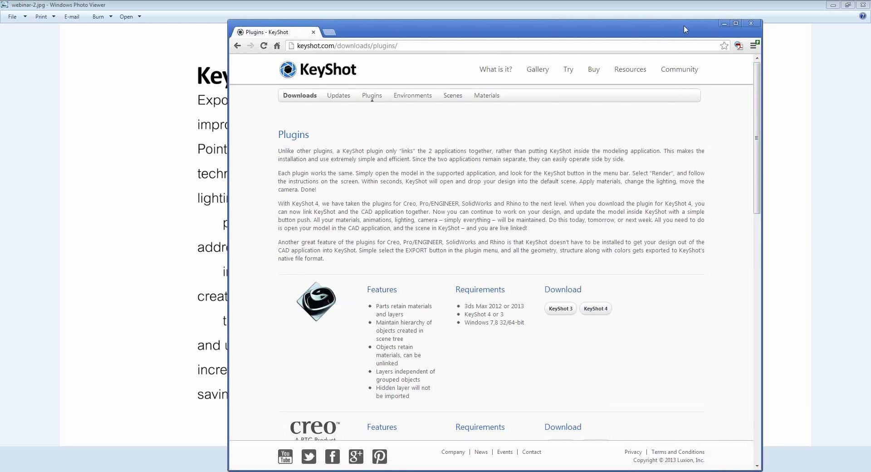
# Clear the desktop by minimizing the KeyShot plugins web page and closing the webinar-2.jpg image.
pyautogui.moveTo(684, 26); pyautogui.dragTo(710, 20)
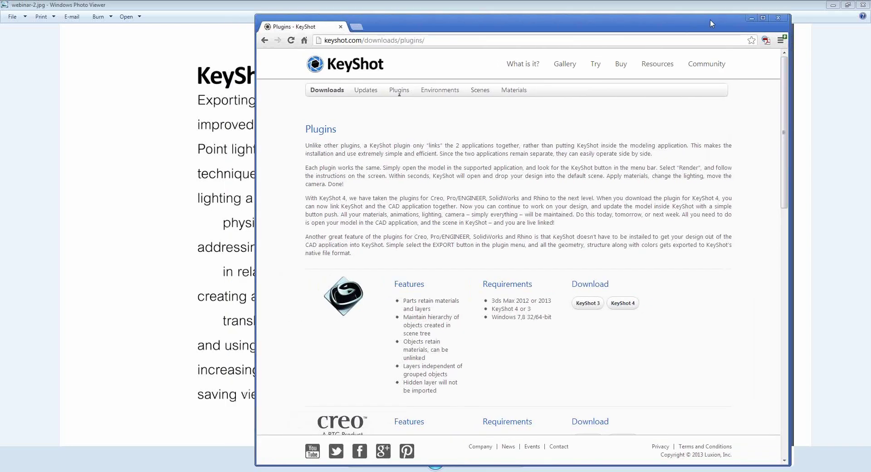
pyautogui.click(751, 18)
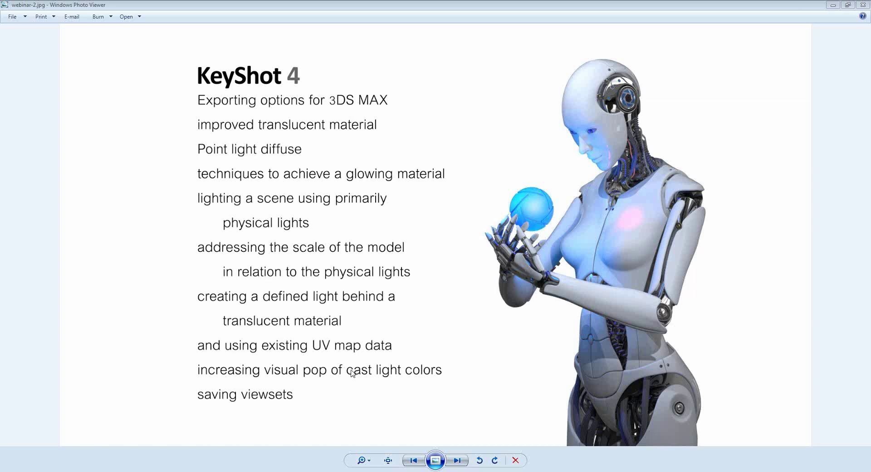
pyautogui.click(861, 6)
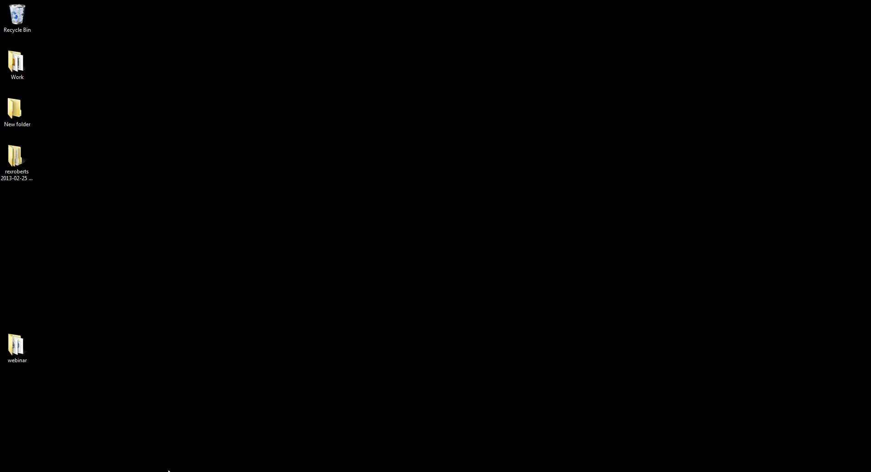
# Launch a new KeyShot 4 session from the installed programs.
pyautogui.moveTo(124, 471)
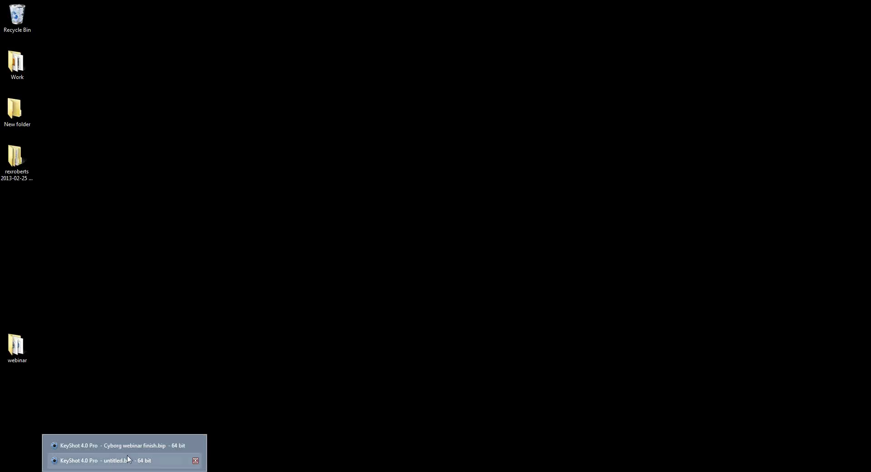
pyautogui.press('super')
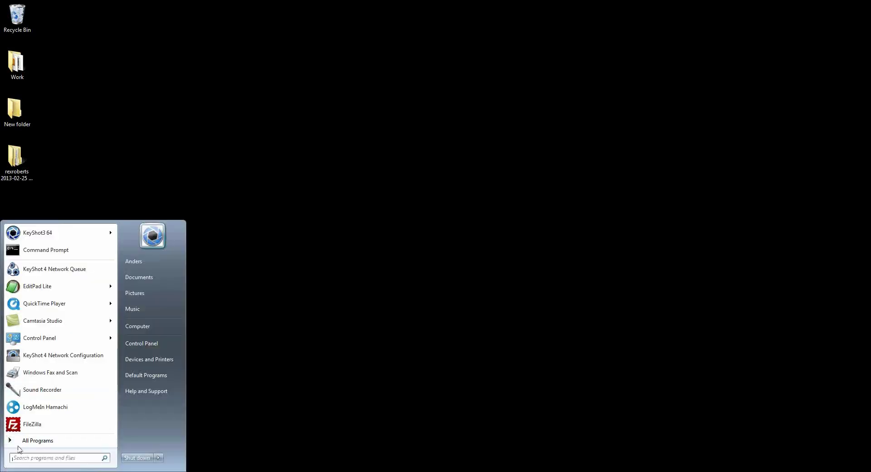
pyautogui.click(19, 441)
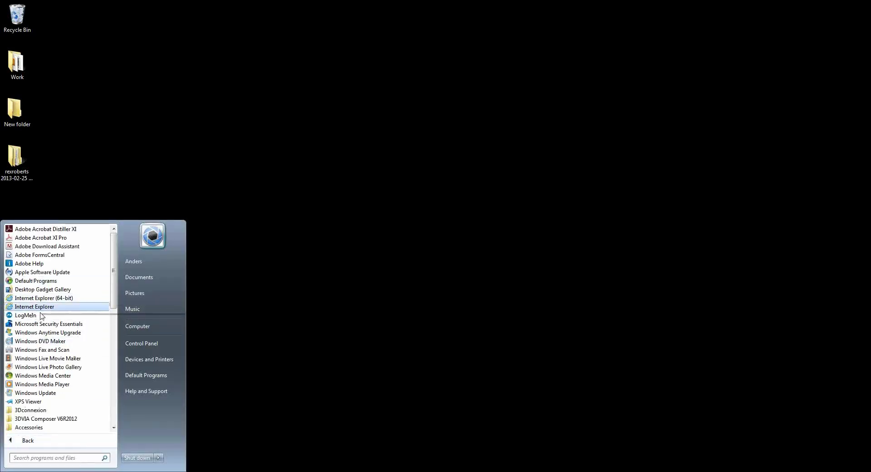
pyautogui.scroll(-3, 70, 342)
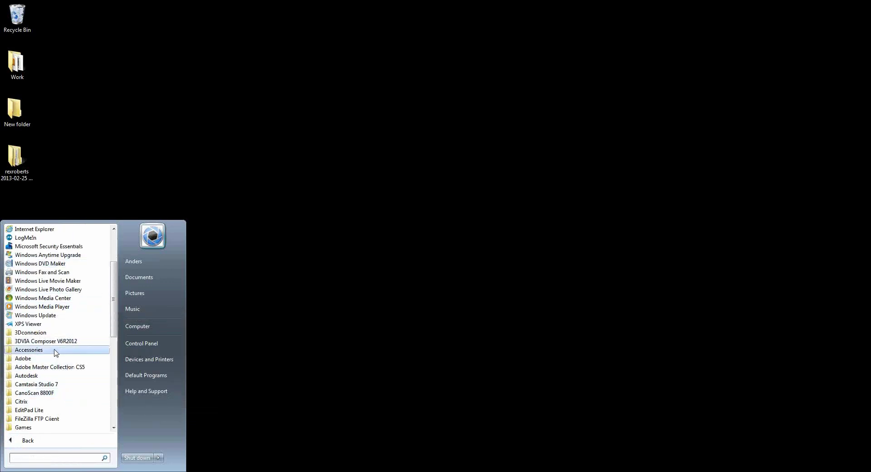
pyautogui.scroll(-6, 56, 350)
pyautogui.click(58, 334)
pyautogui.click(38, 341)
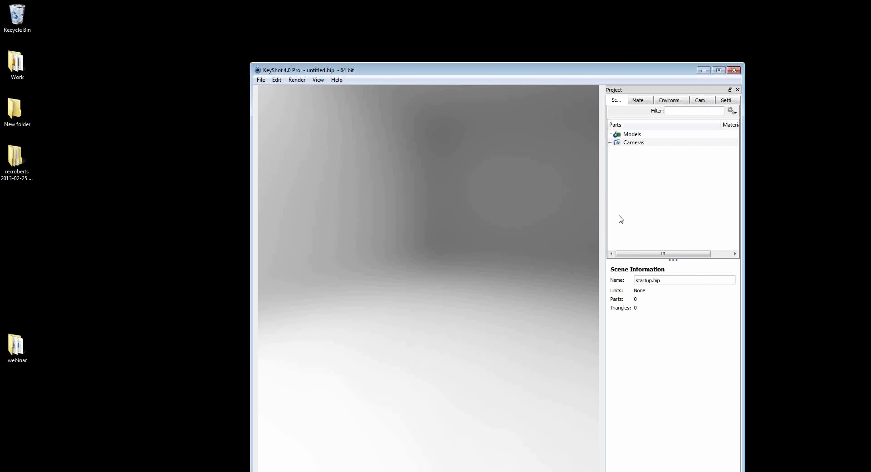
# Open Cyborg 3DS max export.BIP from the webinar folder, importing it with original location, automatic size and Y up orientation.
pyautogui.click(264, 80)
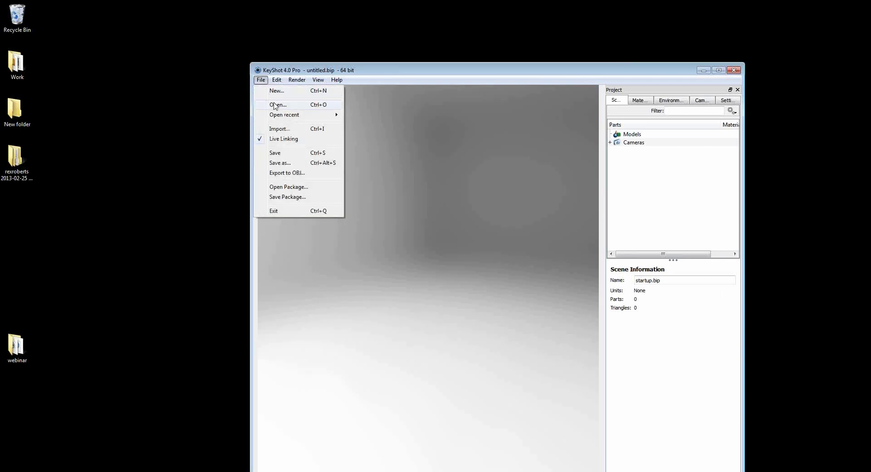
pyautogui.click(298, 108)
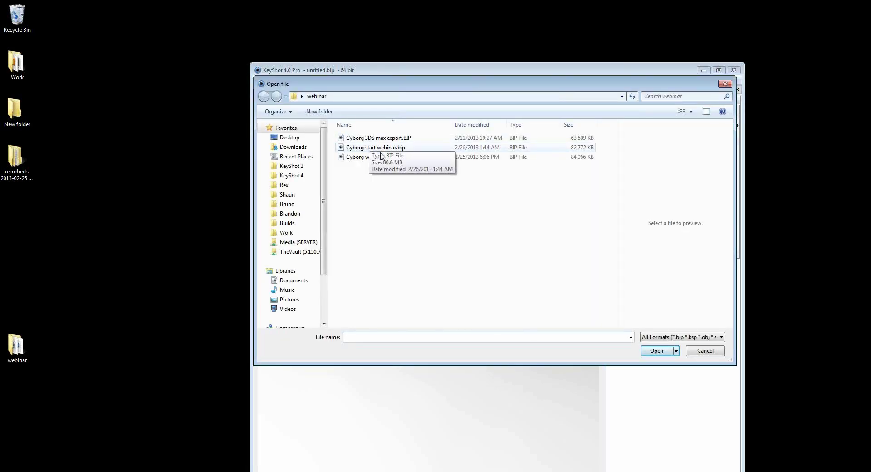
pyautogui.click(385, 138)
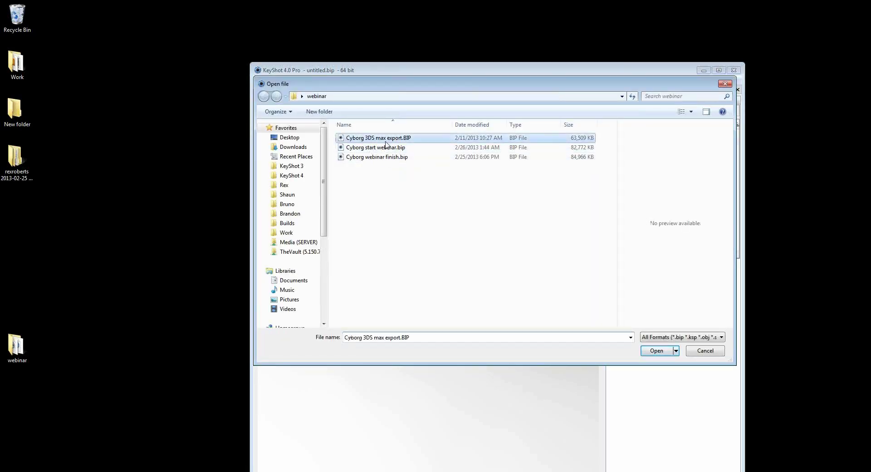
pyautogui.click(657, 350)
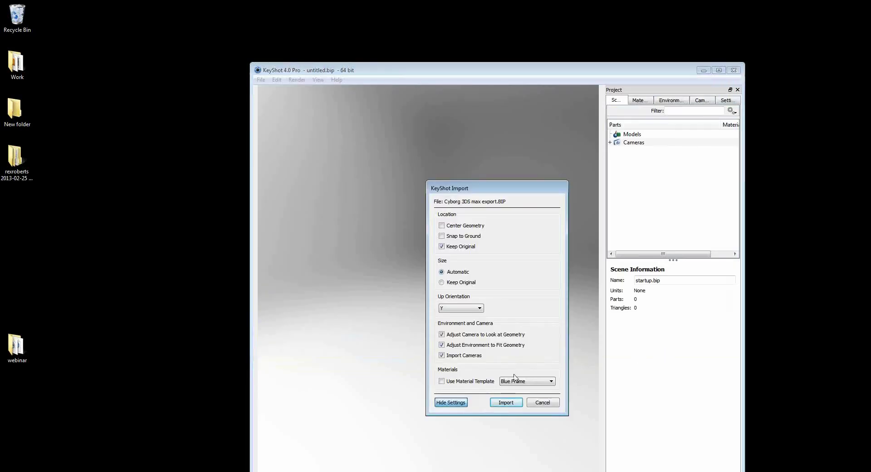
pyautogui.click(506, 403)
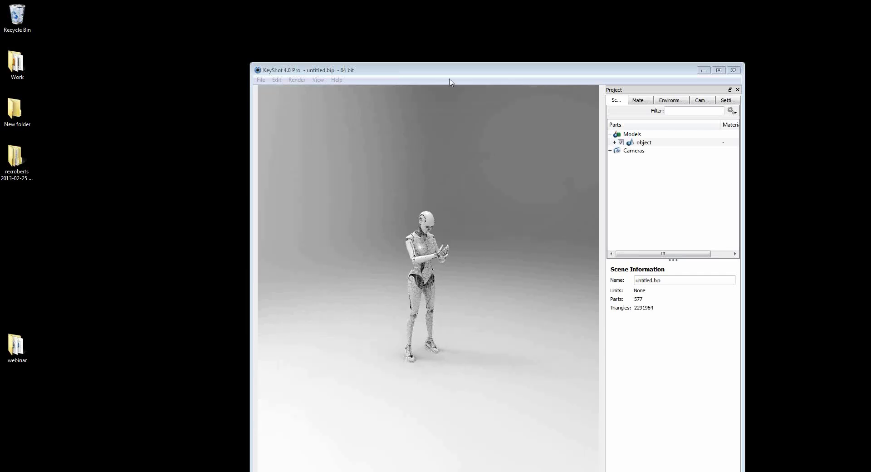
# Examine the imported cyborg model from the front and at an angle, closing in on its head, torso and hands.
pyautogui.moveTo(452, 72); pyautogui.dragTo(443, 40)
pyautogui.moveTo(432, 243); pyautogui.dragTo(386, 230)
pyautogui.scroll(3, 431, 214)
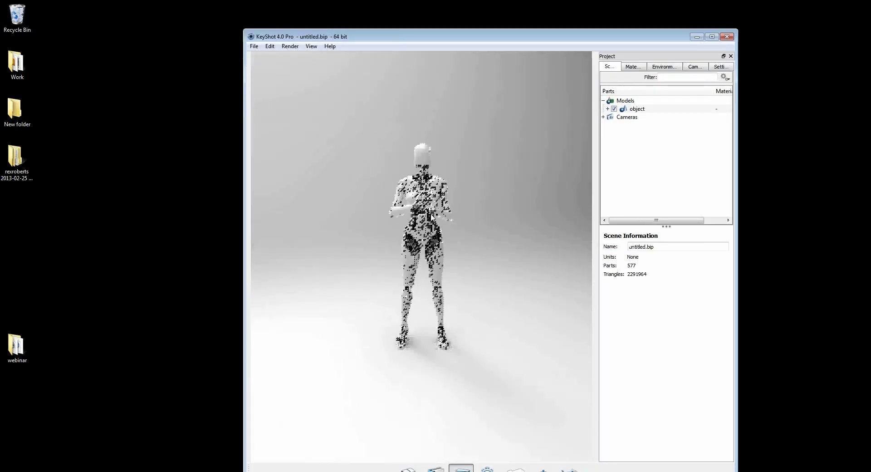
pyautogui.scroll(3, 432, 217)
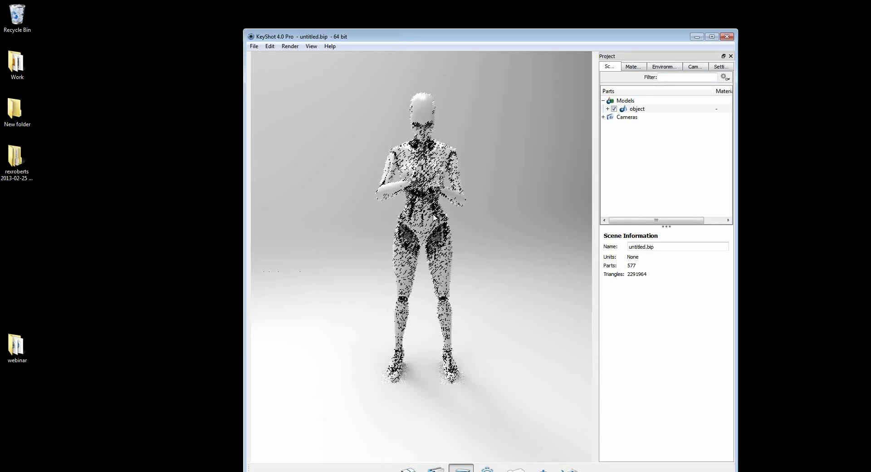
pyautogui.scroll(3, 434, 218)
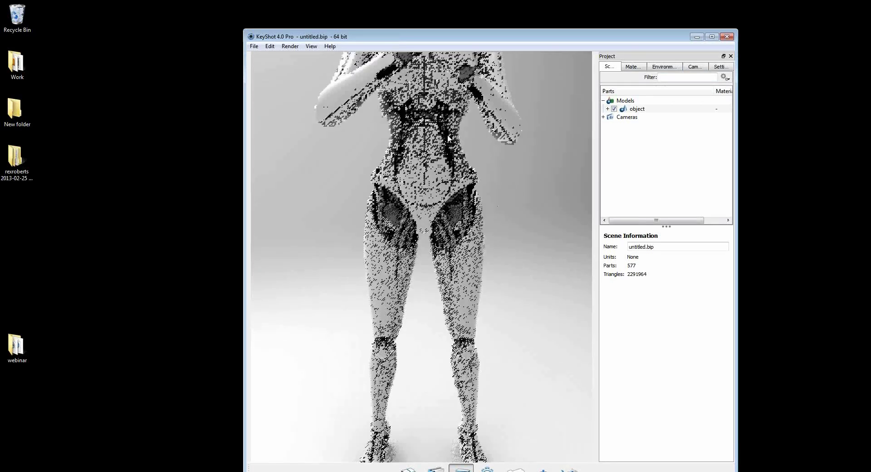
pyautogui.scroll(-3, 430, 190)
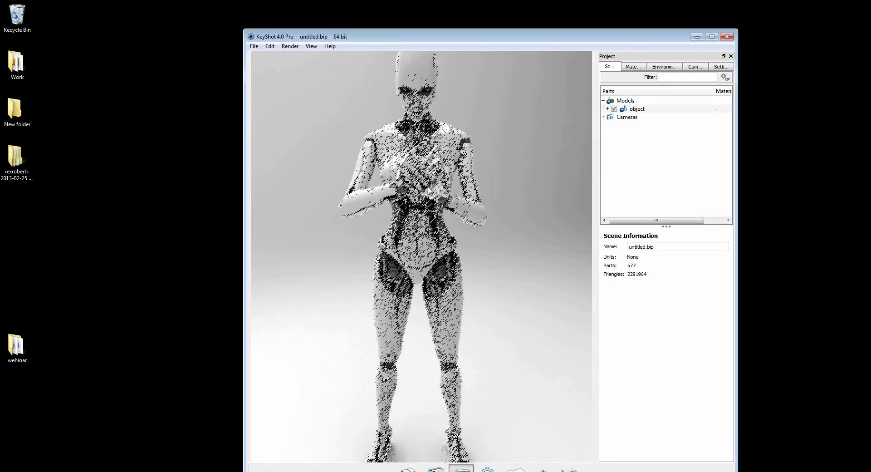
pyautogui.scroll(4, 431, 181)
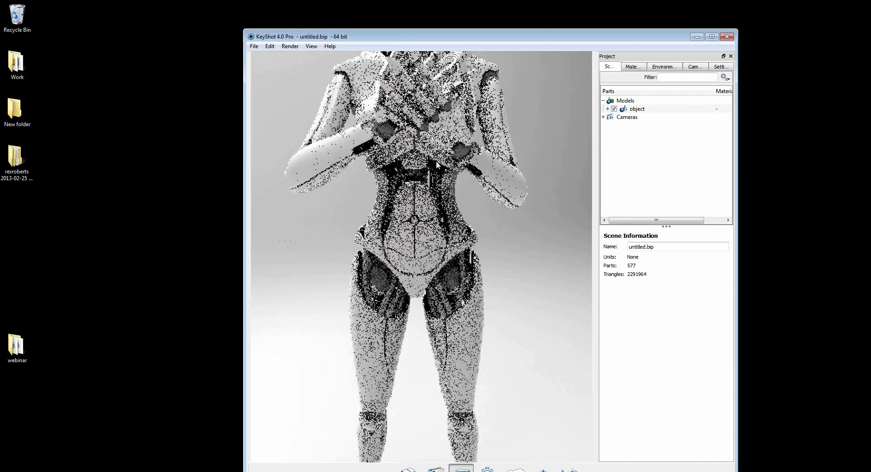
pyautogui.moveTo(437, 161); pyautogui.dragTo(452, 220)
pyautogui.scroll(-3, 452, 220)
pyautogui.scroll(2, 452, 220)
pyautogui.scroll(2, 452, 220)
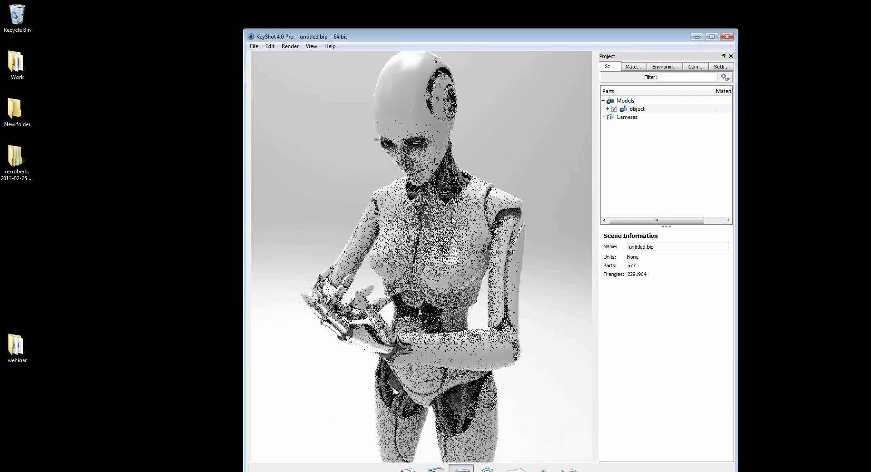
pyautogui.scroll(-1, 452, 220)
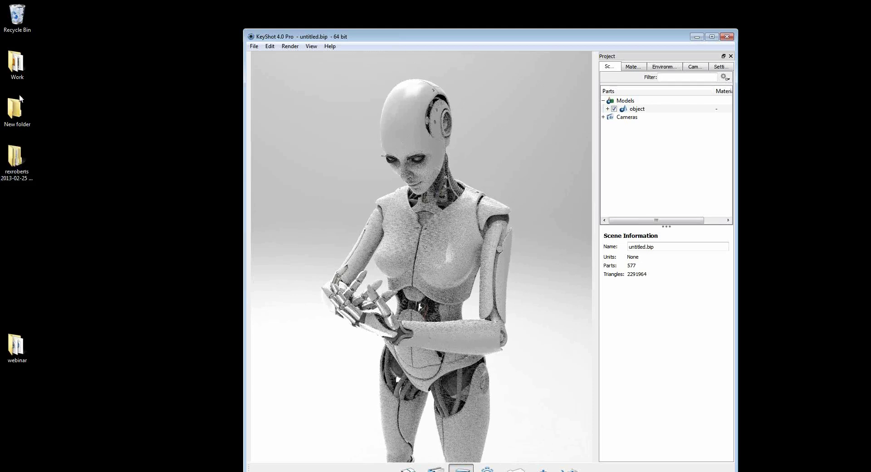
pyautogui.moveTo(497, 39); pyautogui.dragTo(492, 29)
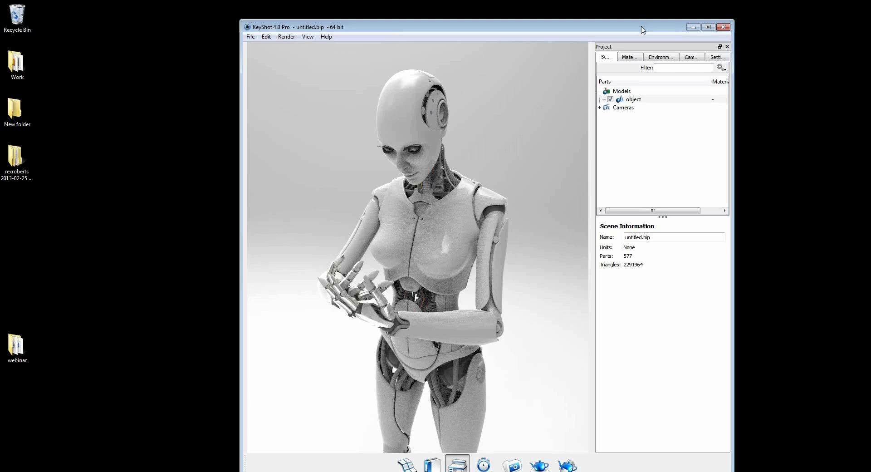
pyautogui.moveTo(642, 28); pyautogui.dragTo(637, 23)
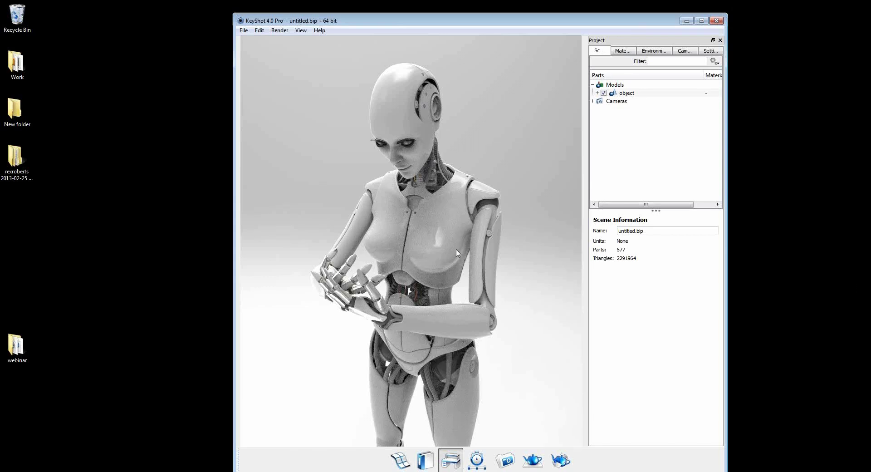
pyautogui.click(445, 261)
pyautogui.moveTo(446, 265); pyautogui.dragTo(476, 247)
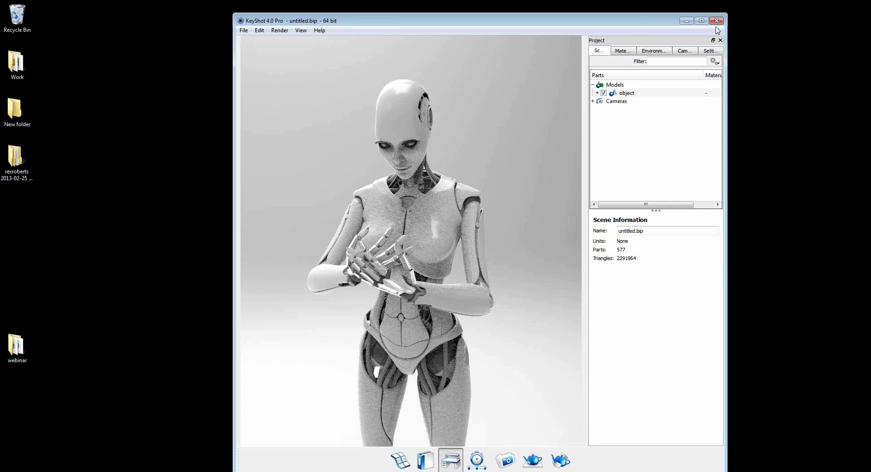
# View the finished cyborg scene in the Cyborg webinar finish.bip window, then put that window away.
pyautogui.click(686, 21)
pyautogui.moveTo(125, 471)
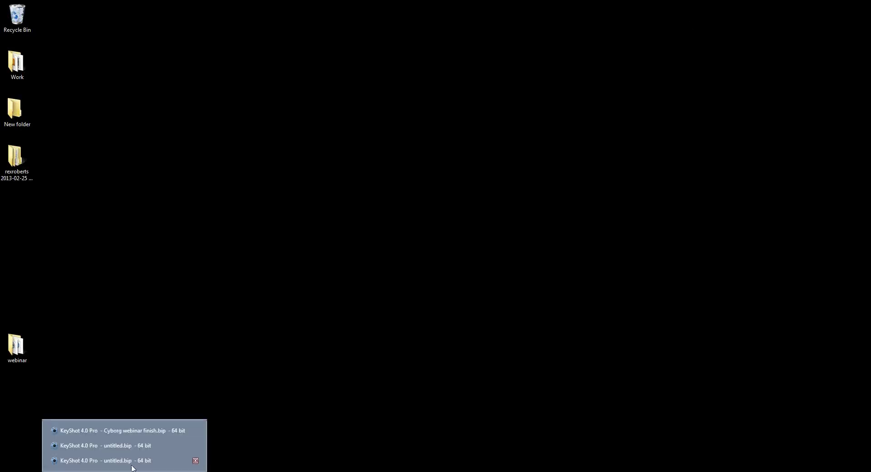
pyautogui.click(153, 434)
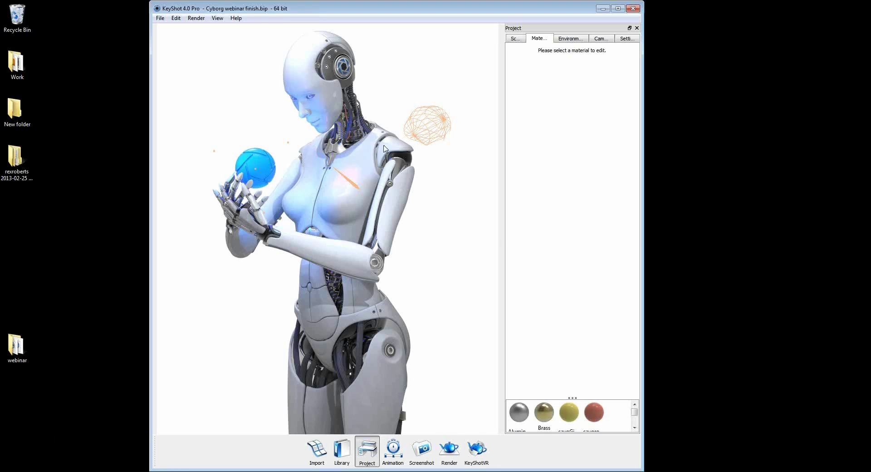
pyautogui.click(603, 8)
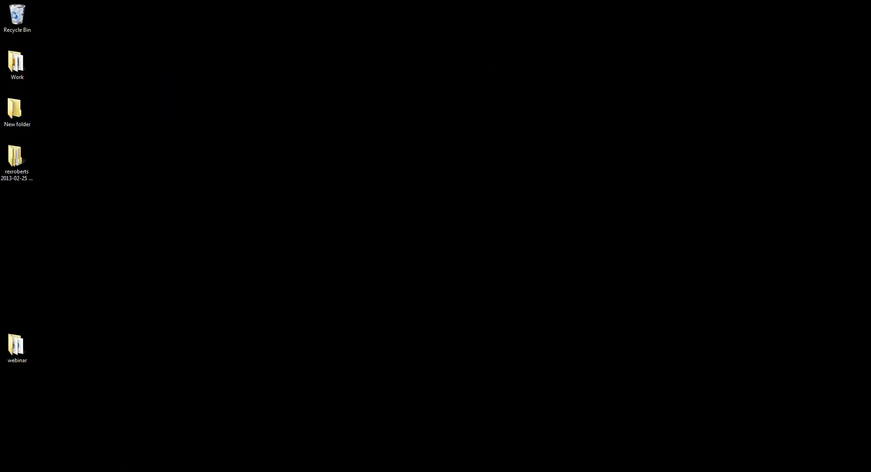
# Close both untitled.bip KeyShot windows, discarding their changes.
pyautogui.moveTo(127, 471)
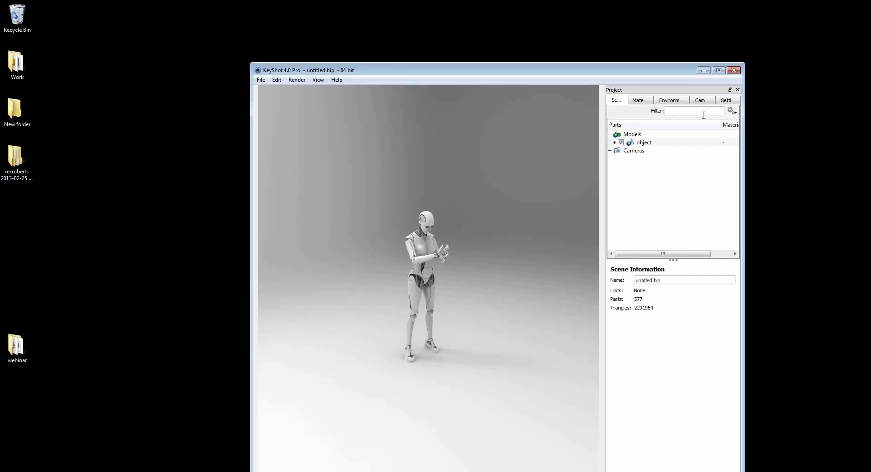
pyautogui.click(734, 70)
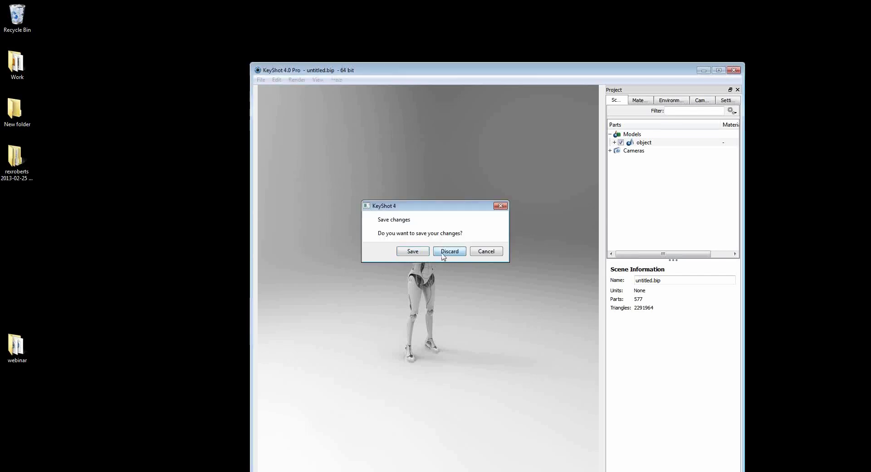
pyautogui.click(443, 254)
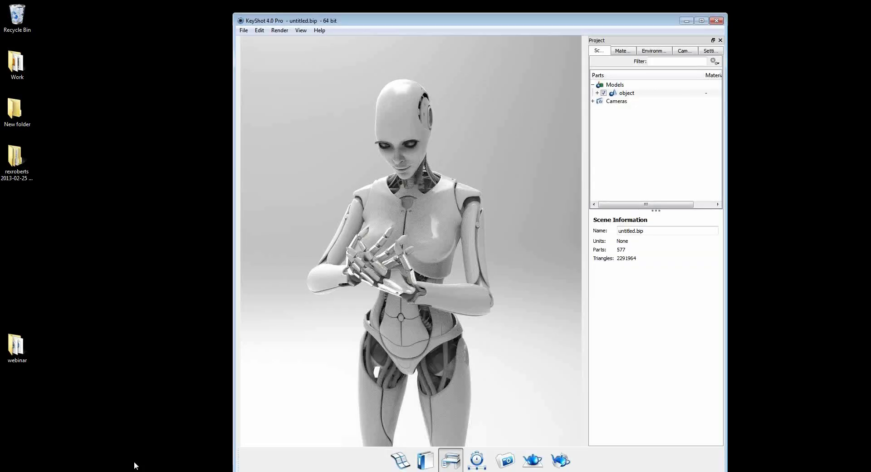
pyautogui.click(715, 23)
pyautogui.click(448, 249)
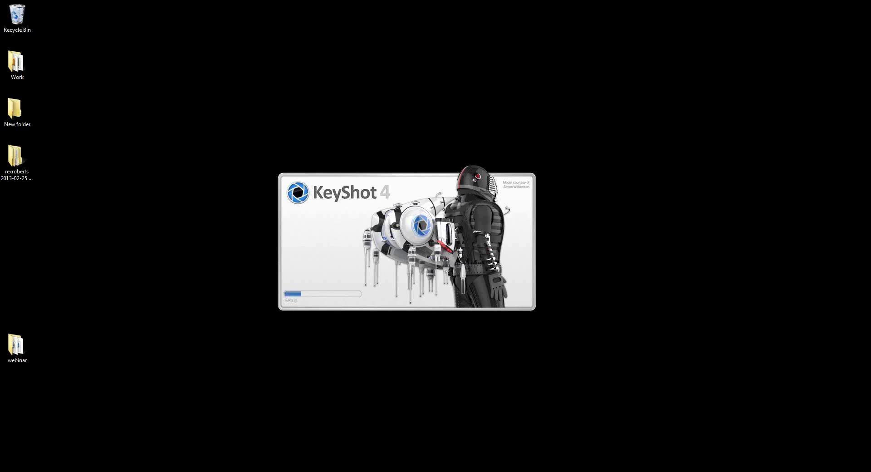
# Bring up the Cyborg start webinar.bip scene, maximize its window and frame the cyborg's upper body with the blue ball.
pyautogui.click(121, 458)
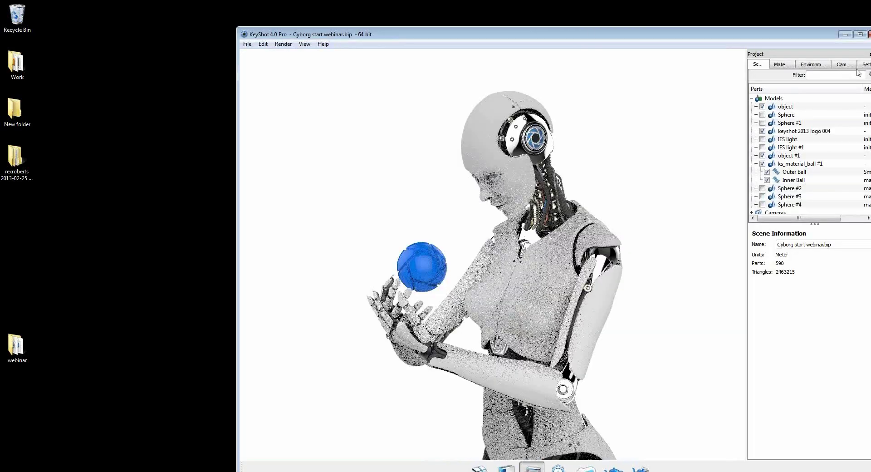
pyautogui.moveTo(600, 36); pyautogui.dragTo(423, 23)
pyautogui.click(683, 21)
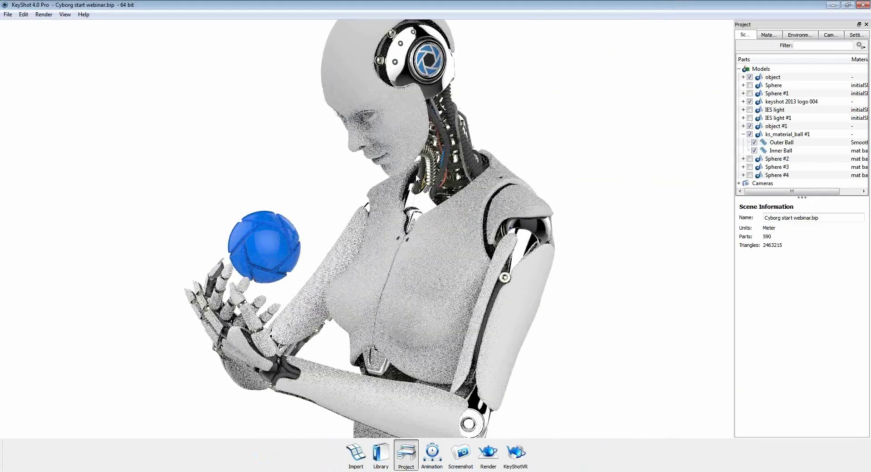
pyautogui.scroll(-1, 377, 154)
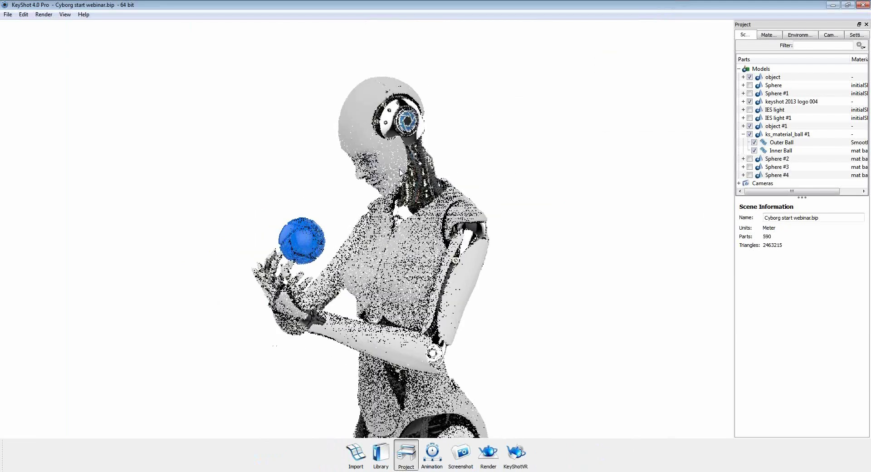
pyautogui.moveTo(378, 159); pyautogui.dragTo(392, 179, button='middle')
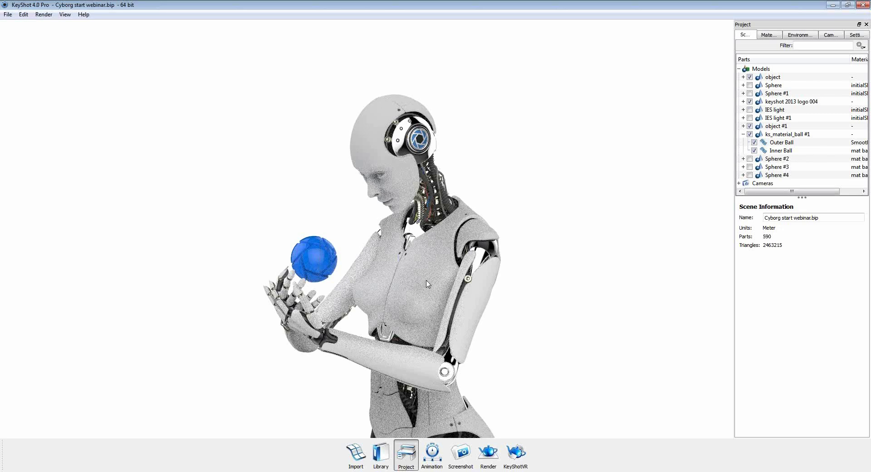
pyautogui.click(749, 78)
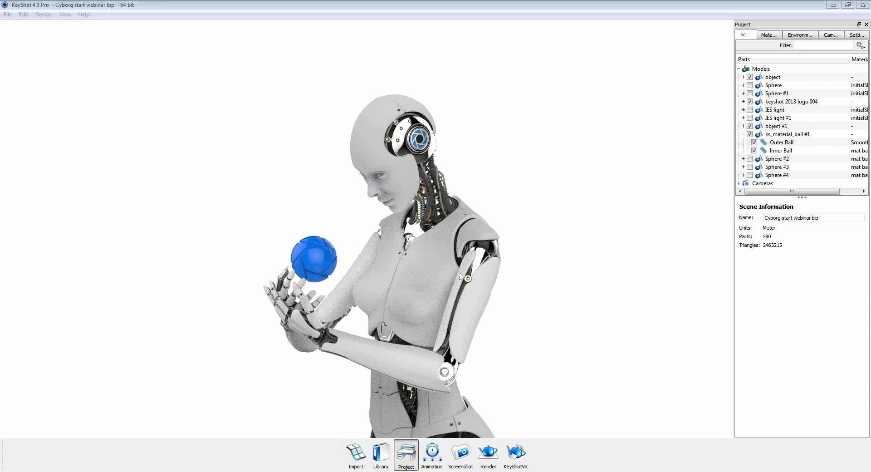
# Apply the Smooth High Translucent library material to the outer shell of the blue ball.
pyautogui.click(312, 255)
pyautogui.doubleClick(312, 255)
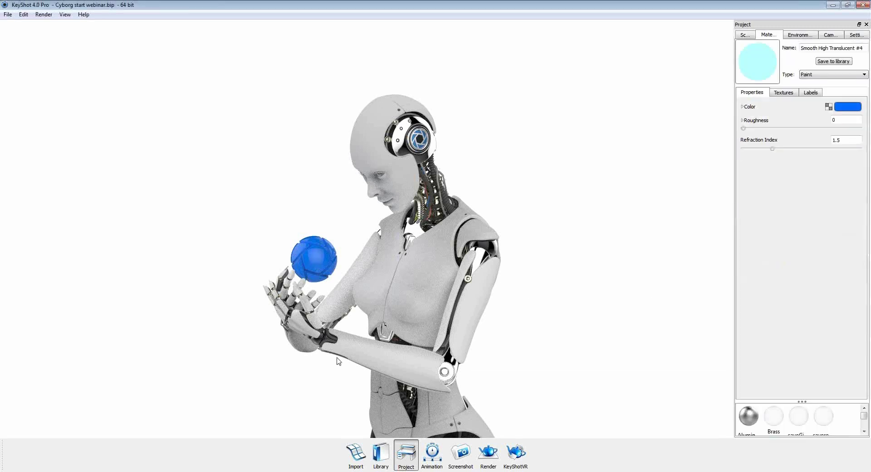
pyautogui.click(380, 454)
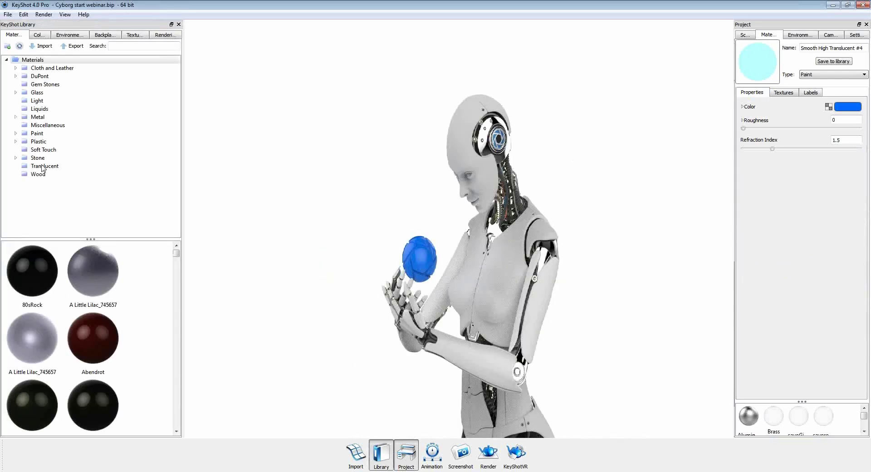
pyautogui.click(45, 166)
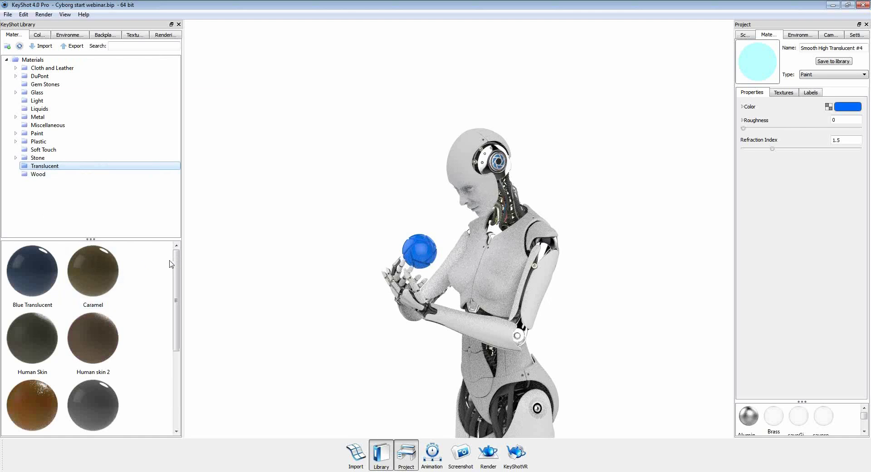
pyautogui.moveTo(176, 265); pyautogui.dragTo(178, 341)
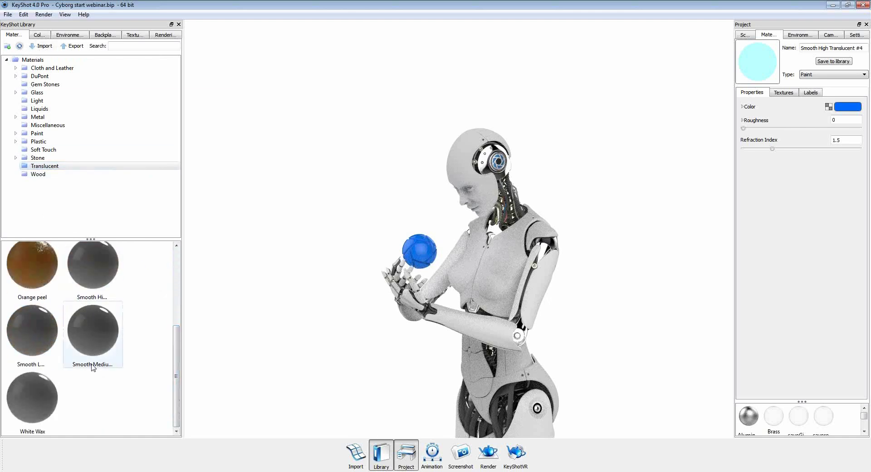
pyautogui.moveTo(104, 281)
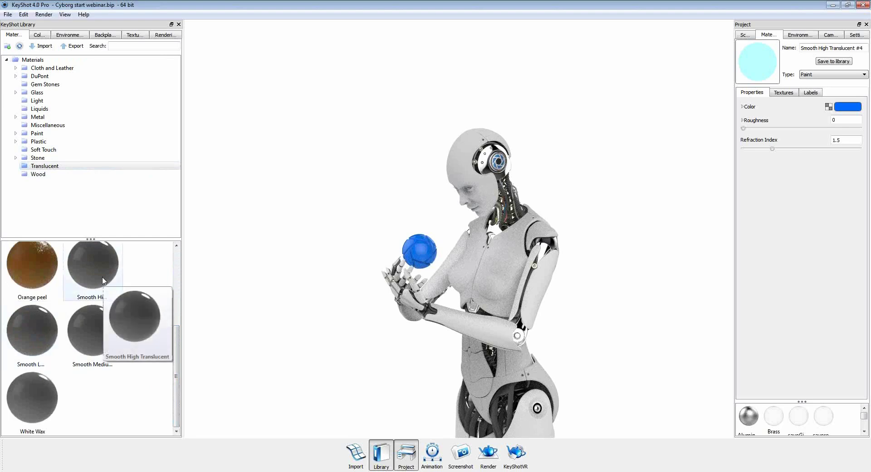
pyautogui.click(100, 271)
pyautogui.moveTo(99, 270); pyautogui.dragTo(415, 247)
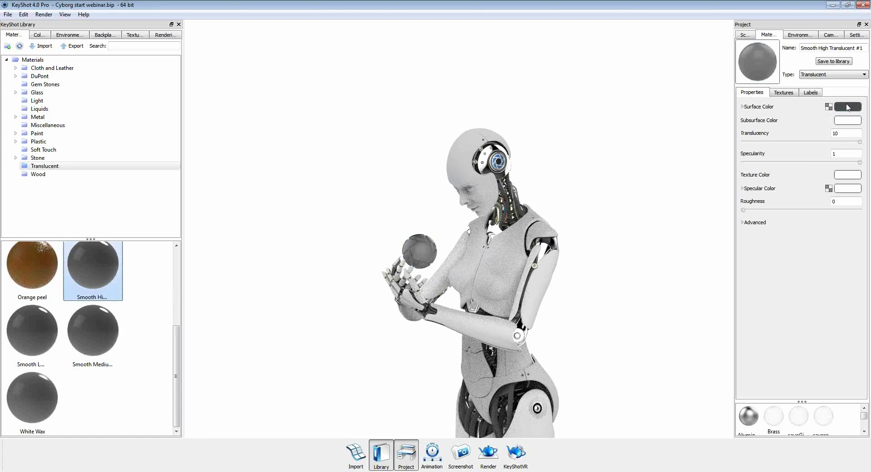
# Set the outer ball's surface color to a bright blue with RGB 29, 71, 255.
pyautogui.click(839, 108)
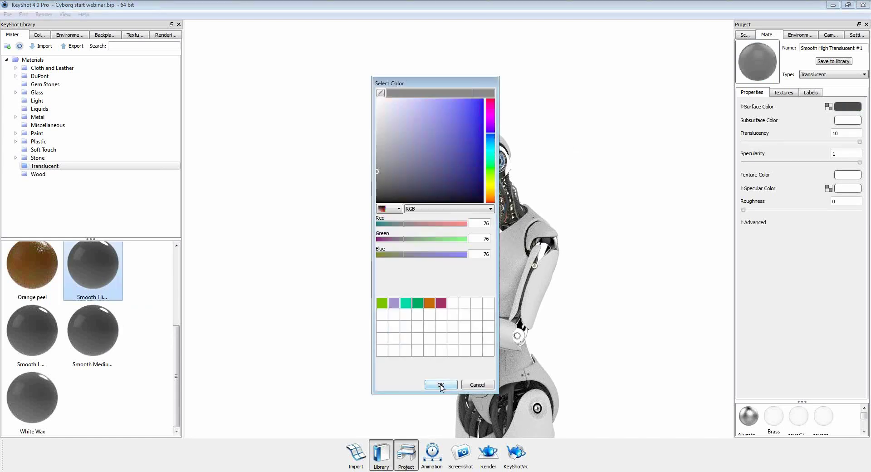
pyautogui.moveTo(446, 85); pyautogui.dragTo(656, 90)
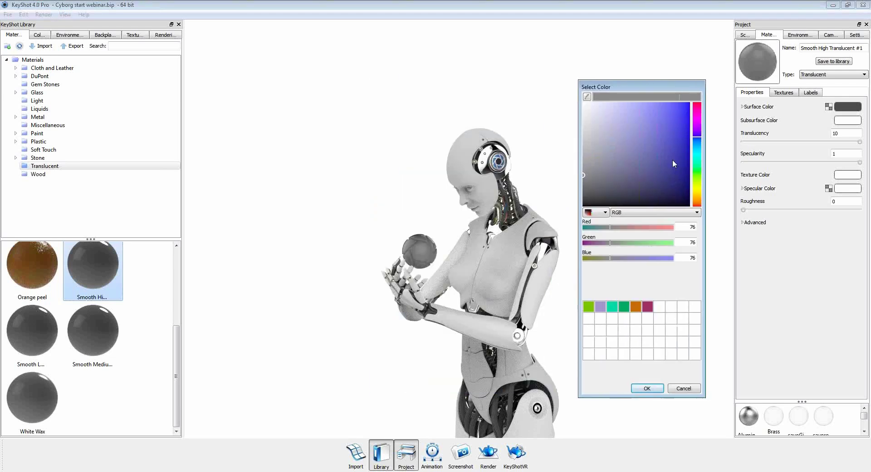
pyautogui.moveTo(584, 160); pyautogui.dragTo(678, 102)
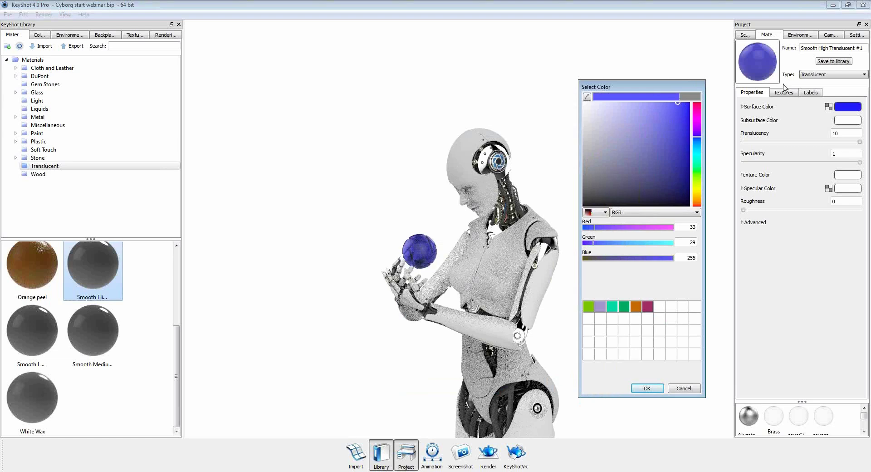
pyautogui.click(698, 145)
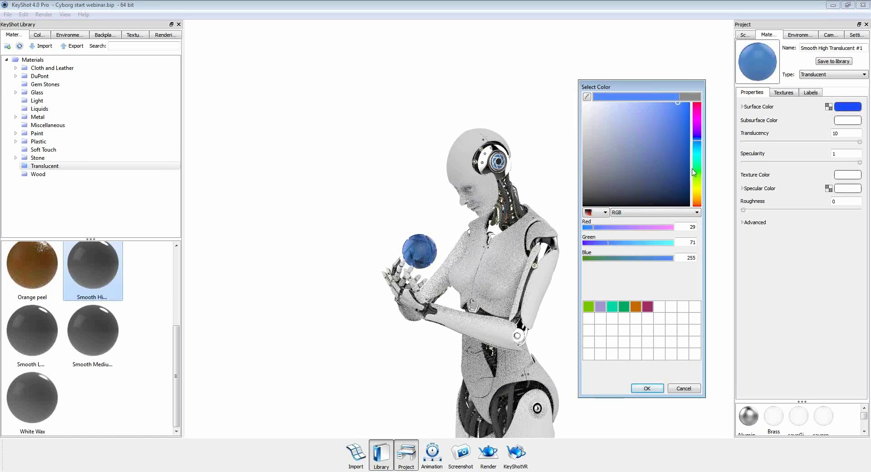
pyautogui.click(648, 388)
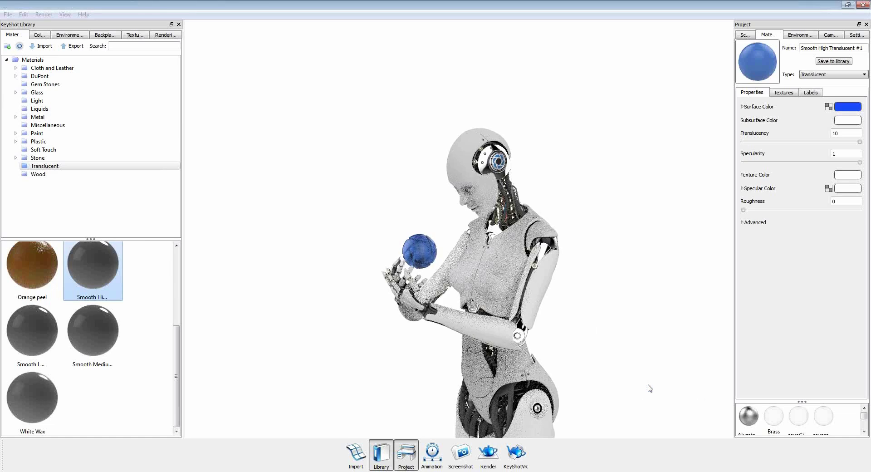
# Set the outer ball's subsurface color to a dark gray with RGB 63, 63, 63.
pyautogui.click(853, 121)
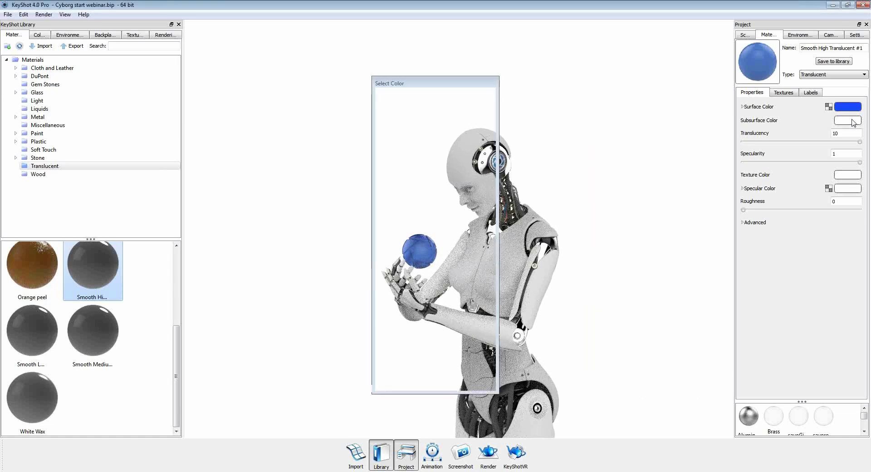
pyautogui.click(378, 163)
pyautogui.click(377, 176)
pyautogui.moveTo(428, 86); pyautogui.dragTo(646, 75)
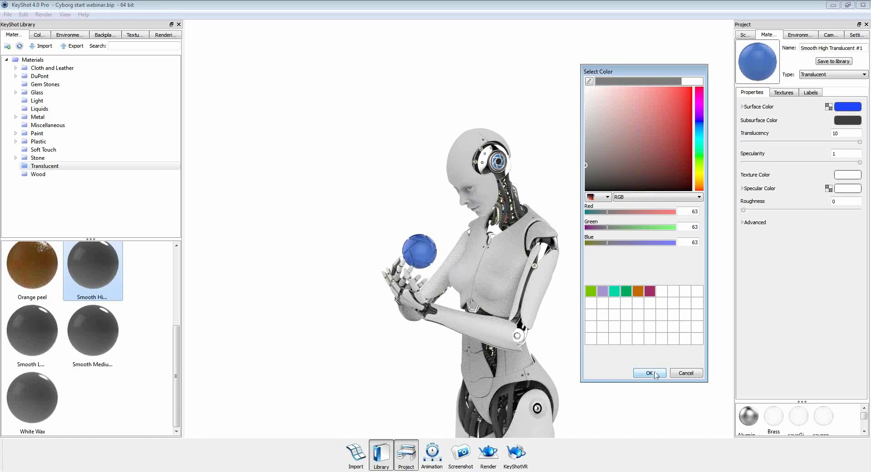
pyautogui.click(655, 373)
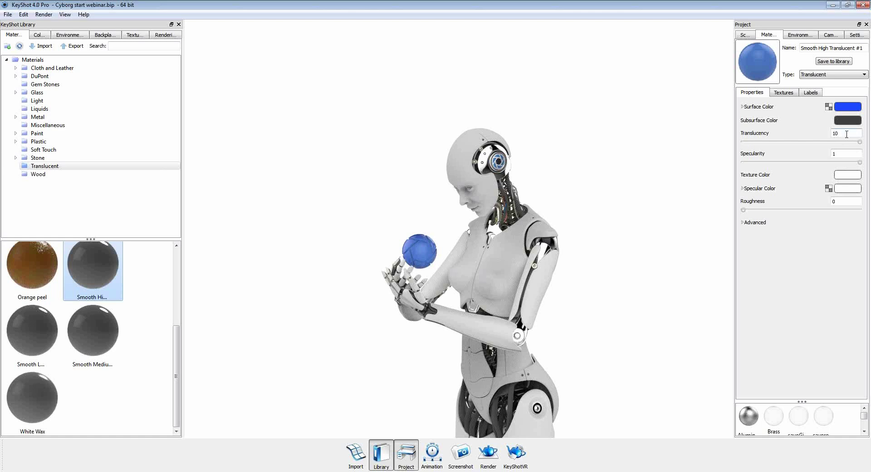
# Try the outer ball's translucency at 0.01, and return it to 10.
pyautogui.moveTo(860, 142); pyautogui.dragTo(739, 154)
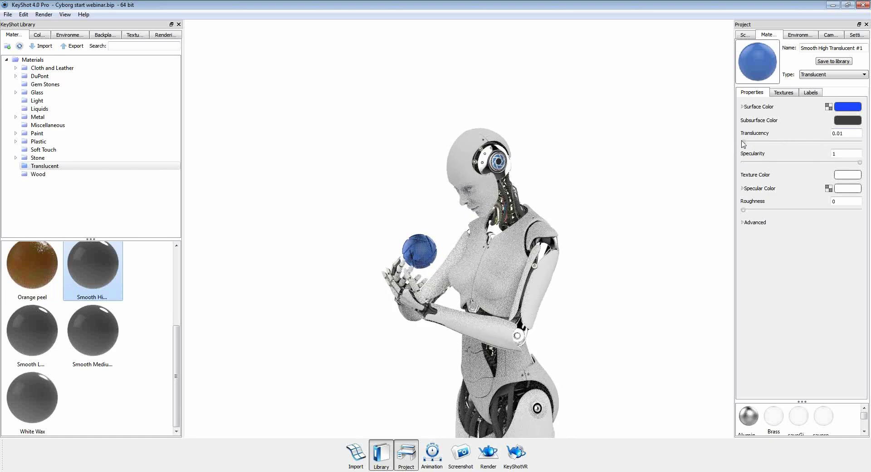
pyautogui.moveTo(744, 142); pyautogui.dragTo(811, 147)
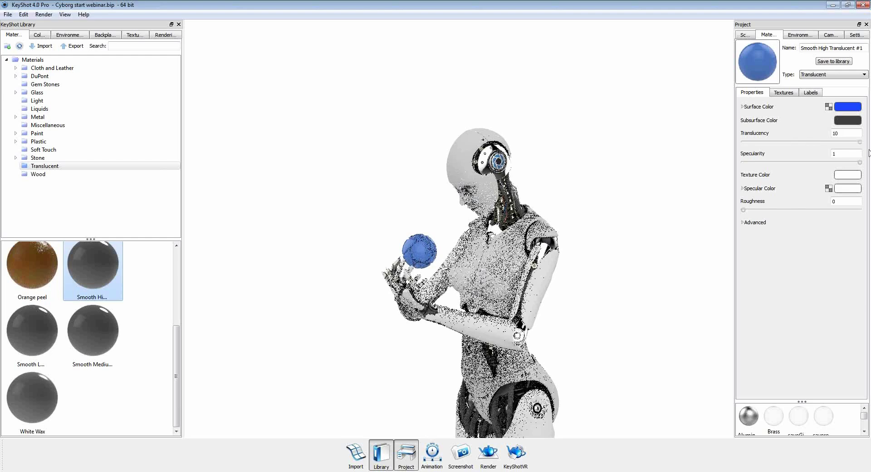
pyautogui.doubleClick(847, 133)
pyautogui.write('10')
pyautogui.press('Return')
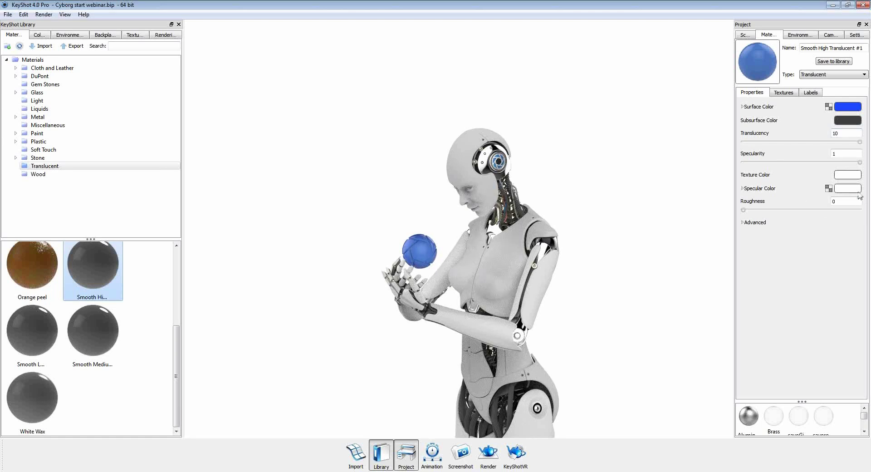
# Change the material type of the Inner Ball part of ks_material_ball #1 to Point Light Diffuse.
pyautogui.click(745, 35)
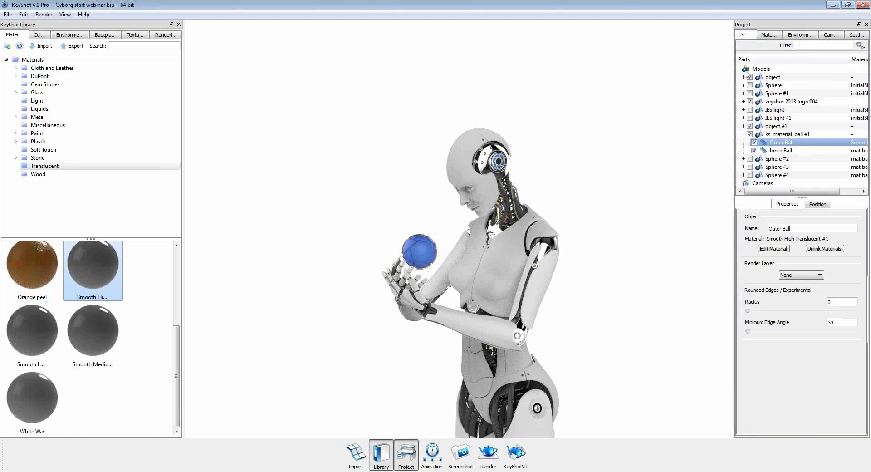
pyautogui.click(785, 153)
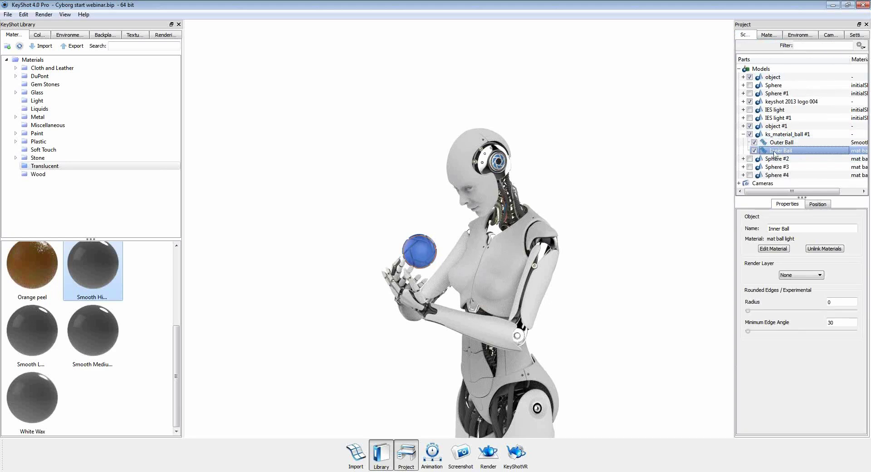
pyautogui.rightClick(788, 150)
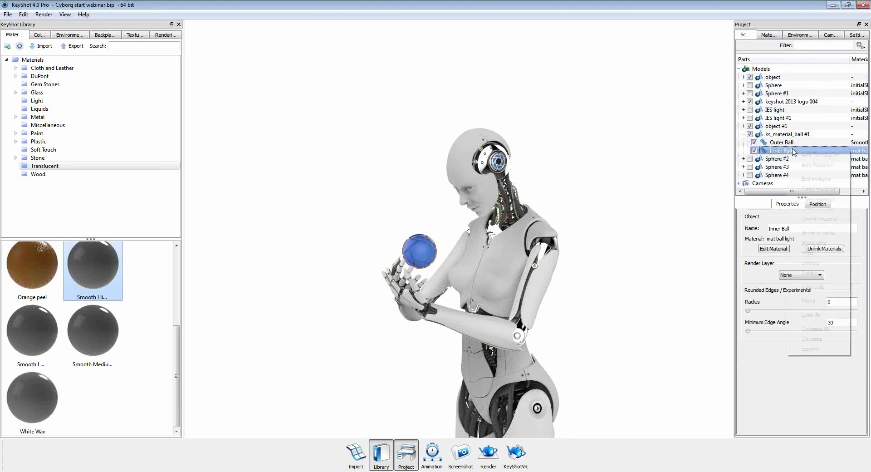
pyautogui.click(807, 179)
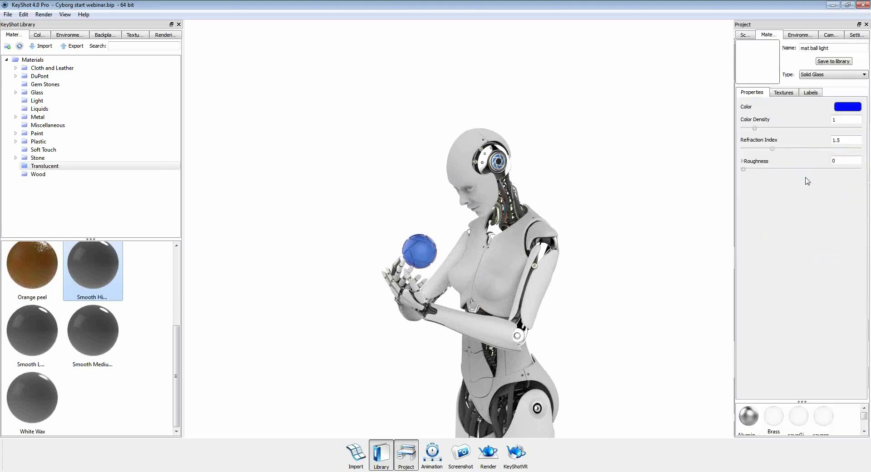
pyautogui.click(820, 75)
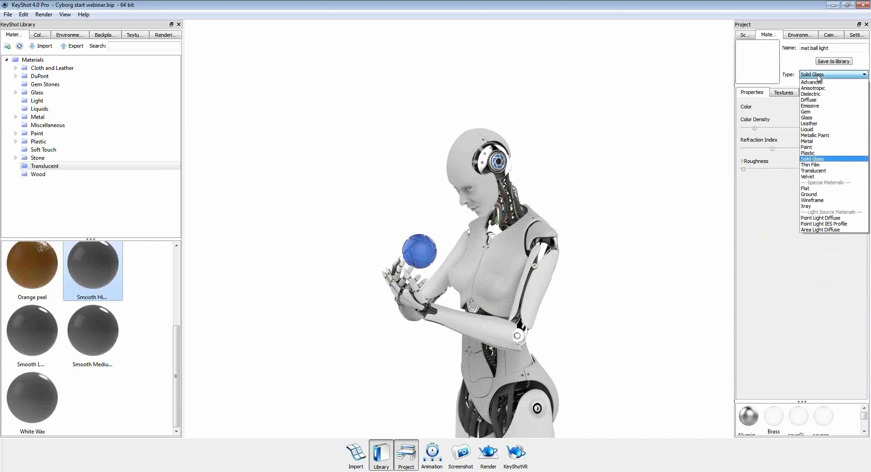
pyautogui.click(828, 219)
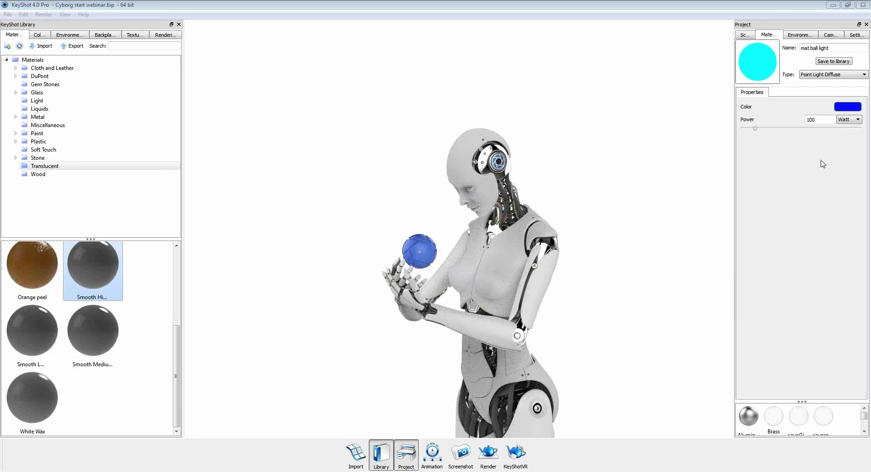
# Raise the inner ball light's power to 708 watts and give it a lighter blue color.
pyautogui.moveTo(755, 128); pyautogui.dragTo(787, 129)
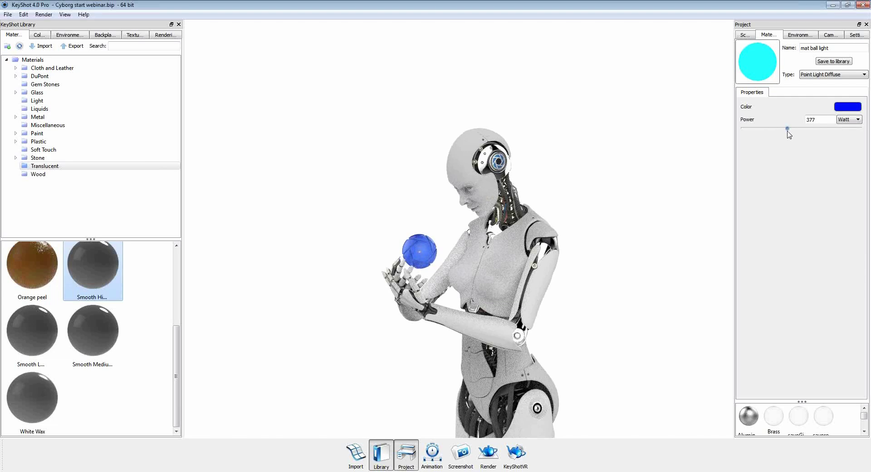
pyautogui.moveTo(788, 129); pyautogui.dragTo(827, 129)
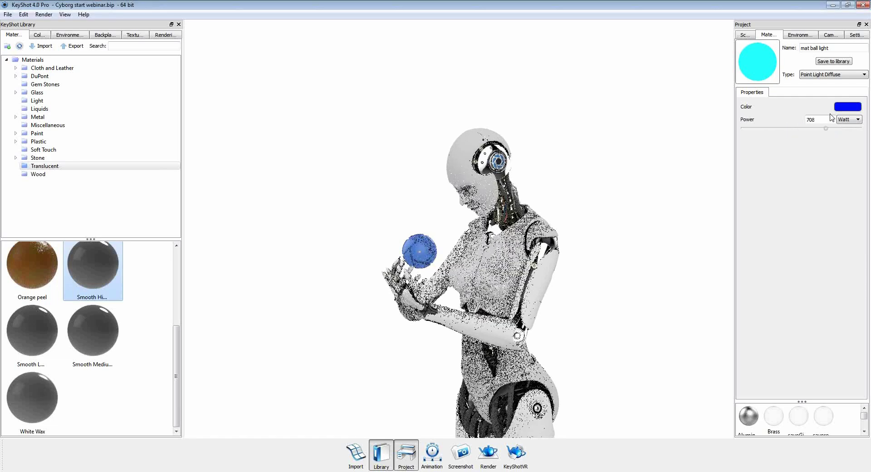
pyautogui.click(848, 106)
pyautogui.click(473, 105)
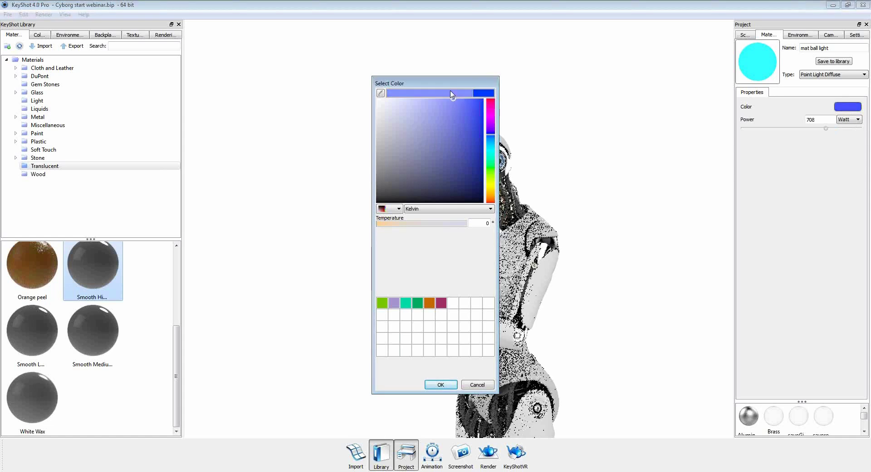
pyautogui.moveTo(453, 94); pyautogui.dragTo(286, 88)
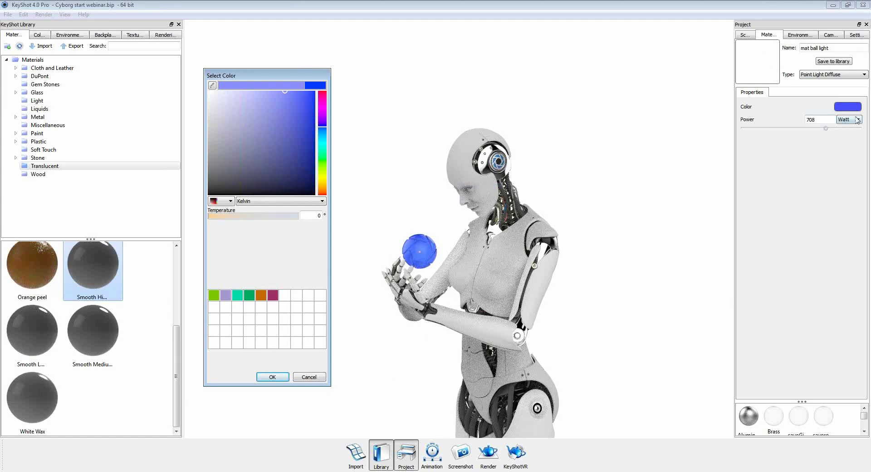
pyautogui.click(273, 377)
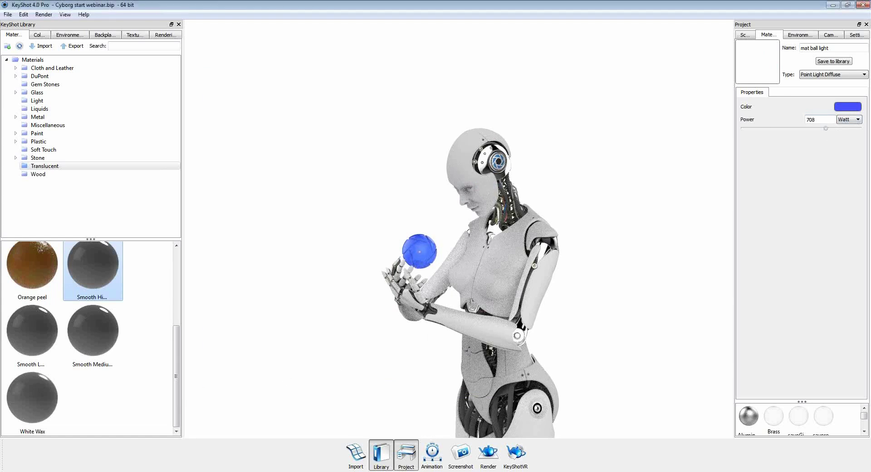
# Try Lumen as the unit for the inner ball light's power, and return it to Watt.
pyautogui.click(856, 120)
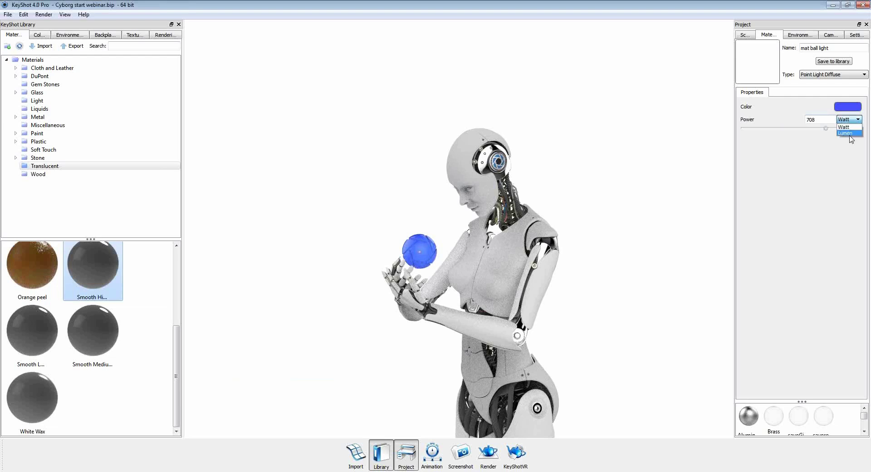
pyautogui.click(853, 133)
pyautogui.click(859, 120)
pyautogui.click(849, 134)
pyautogui.click(853, 119)
pyautogui.click(844, 126)
# Set the inner ball light's power to 840 watts.
pyautogui.moveTo(826, 128)
pyautogui.mouseDown()
pyautogui.moveTo(777, 131)
pyautogui.moveTo(831, 129)
pyautogui.mouseUp()
pyautogui.doubleClick(835, 120)
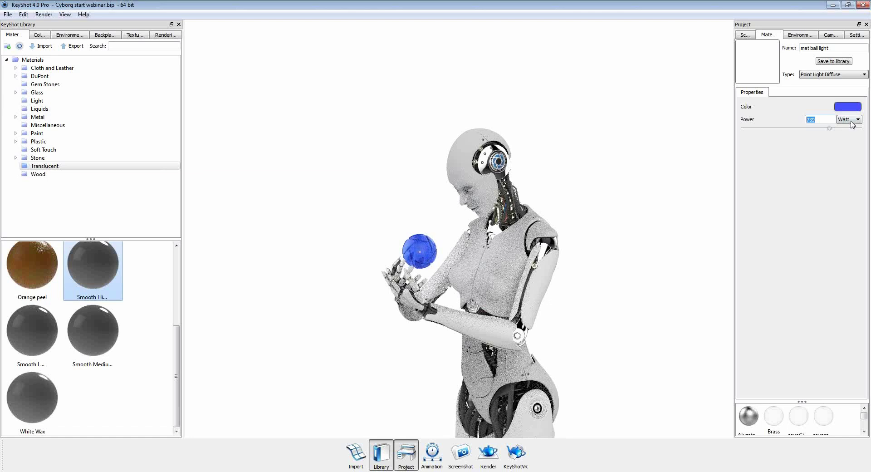
pyautogui.write('840')
pyautogui.press('Return')
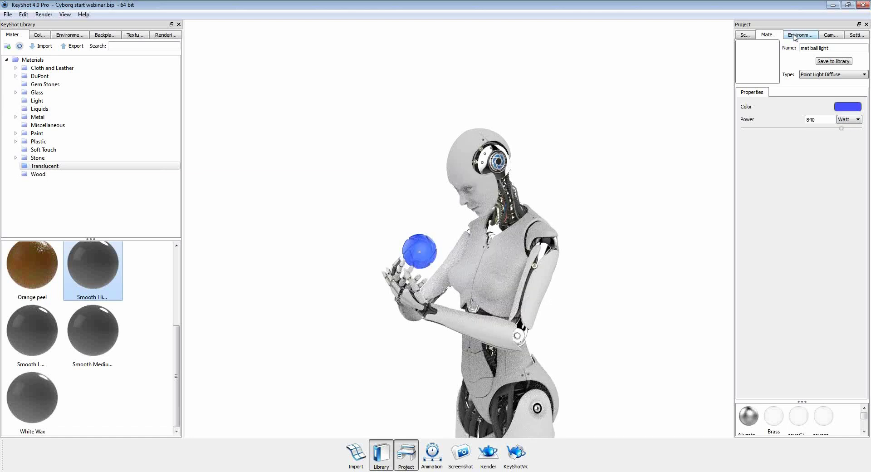
# Lower the environment brightness to 0.185 and deselect the Inner Ball in the scene's parts list.
pyautogui.click(795, 35)
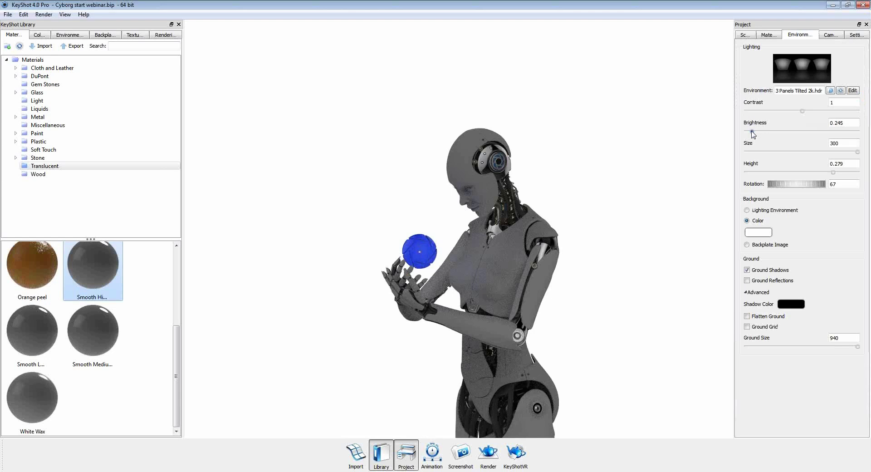
pyautogui.moveTo(753, 134); pyautogui.dragTo(752, 134)
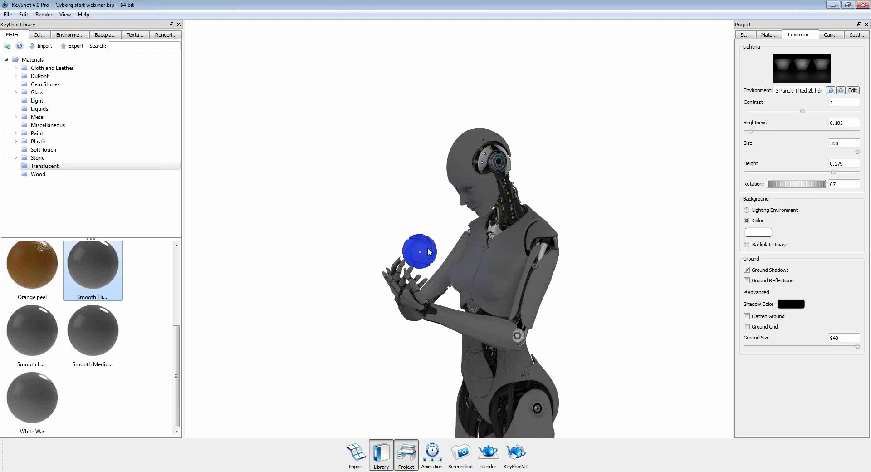
pyautogui.click(742, 38)
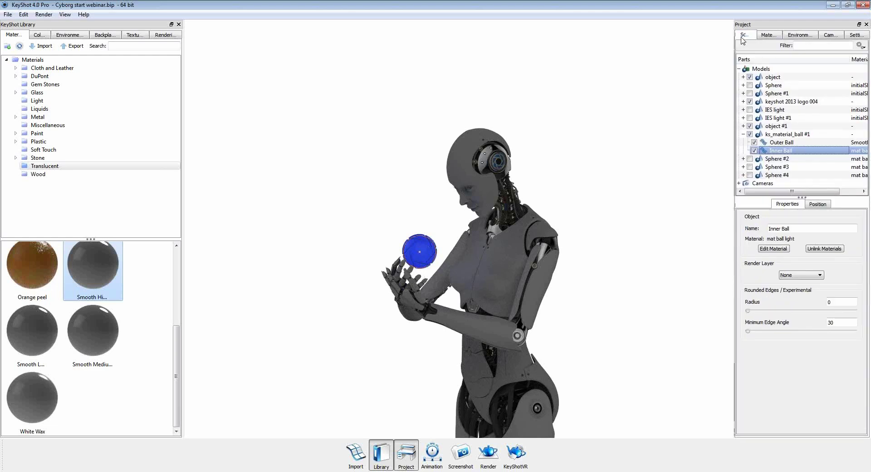
pyautogui.click(607, 283)
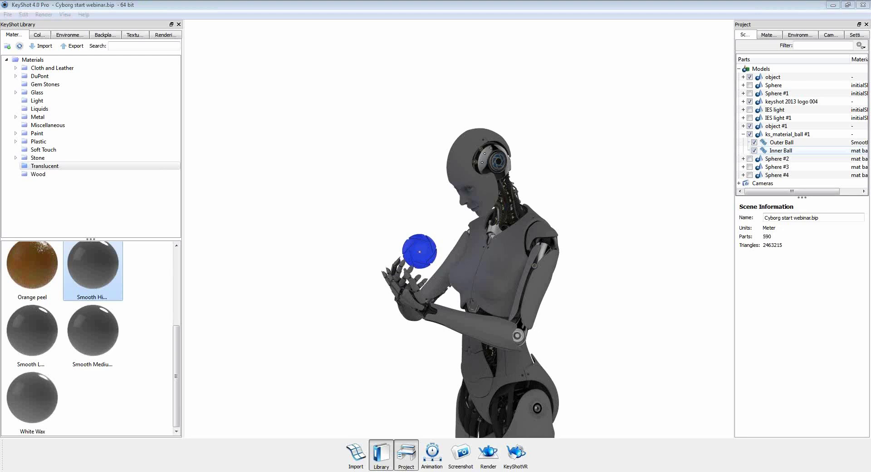
# Give the inner ball light a much paler blue color and raise its power to 1000 watts.
pyautogui.click(778, 151)
pyautogui.rightClick(782, 152)
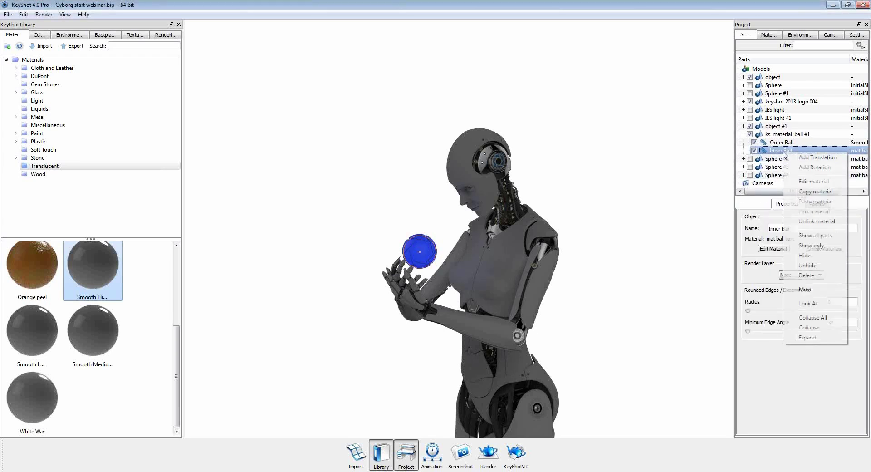
pyautogui.click(813, 182)
pyautogui.click(848, 107)
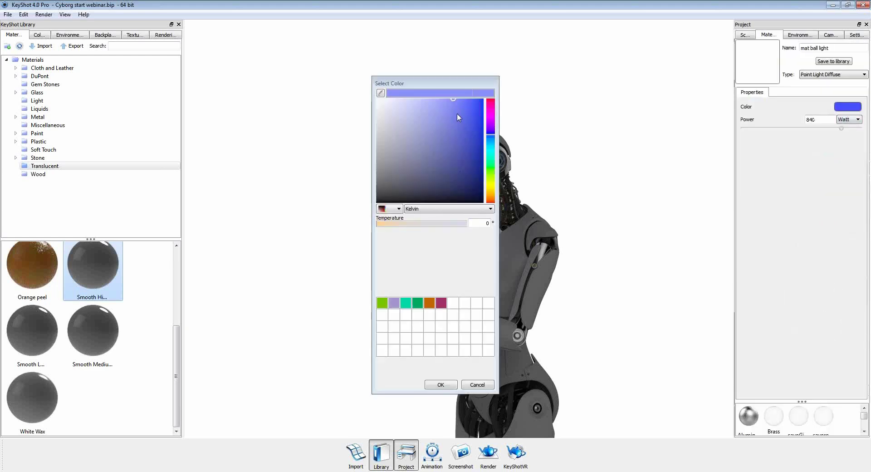
pyautogui.moveTo(443, 84)
pyautogui.mouseDown()
pyautogui.moveTo(667, 79)
pyautogui.moveTo(629, 98)
pyautogui.mouseUp()
pyautogui.click(651, 98)
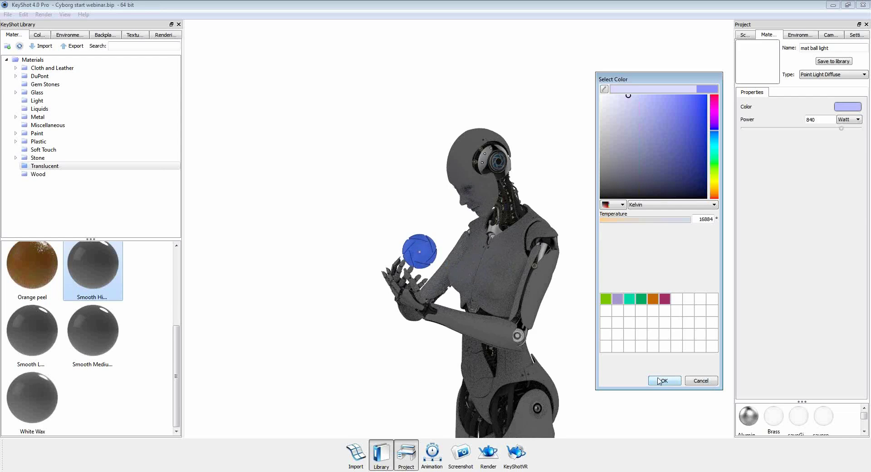
pyautogui.click(641, 96)
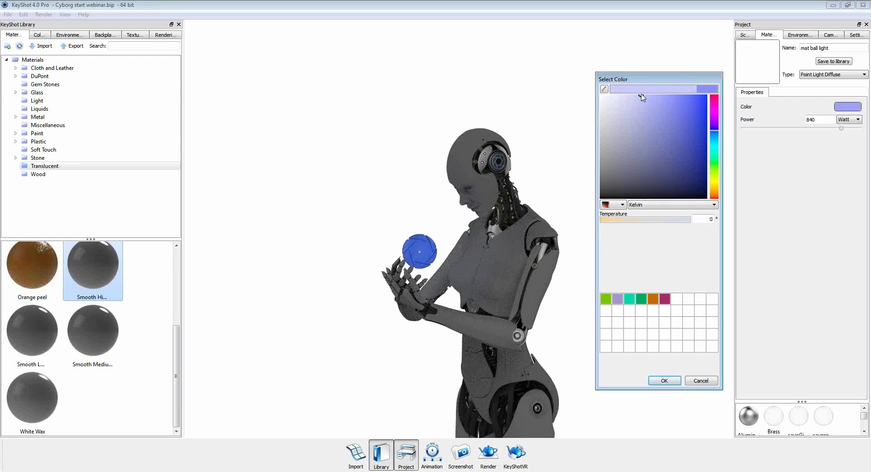
pyautogui.click(616, 95)
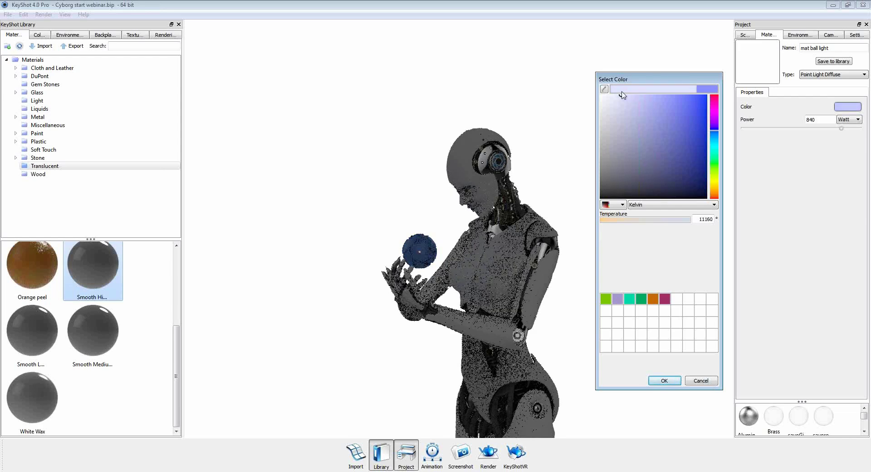
pyautogui.click(672, 377)
pyautogui.moveTo(841, 128); pyautogui.dragTo(867, 131)
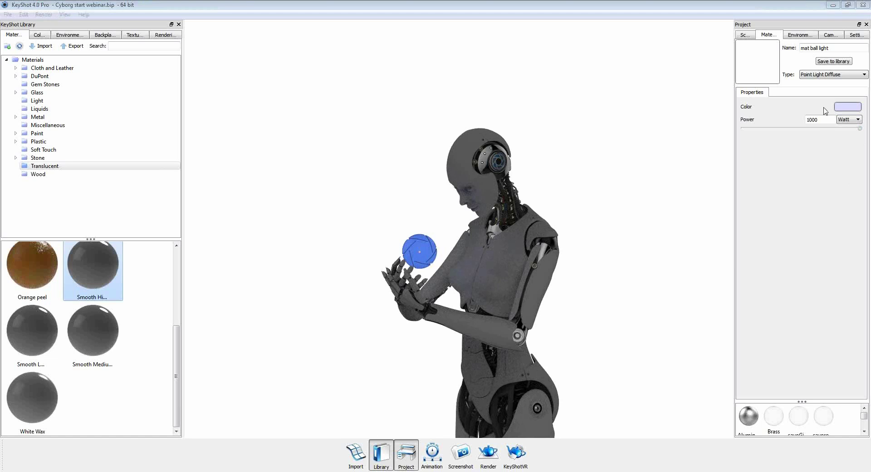
# Set the surface color of the outer ball's translucent material to blue, RGB 0, 56, 223.
pyautogui.doubleClick(416, 238)
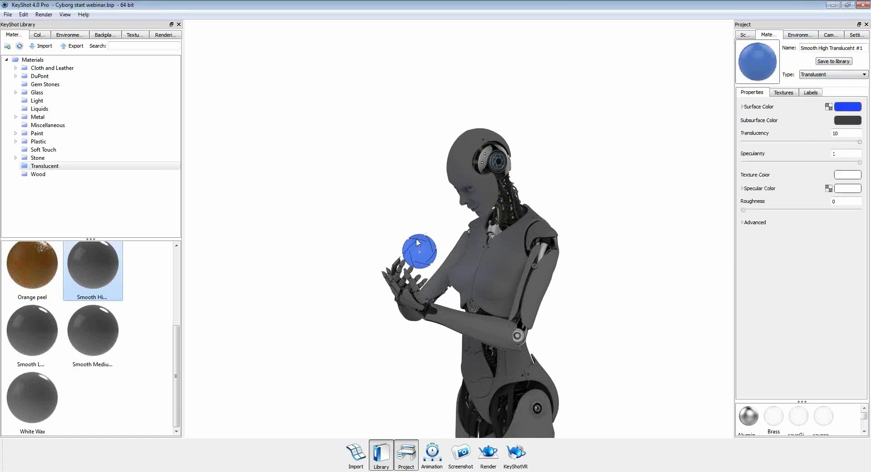
pyautogui.click(850, 107)
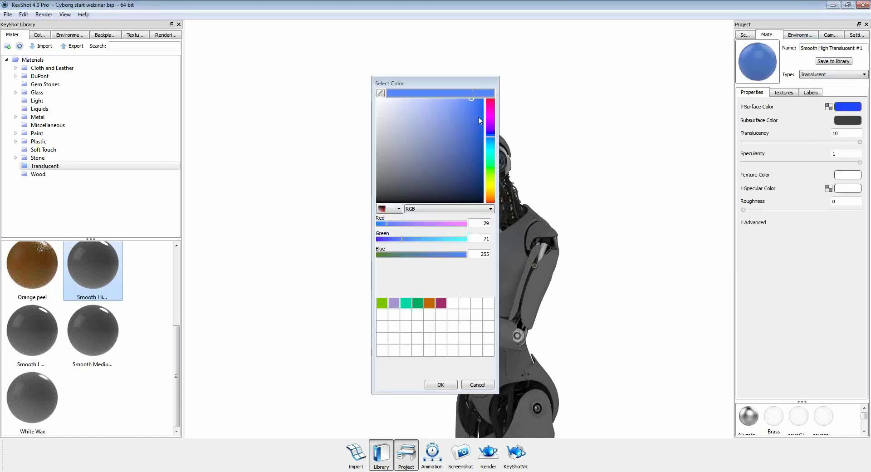
pyautogui.moveTo(466, 83)
pyautogui.mouseDown()
pyautogui.moveTo(336, 60)
pyautogui.moveTo(353, 82)
pyautogui.moveTo(328, 69)
pyautogui.moveTo(355, 89)
pyautogui.mouseUp()
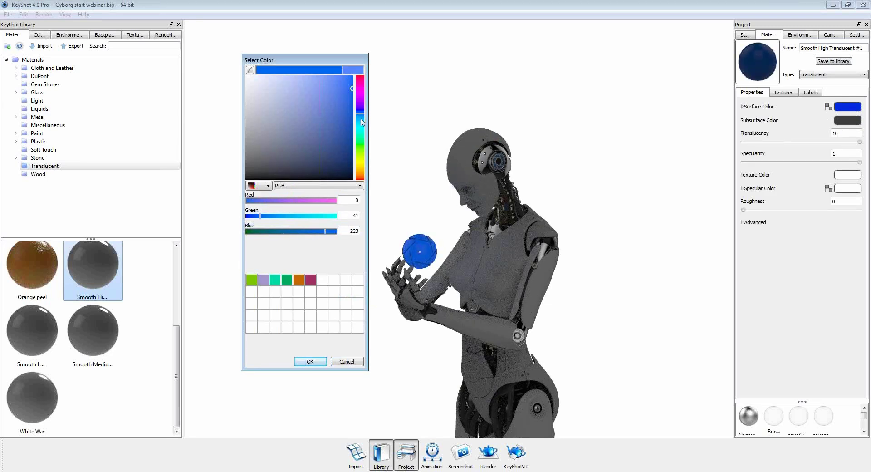
pyautogui.click(361, 115)
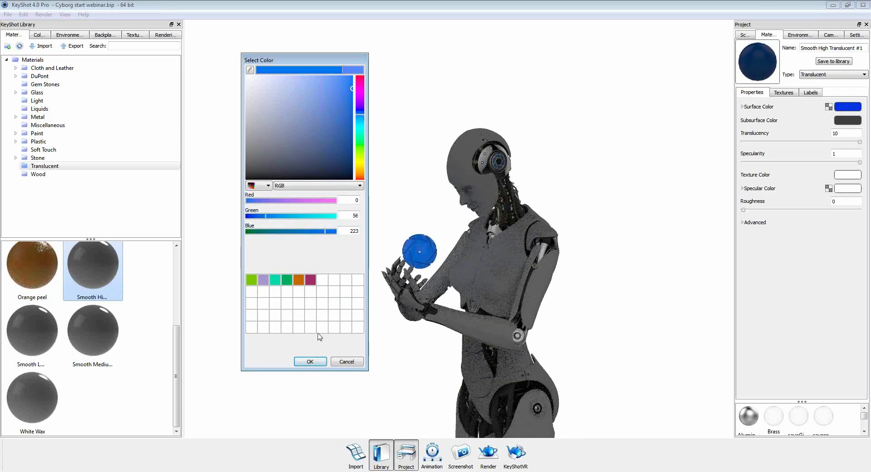
pyautogui.click(310, 361)
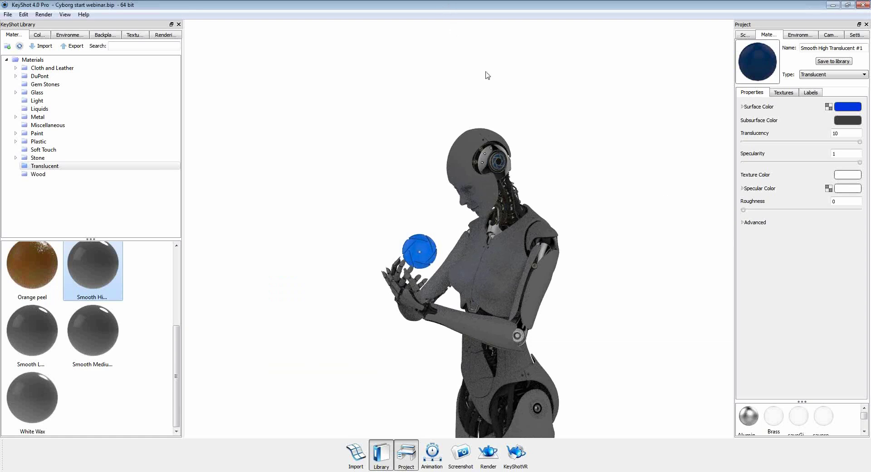
# Apply the library's Smooth High Translucent material to the cyborg's torso armor.
pyautogui.click(746, 35)
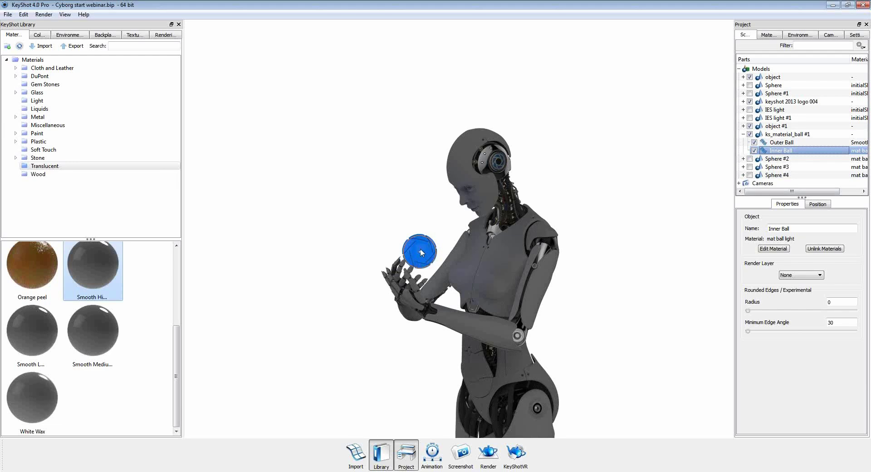
pyautogui.click(767, 71)
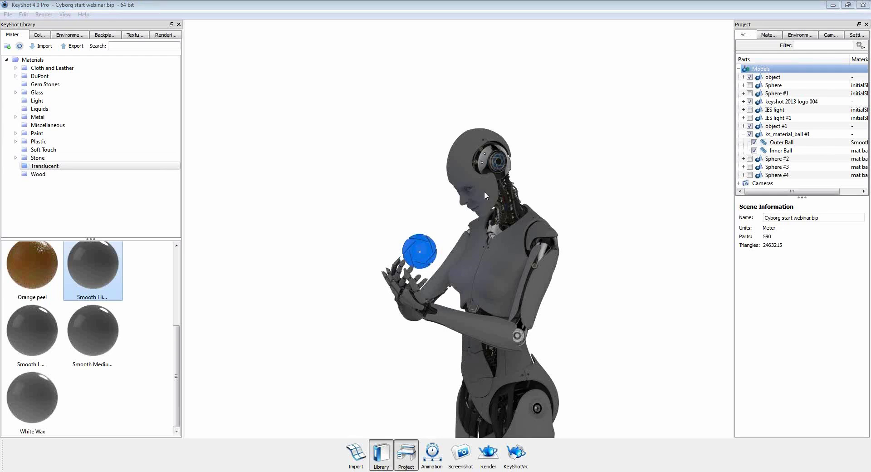
pyautogui.click(500, 255)
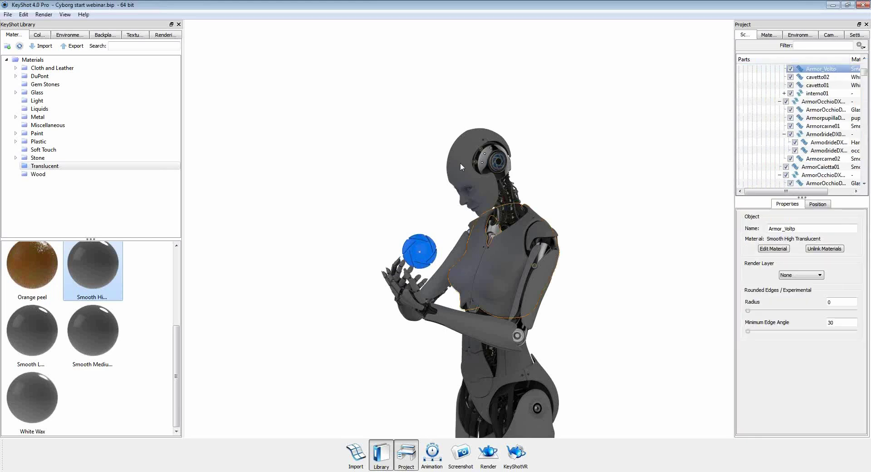
pyautogui.click(503, 246)
pyautogui.click(537, 282)
pyautogui.click(505, 259)
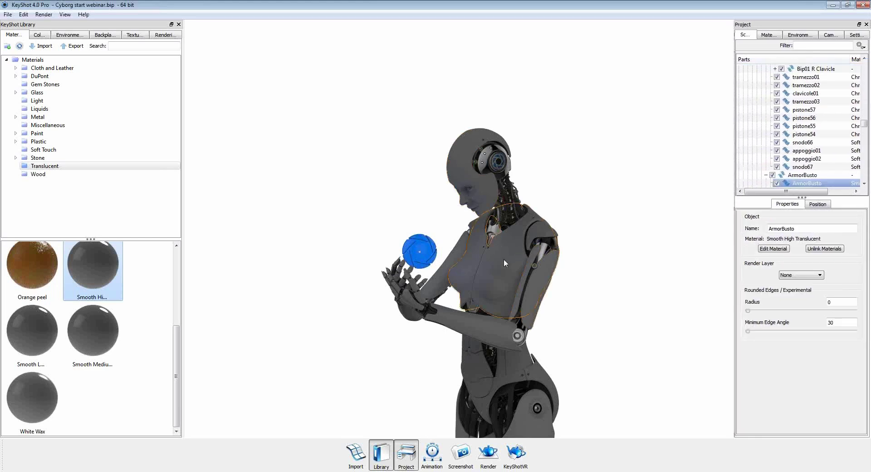
pyautogui.doubleClick(504, 259)
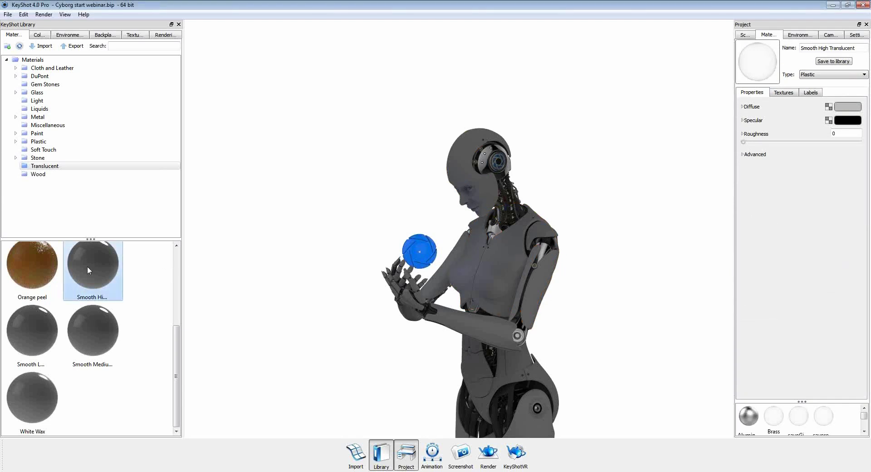
pyautogui.moveTo(87, 266); pyautogui.dragTo(495, 258)
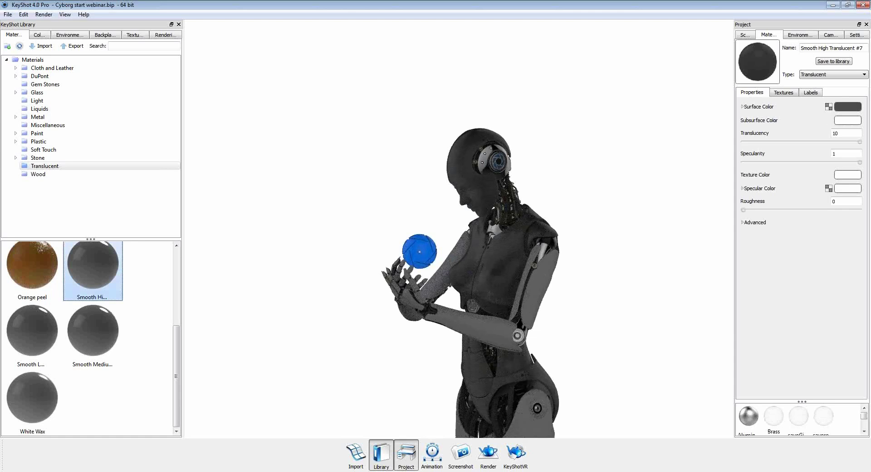
# Set the torso material's surface color to light gray, RGB 236, 236, 236.
pyautogui.click(847, 107)
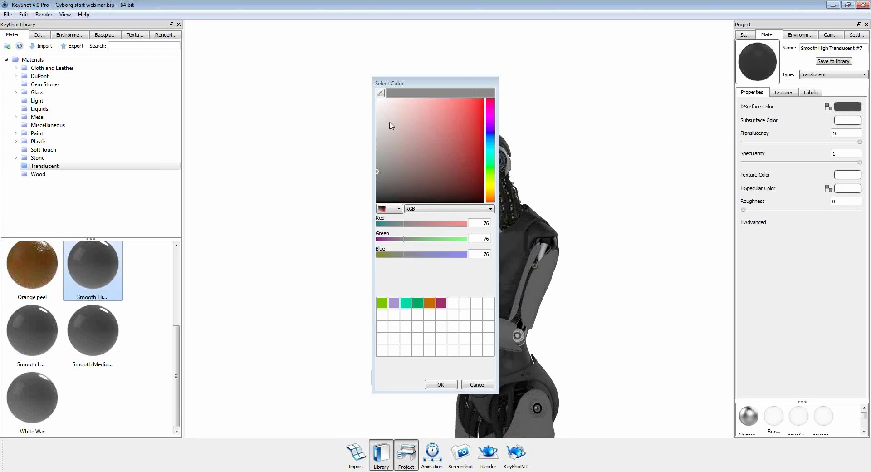
pyautogui.moveTo(391, 125); pyautogui.dragTo(360, 107)
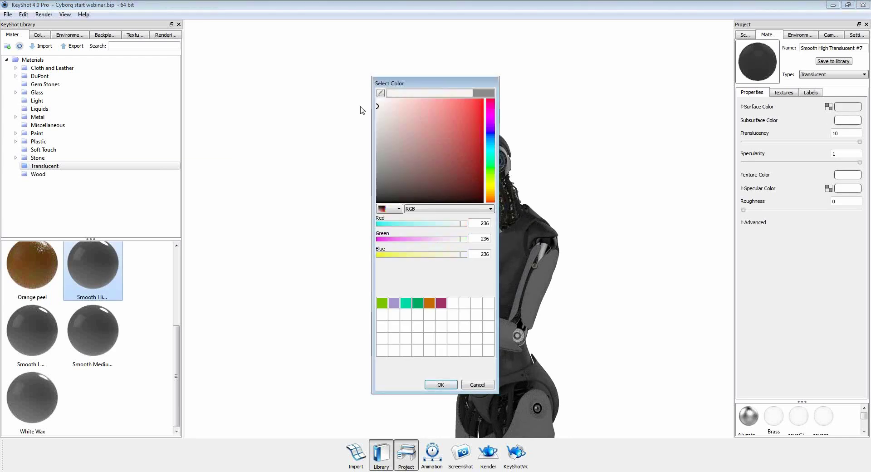
pyautogui.click(436, 385)
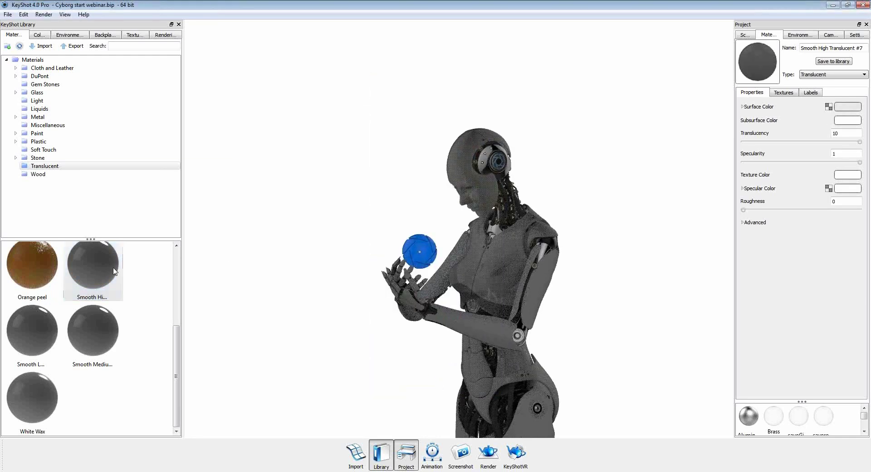
# Apply the Smooth High Translucent material to the cyborg's upper arm and lighten its surface color.
pyautogui.moveTo(99, 260); pyautogui.dragTo(530, 281)
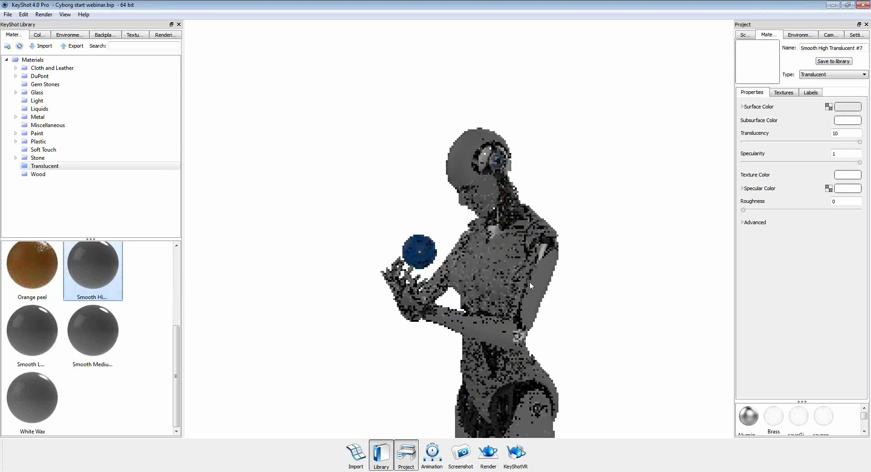
pyautogui.click(855, 110)
pyautogui.moveTo(389, 126); pyautogui.dragTo(376, 128)
pyautogui.moveTo(422, 85); pyautogui.dragTo(286, 96)
pyautogui.click(317, 394)
# Apply Smooth High Translucent to the cyborg's thigh area and set its surface color to gray, RGB 154, 154, 154.
pyautogui.moveTo(93, 267); pyautogui.dragTo(526, 423)
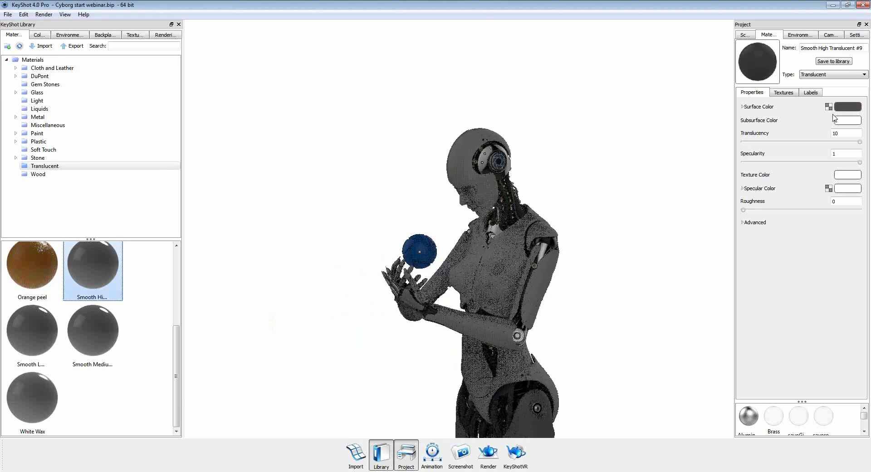
pyautogui.click(847, 106)
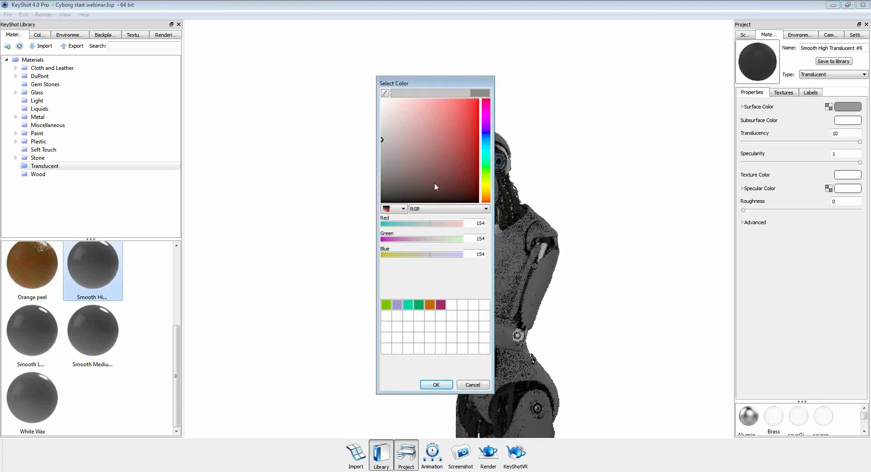
pyautogui.click(450, 385)
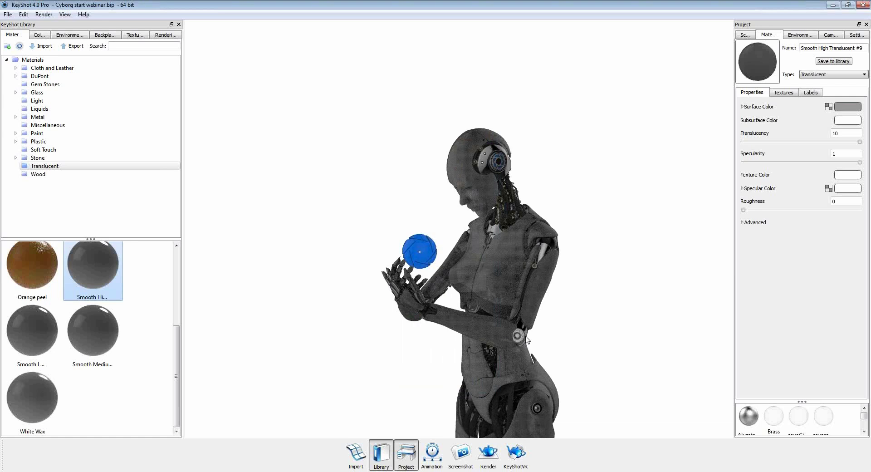
pyautogui.click(802, 36)
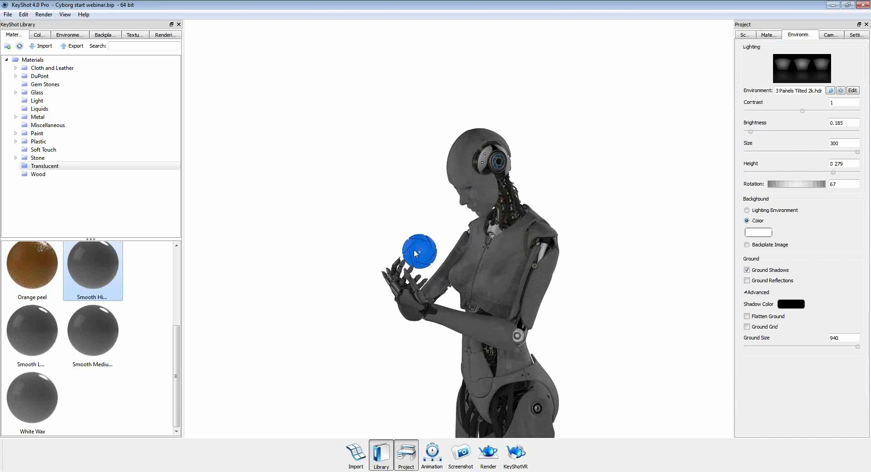
pyautogui.click(751, 37)
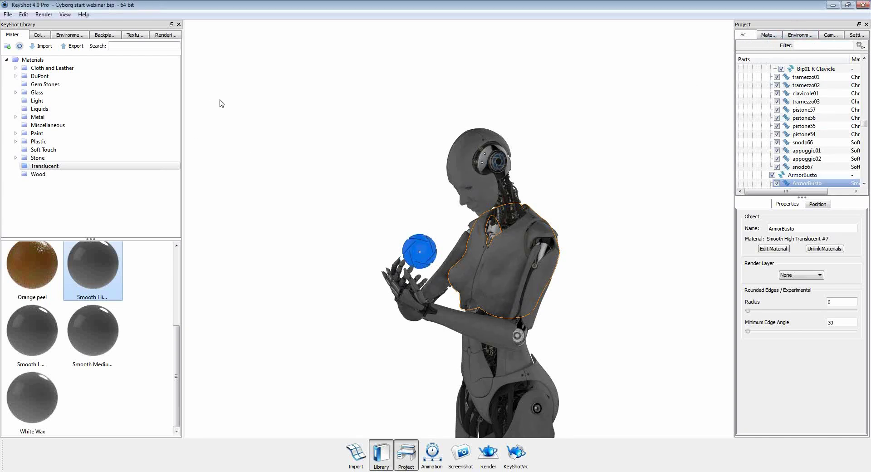
# Start importing a file and browse to the Models folder inside the Documents library's KeyShot 4 folder.
pyautogui.click(8, 14)
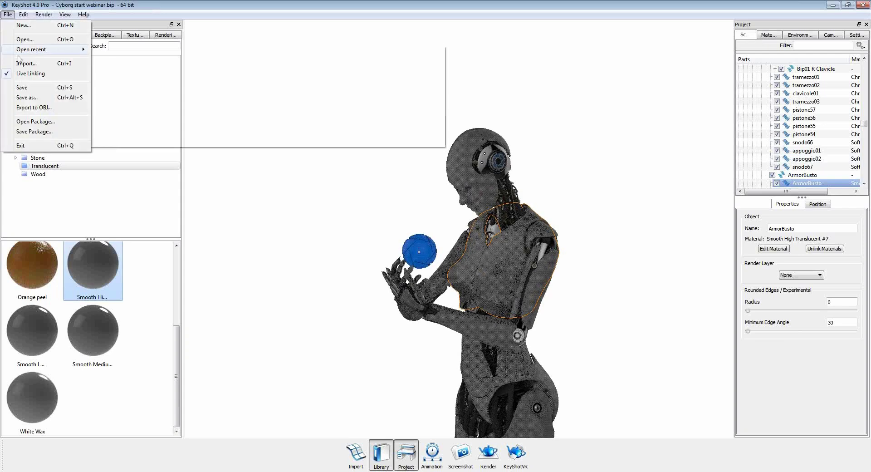
pyautogui.click(21, 63)
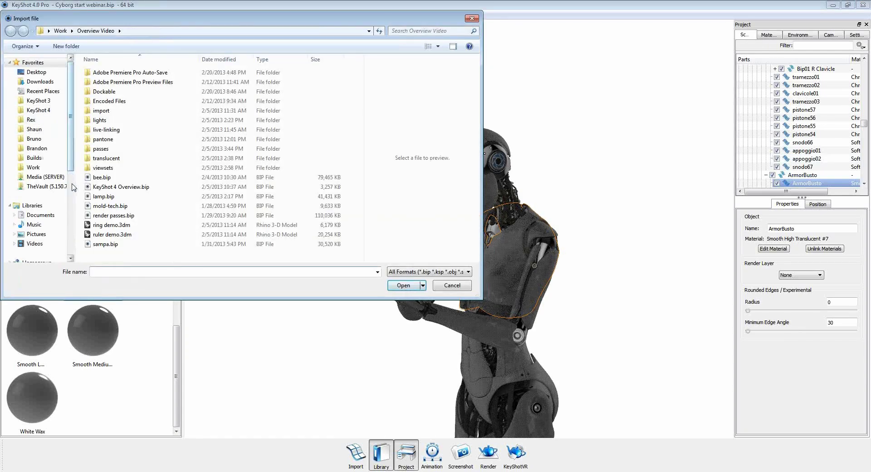
pyautogui.click(48, 216)
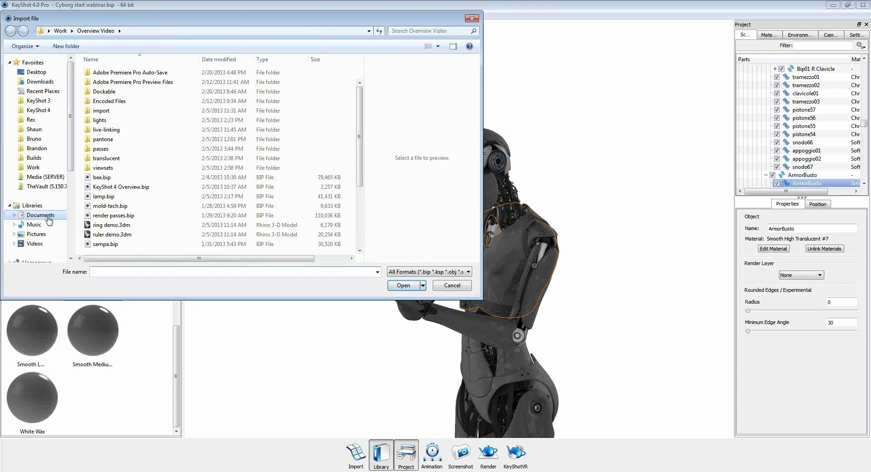
pyautogui.click(124, 138)
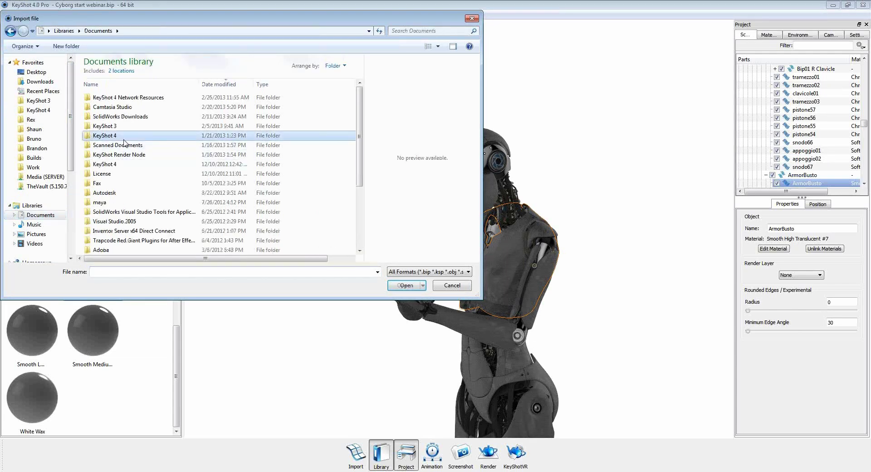
pyautogui.doubleClick(121, 136)
pyautogui.click(137, 109)
pyautogui.doubleClick(137, 110)
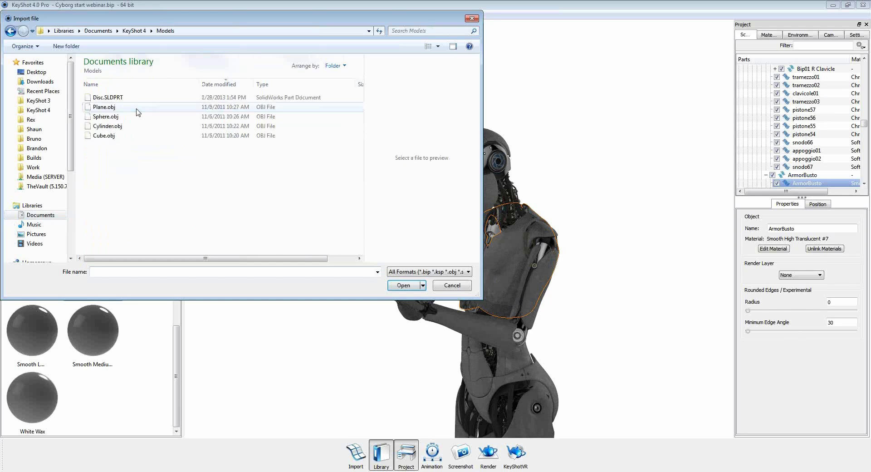
# Import Sphere.obj, adding it to the scene with automatic size, and locate it in the parts list.
pyautogui.click(132, 117)
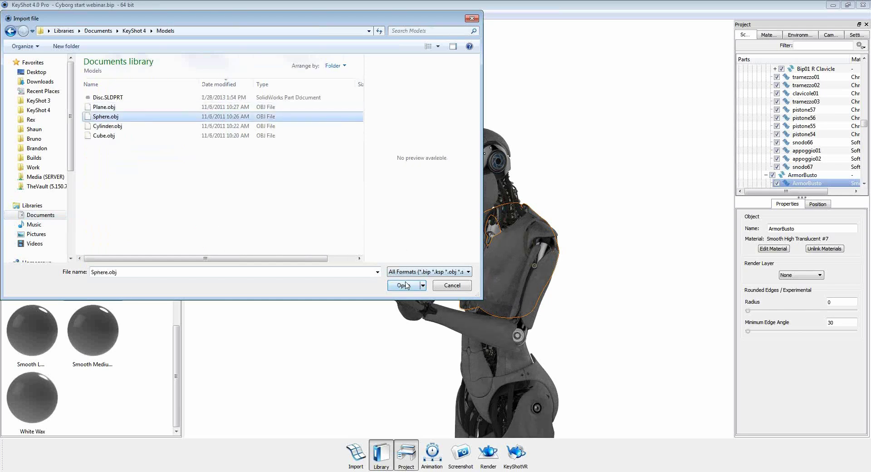
pyautogui.click(404, 285)
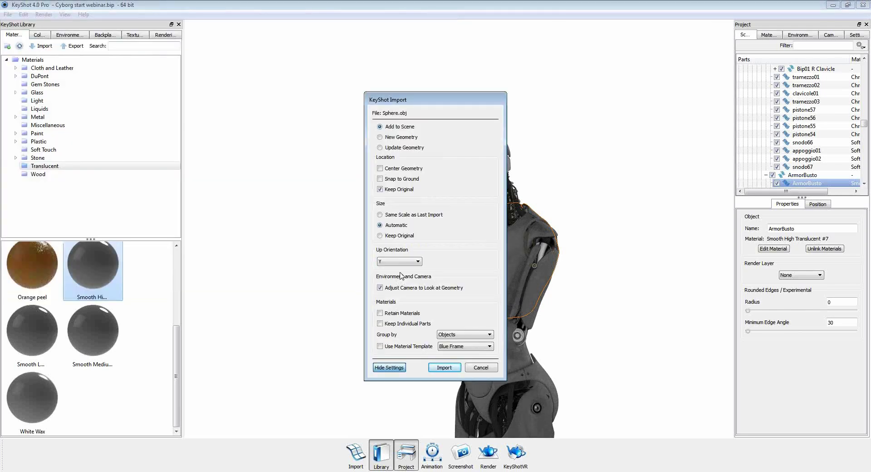
pyautogui.click(442, 368)
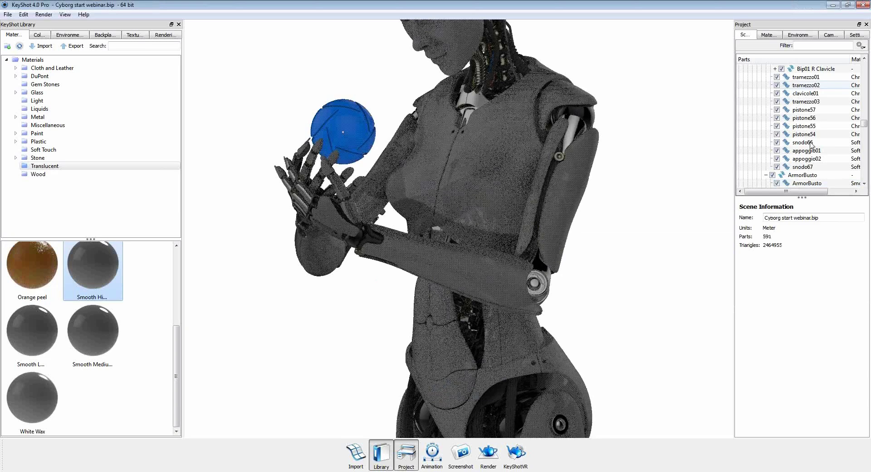
pyautogui.moveTo(864, 124); pyautogui.dragTo(866, 178)
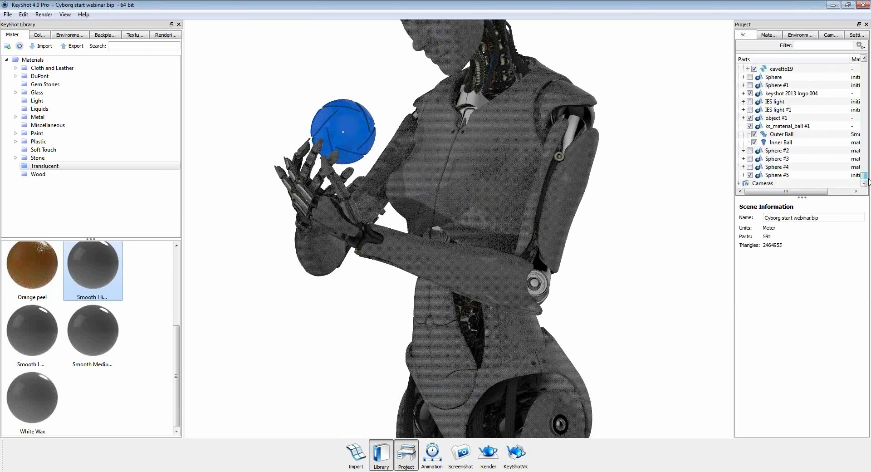
# Raise the imported Sphere #5 along Y to about 271, well above the cyborg's head, and accept the move.
pyautogui.click(783, 176)
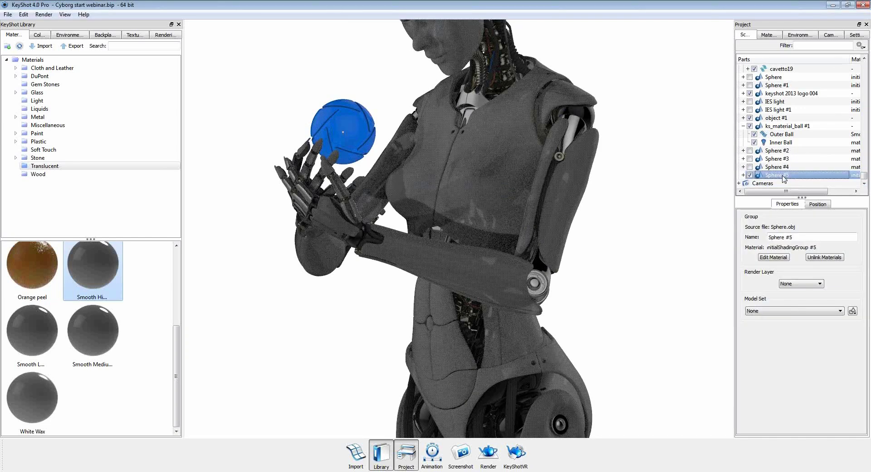
pyautogui.click(818, 204)
pyautogui.click(800, 219)
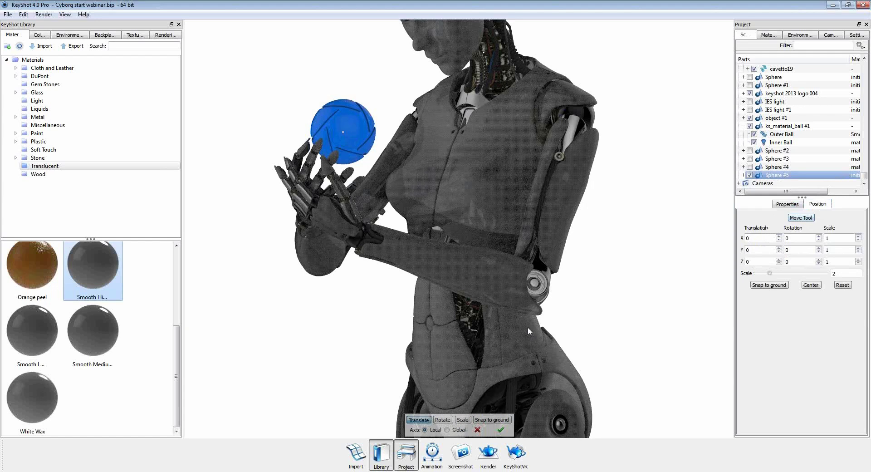
pyautogui.scroll(-10, 528, 328)
pyautogui.scroll(3, 528, 327)
pyautogui.moveTo(455, 306); pyautogui.dragTo(474, 148)
pyautogui.moveTo(470, 103); pyautogui.dragTo(454, 69)
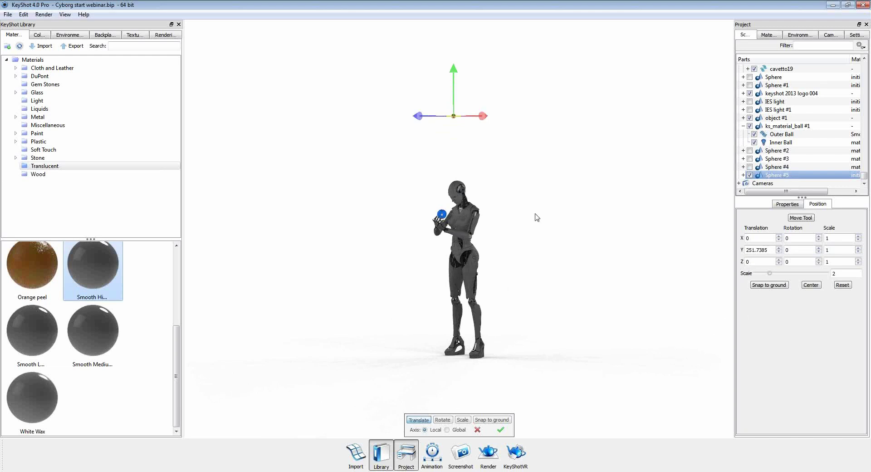
pyautogui.moveTo(454, 74); pyautogui.dragTo(455, 55)
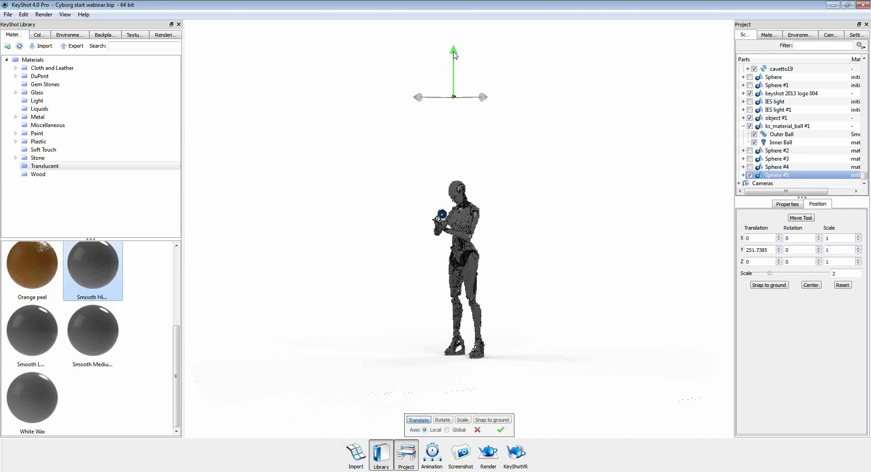
pyautogui.click(501, 430)
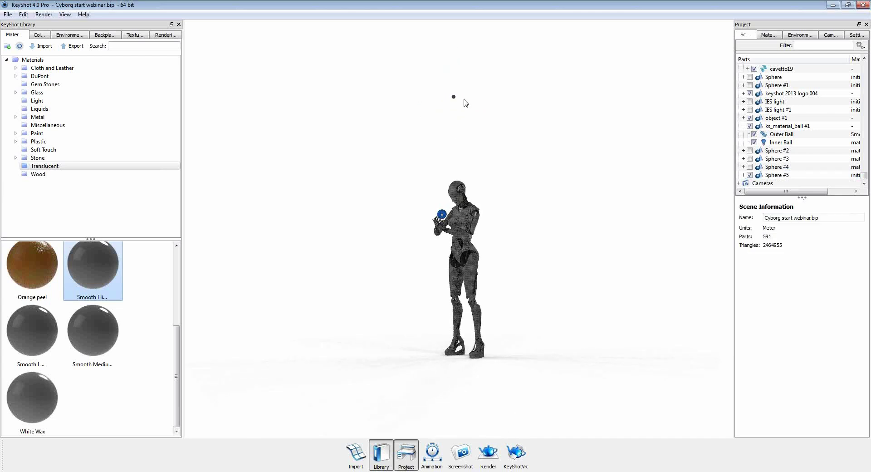
# Change the sphere's material type to Point Light IES Profile, using Overhead.IES from the webinar folder on the Desktop.
pyautogui.doubleClick(454, 97)
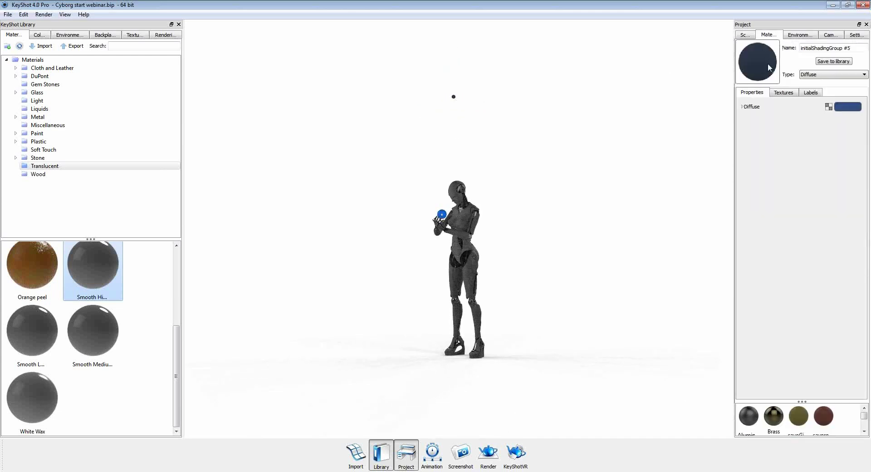
pyautogui.click(833, 76)
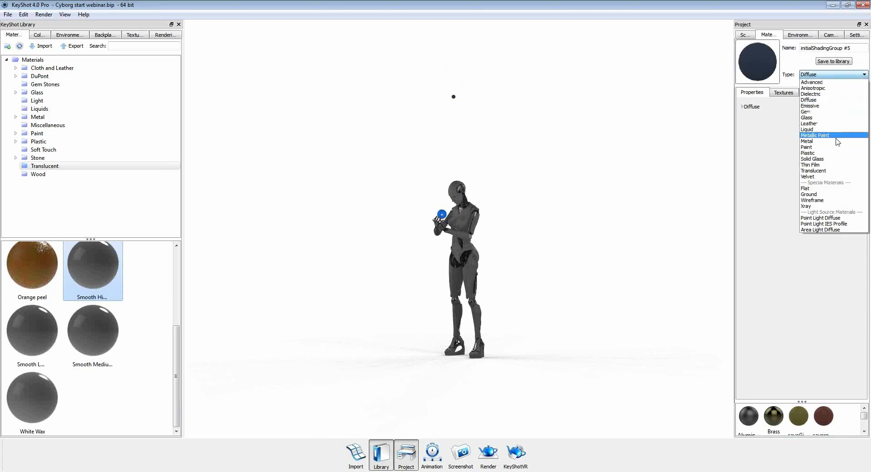
pyautogui.click(833, 224)
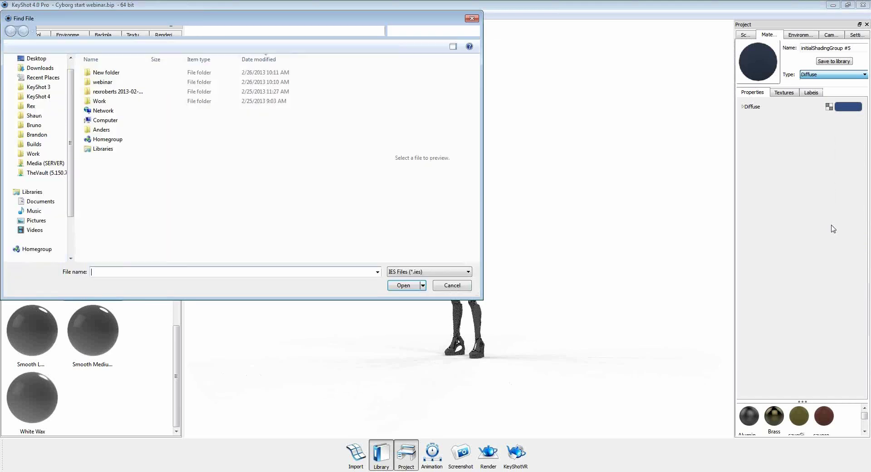
pyautogui.moveTo(150, 24)
pyautogui.mouseDown()
pyautogui.moveTo(316, 76)
pyautogui.moveTo(237, 98)
pyautogui.moveTo(215, 117)
pyautogui.mouseUp()
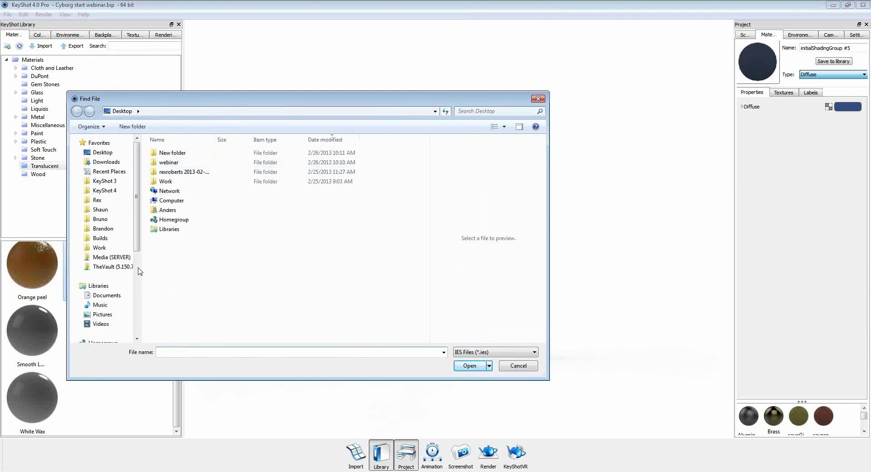
pyautogui.click(102, 153)
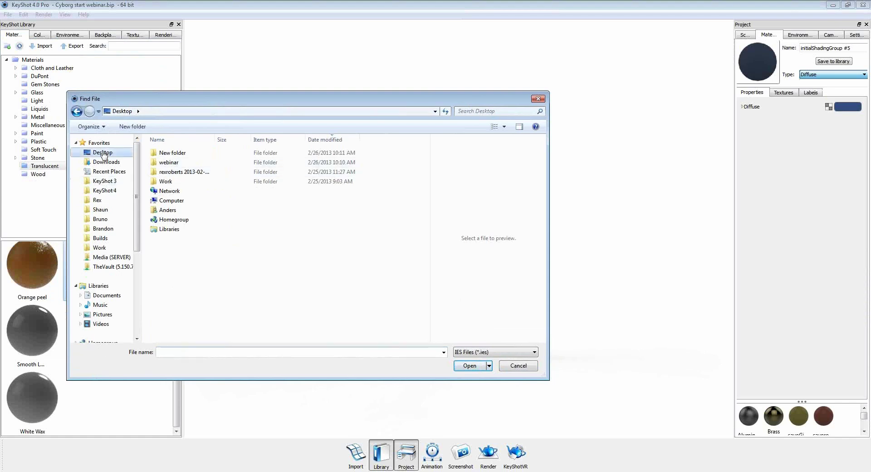
pyautogui.doubleClick(169, 163)
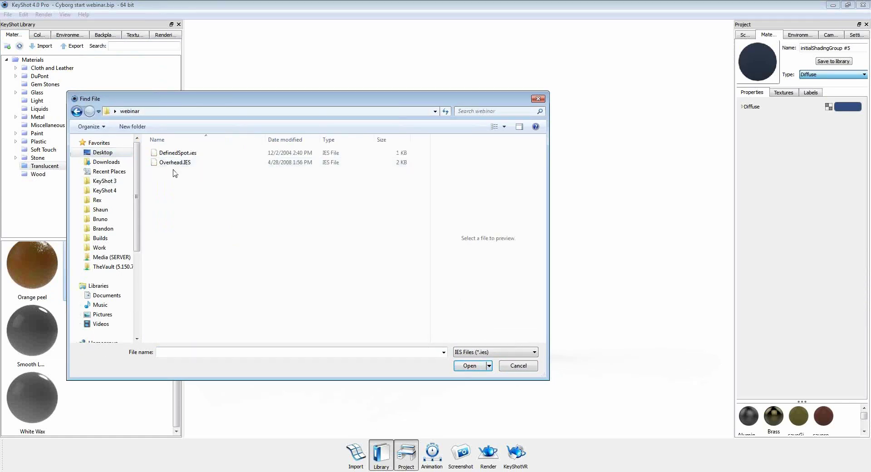
pyautogui.click(179, 165)
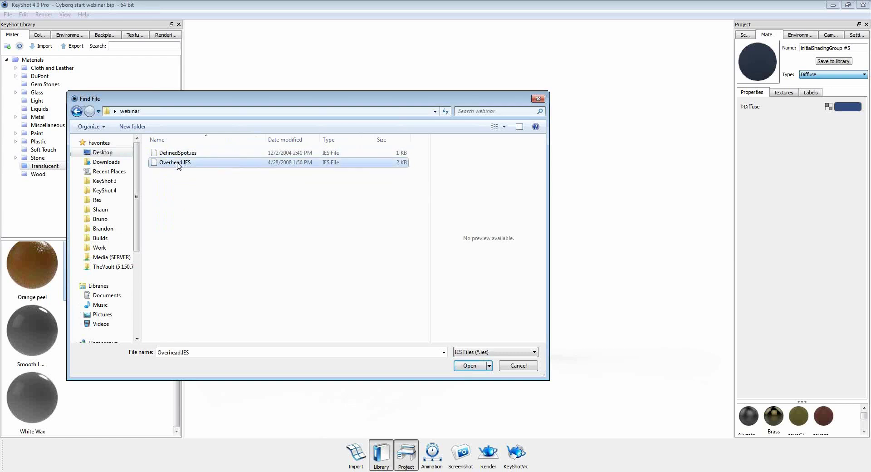
pyautogui.click(470, 366)
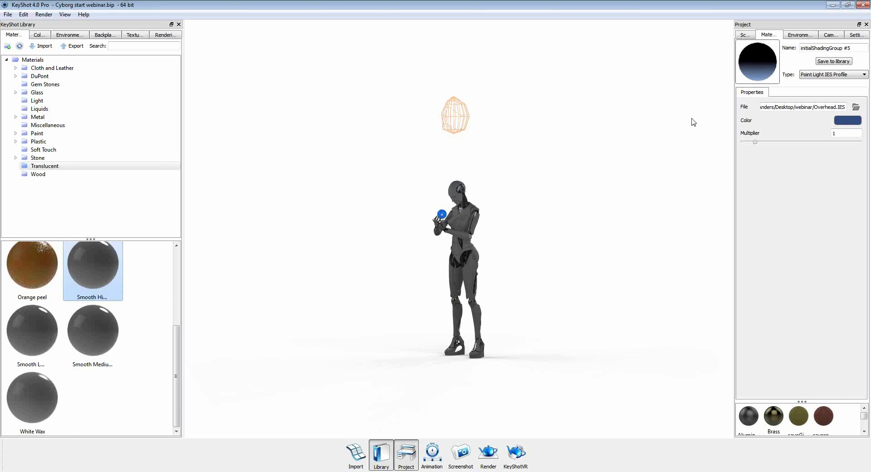
# Set the IES light's multiplier to 5.49 and its color to a near-white pale blue of about 7390 Kelvin.
pyautogui.moveTo(756, 141); pyautogui.dragTo(810, 146)
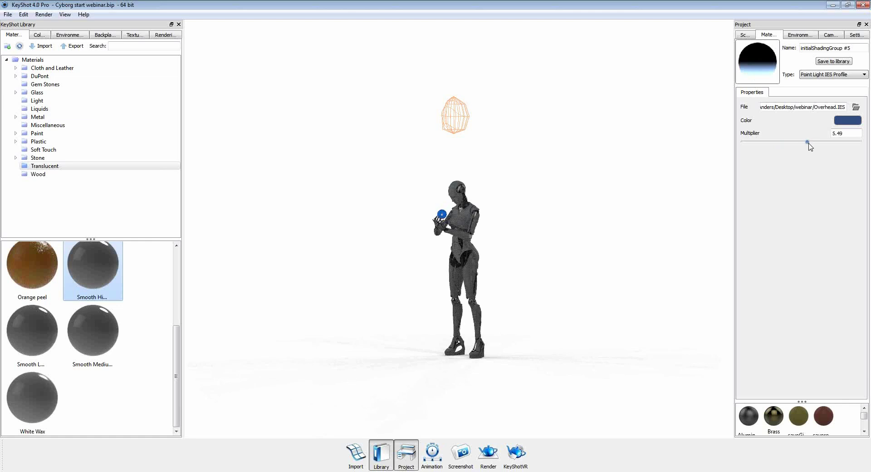
pyautogui.click(837, 126)
pyautogui.moveTo(427, 121); pyautogui.dragTo(253, 72)
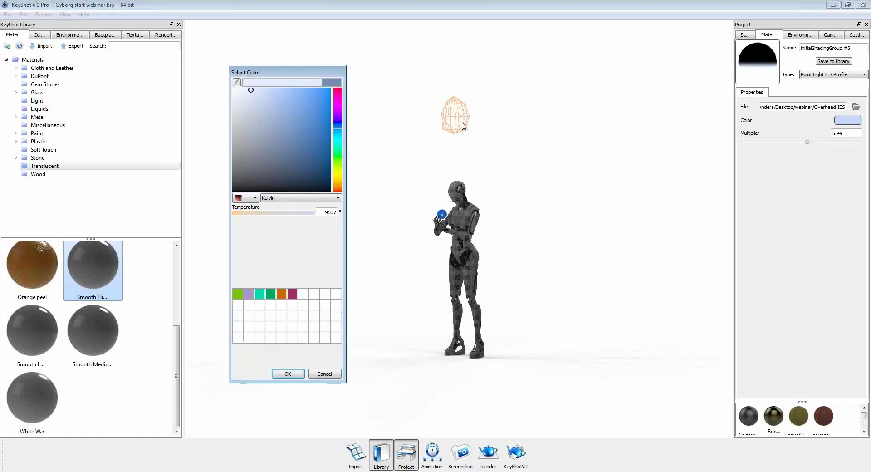
pyautogui.moveTo(250, 90); pyautogui.dragTo(240, 87)
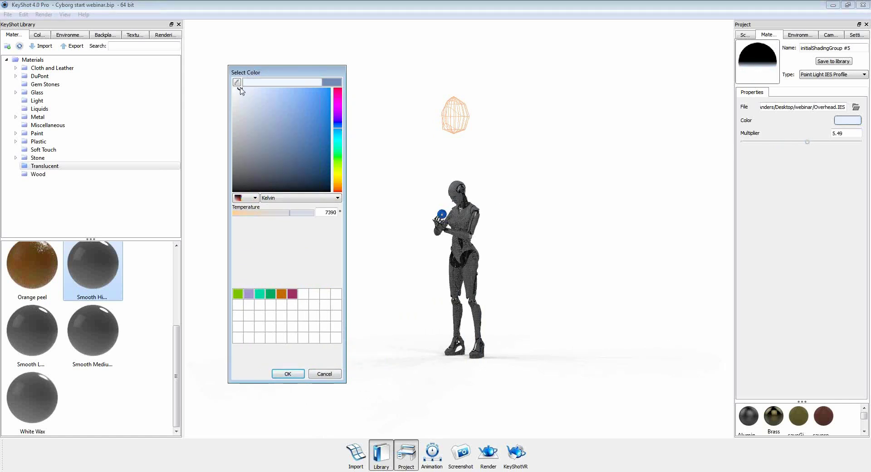
pyautogui.click(288, 374)
# Increase the IES light's multiplier to 8.75.
pyautogui.scroll(6, 456, 203)
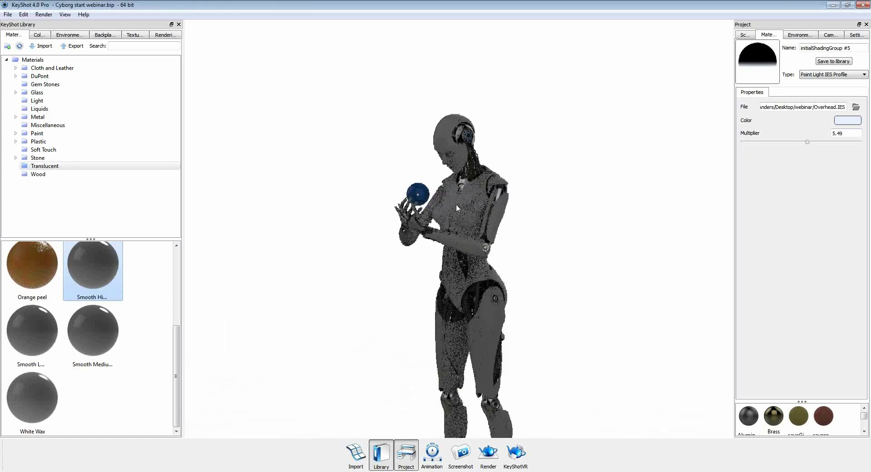
pyautogui.moveTo(456, 203); pyautogui.dragTo(458, 296, button='middle')
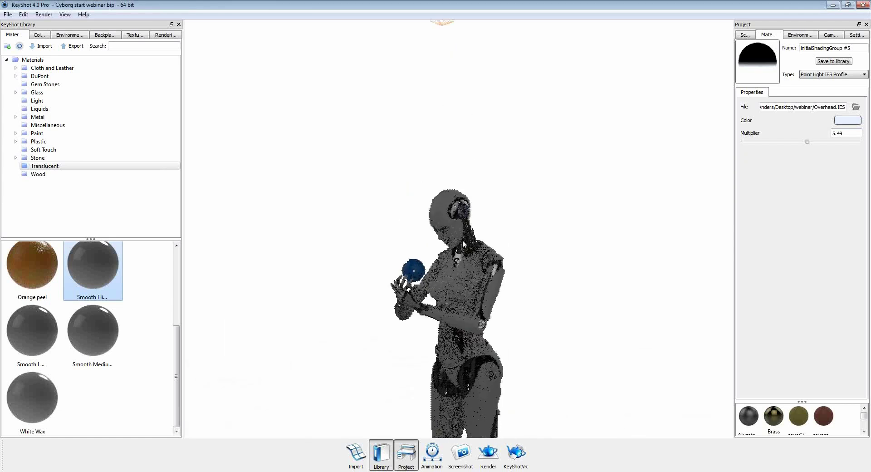
pyautogui.moveTo(812, 141); pyautogui.dragTo(846, 142)
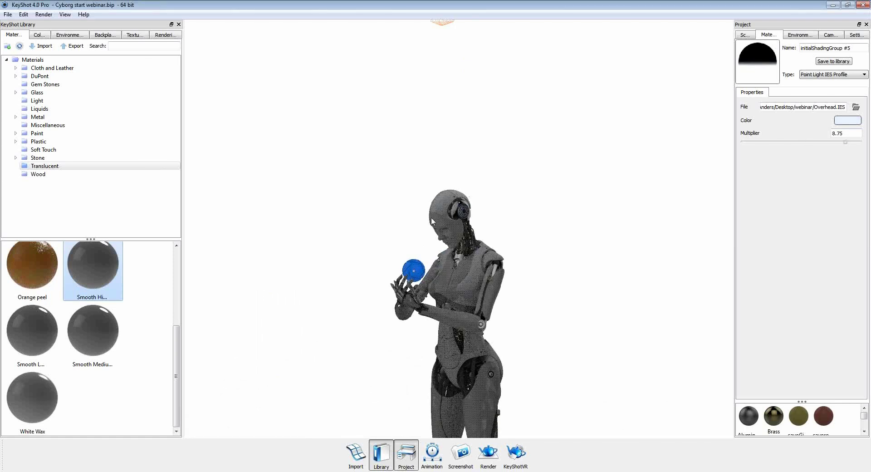
# Move the IES light's pSphere1 part down to Y about -17.7 and forward to Z about 11.9.
pyautogui.scroll(-4, 452, 132)
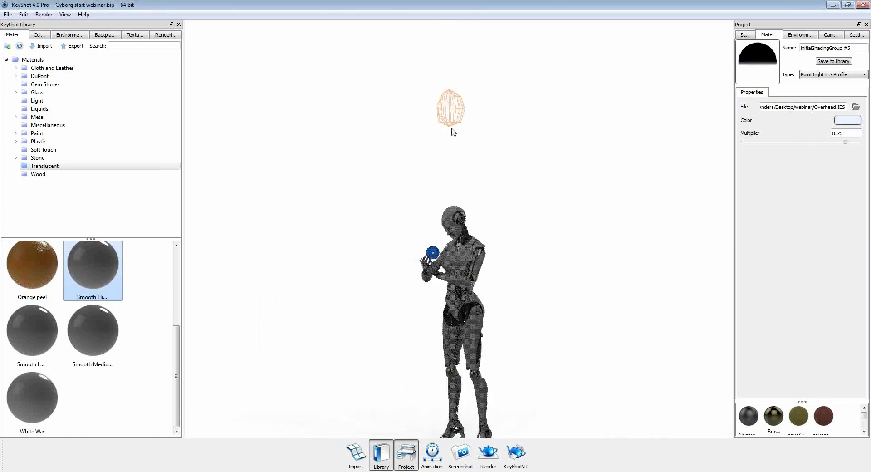
pyautogui.click(743, 35)
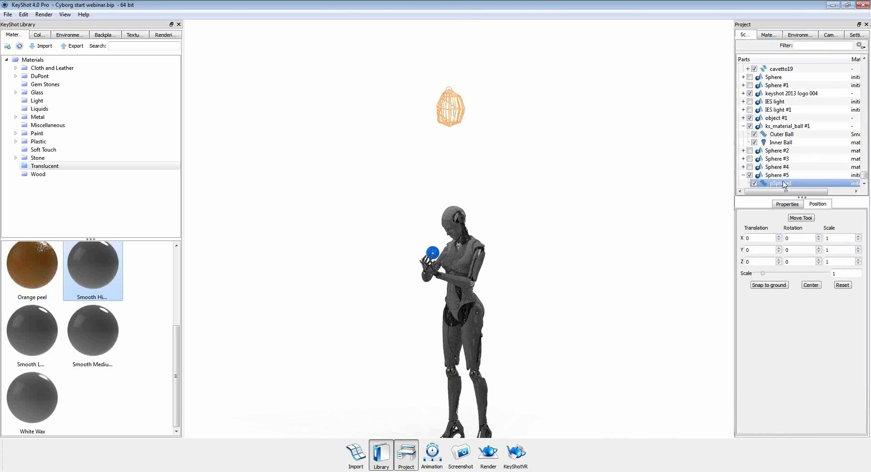
pyautogui.click(800, 218)
pyautogui.moveTo(449, 47); pyautogui.dragTo(450, 94)
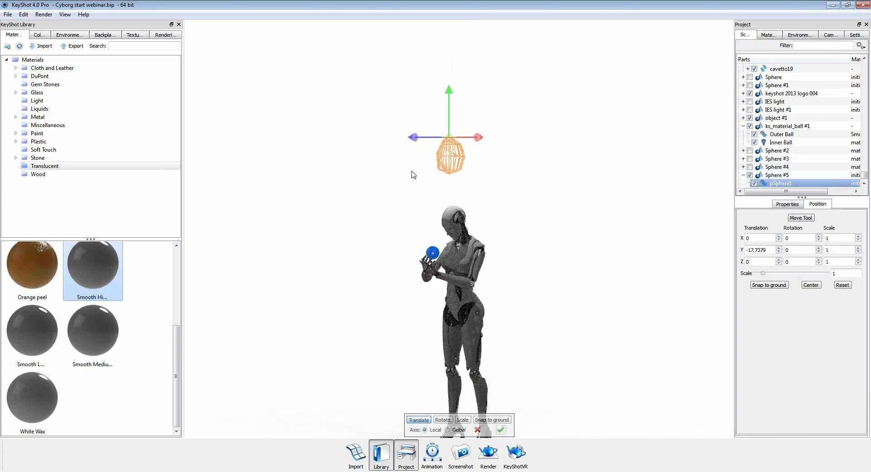
pyautogui.moveTo(409, 173); pyautogui.dragTo(410, 209)
pyautogui.moveTo(411, 168); pyautogui.dragTo(377, 181)
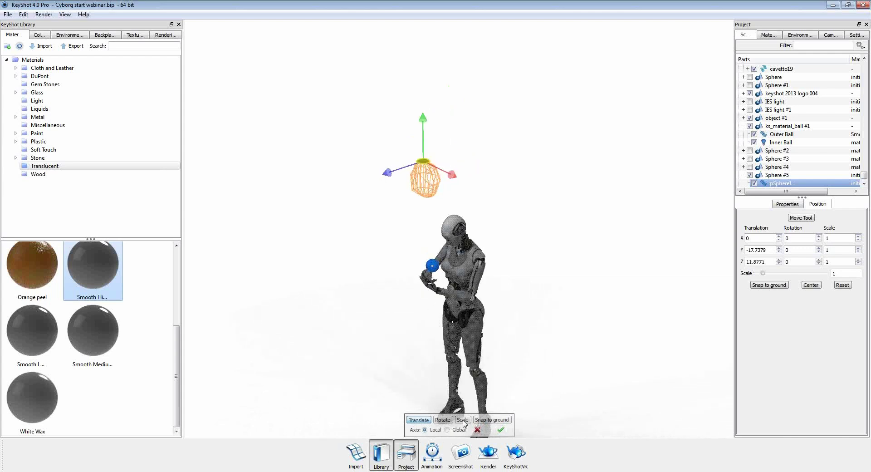
# Rotate the IES light about 25 degrees around X, shift it to Y about -20.4 and Z about 17.6, and accept.
pyautogui.click(443, 420)
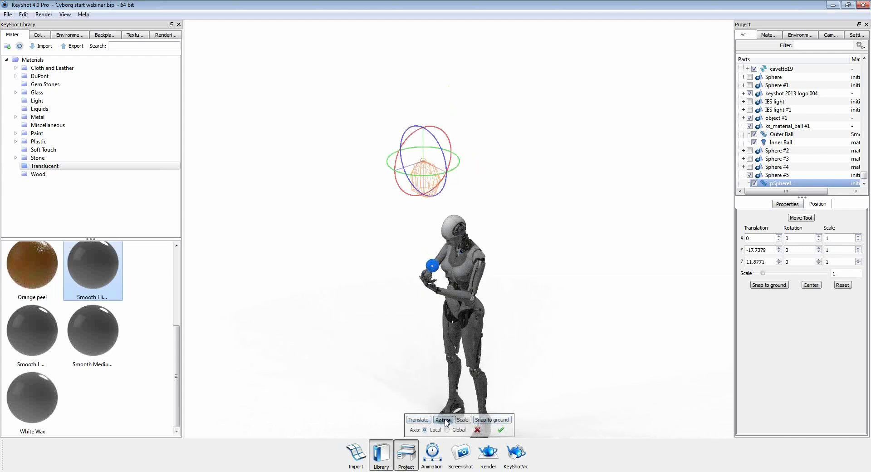
pyautogui.moveTo(548, 231); pyautogui.dragTo(397, 165)
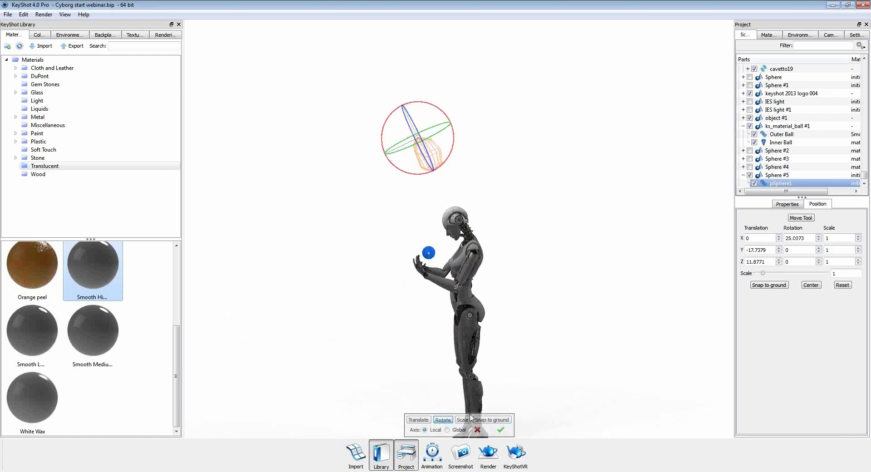
pyautogui.click(418, 420)
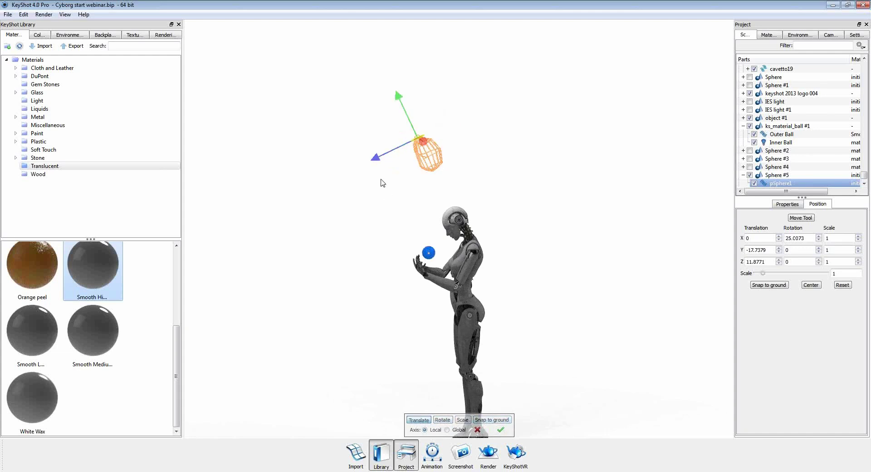
pyautogui.moveTo(375, 162); pyautogui.dragTo(360, 169)
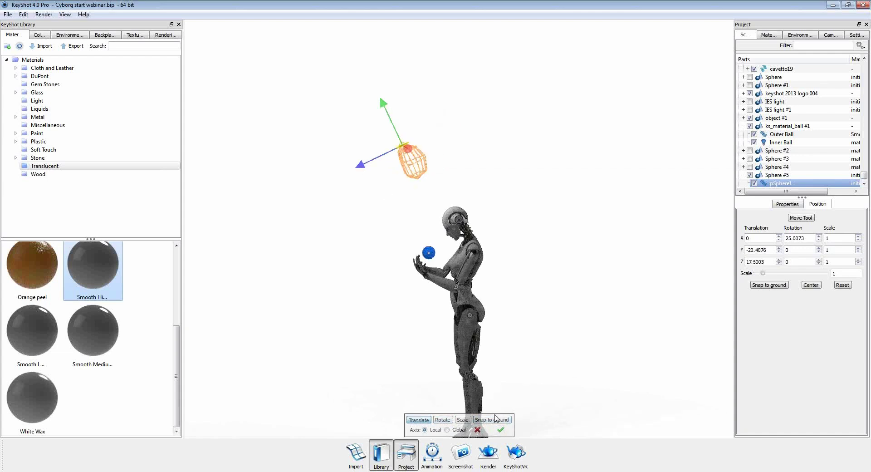
pyautogui.moveTo(375, 278); pyautogui.dragTo(461, 300)
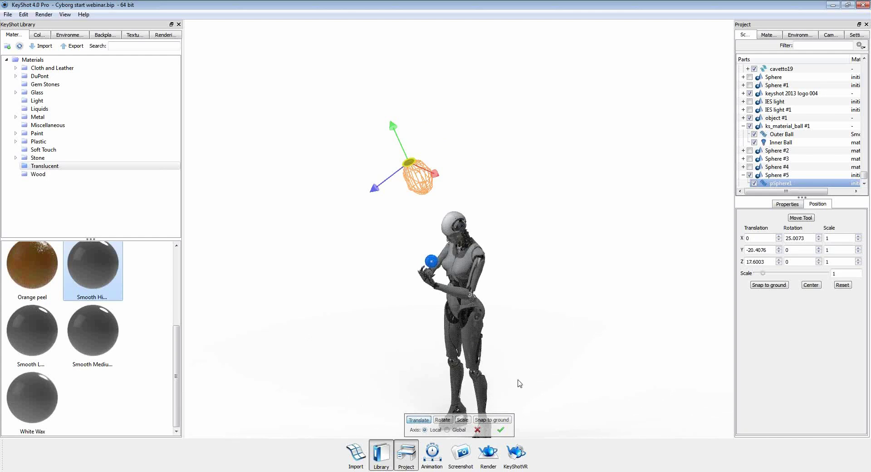
pyautogui.click(501, 430)
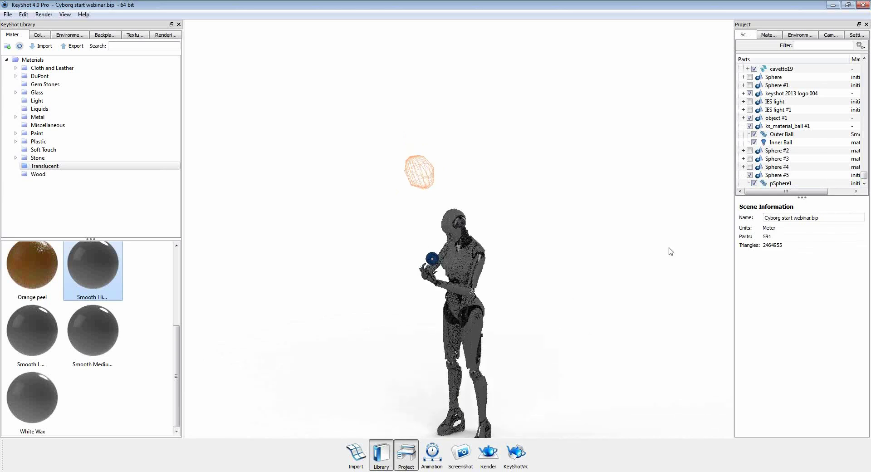
# Duplicate the IES light group Sphere #5 and move the copy along X to about 222.5, to the cyborg's side.
pyautogui.click(773, 176)
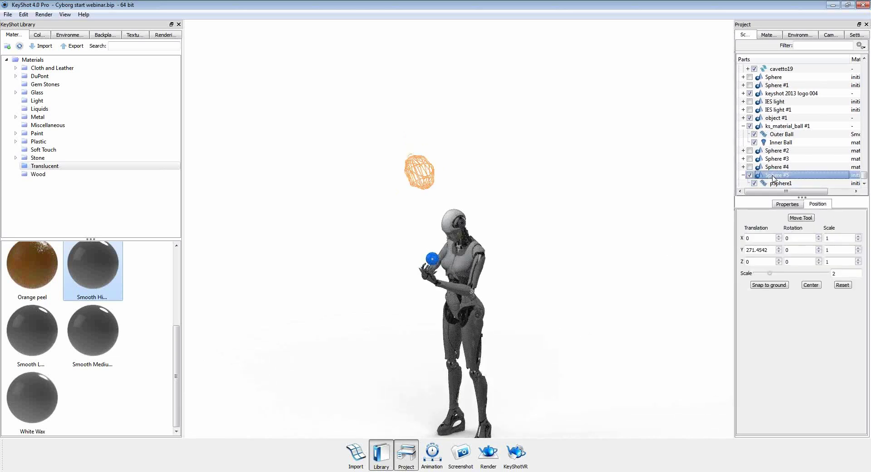
pyautogui.rightClick(778, 176)
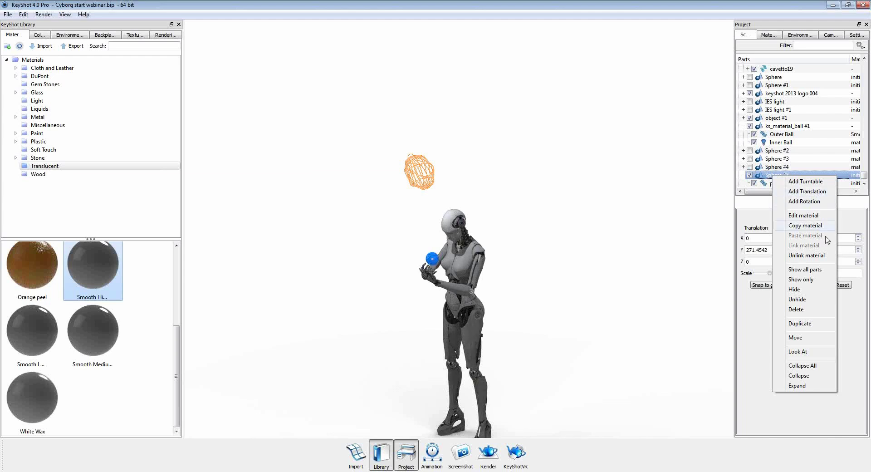
pyautogui.click(800, 323)
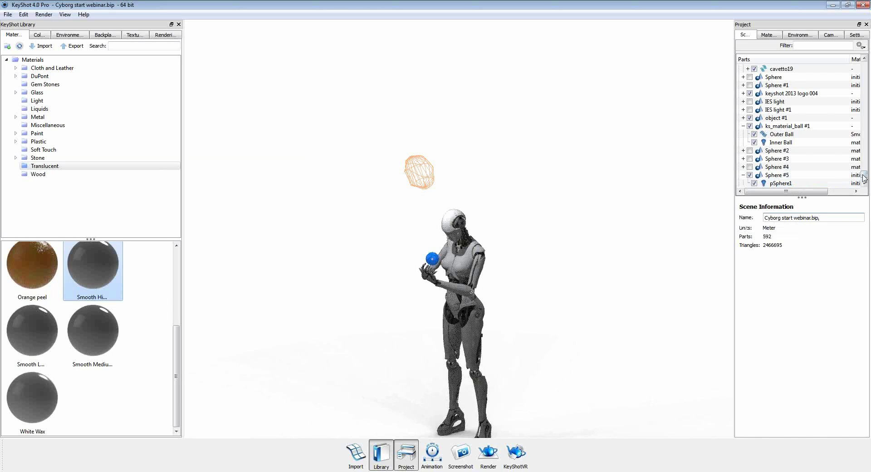
pyautogui.scroll(-1, 859, 178)
pyautogui.click(776, 167)
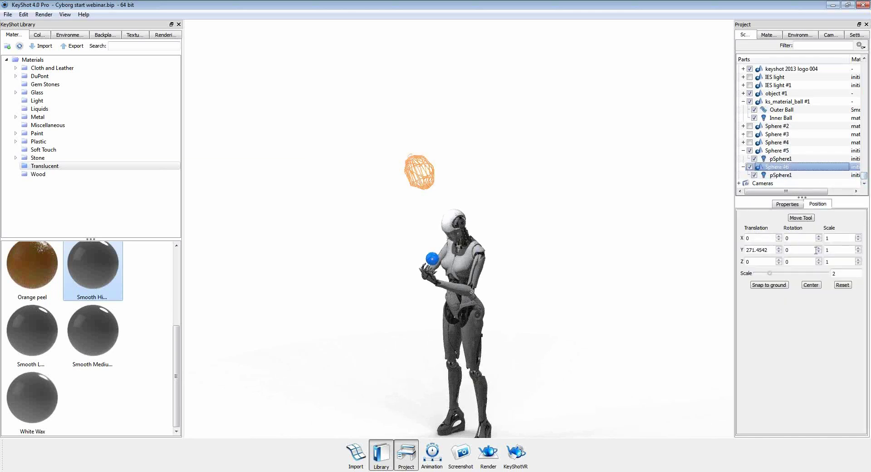
pyautogui.click(801, 218)
pyautogui.moveTo(441, 166); pyautogui.dragTo(685, 252)
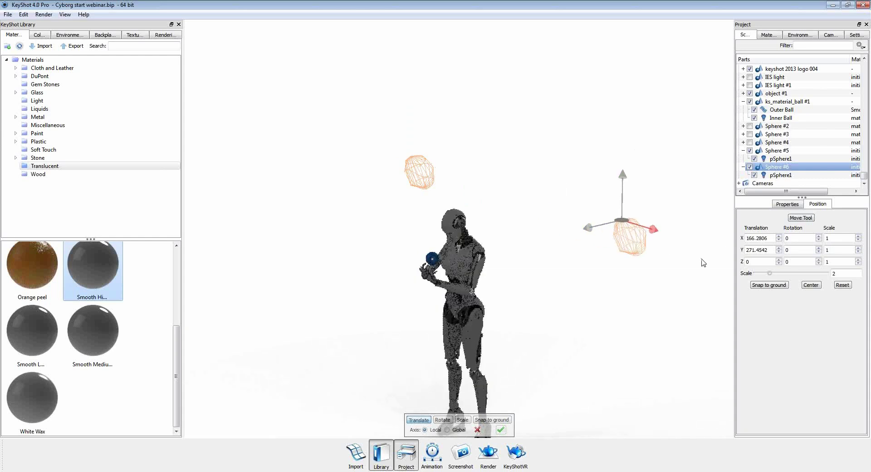
# Rotate the duplicated IES light Sphere #6 about -87.7 degrees around Z so it aims at the cyborg from the side.
pyautogui.click(446, 420)
pyautogui.moveTo(543, 314); pyautogui.dragTo(592, 352)
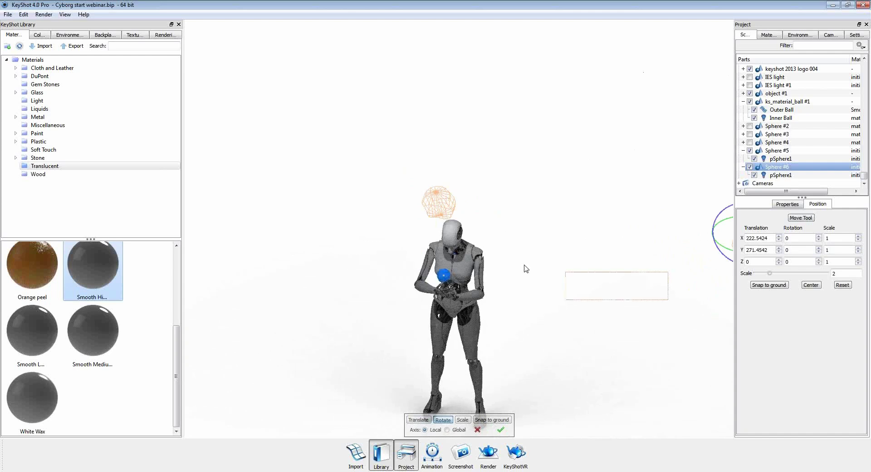
pyautogui.click(624, 262)
pyautogui.moveTo(611, 249); pyautogui.dragTo(531, 235)
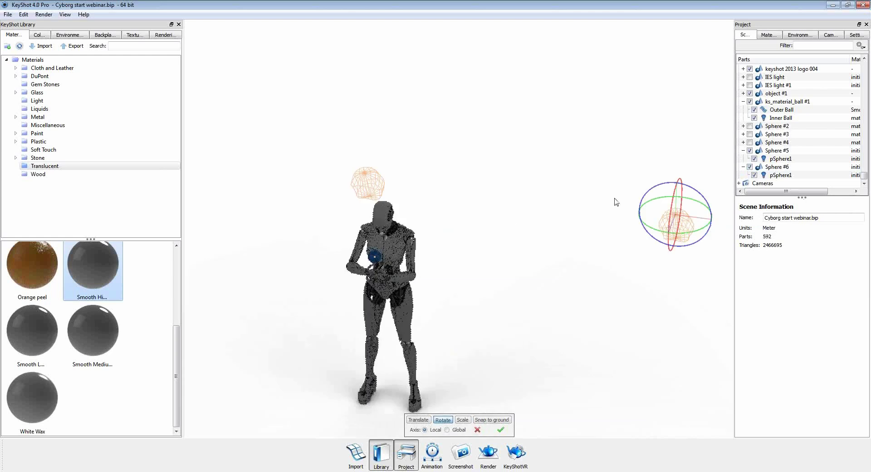
pyautogui.moveTo(655, 189); pyautogui.dragTo(707, 191)
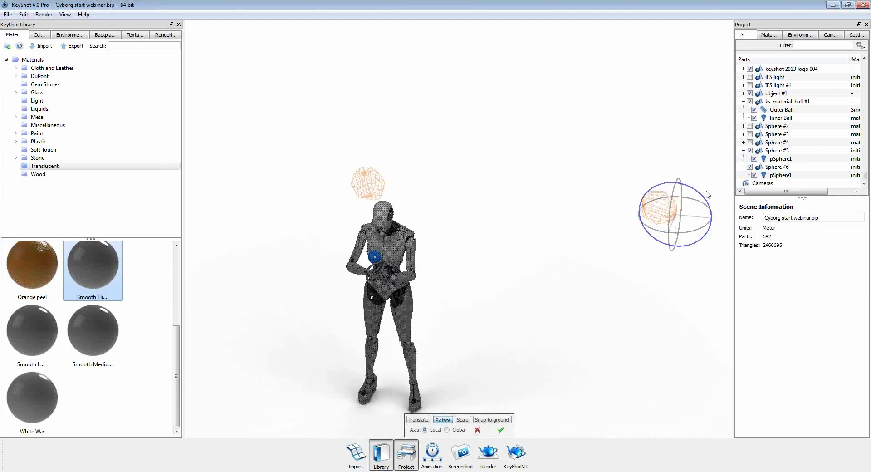
pyautogui.moveTo(648, 292); pyautogui.dragTo(448, 291)
# Move the side IES light Sphere #6 to about X 191.9, Y 150.7, Z 27.1 and accept the placement.
pyautogui.click(418, 420)
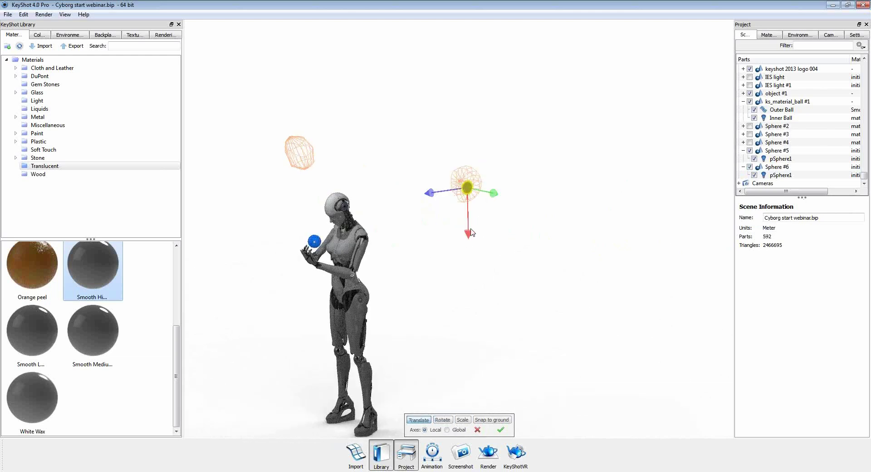
pyautogui.moveTo(470, 233); pyautogui.dragTo(469, 320)
pyautogui.moveTo(433, 283); pyautogui.dragTo(395, 287)
pyautogui.moveTo(414, 358); pyautogui.dragTo(502, 346)
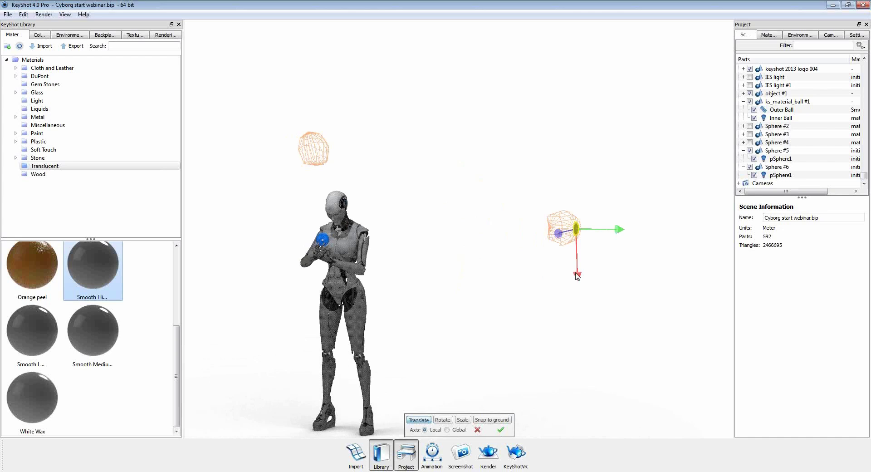
pyautogui.moveTo(577, 276); pyautogui.dragTo(579, 312)
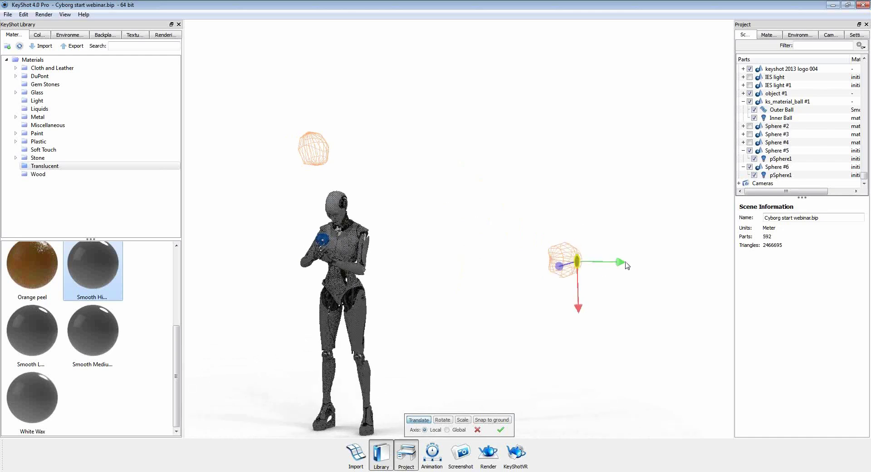
pyautogui.moveTo(595, 267); pyautogui.dragTo(534, 271)
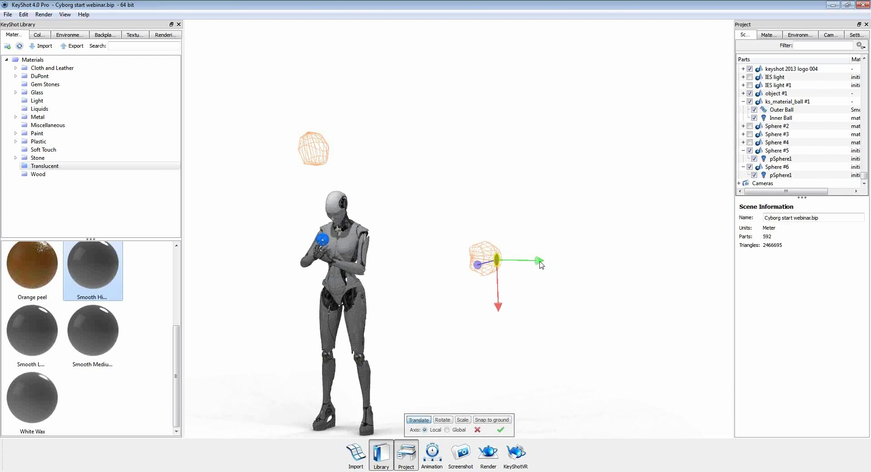
pyautogui.moveTo(541, 265); pyautogui.dragTo(523, 267)
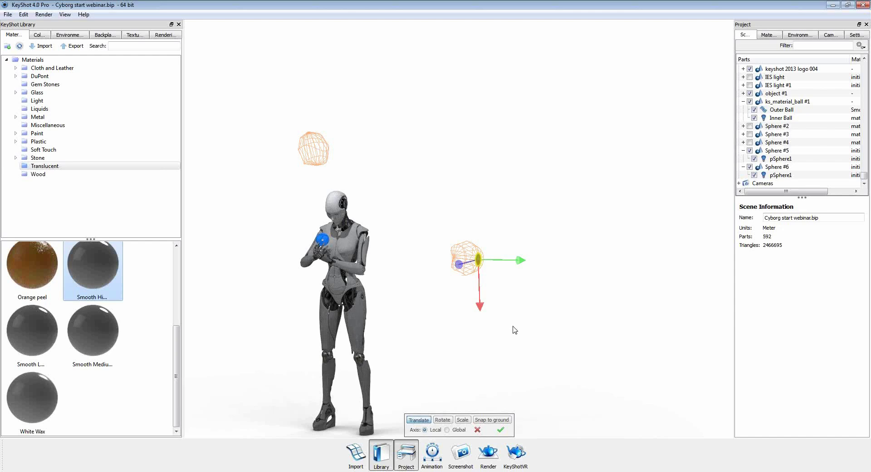
pyautogui.click(501, 429)
# Examine from several angles and distances how the two IES lights illuminate the cyborg's head, torso and arms.
pyautogui.moveTo(414, 288); pyautogui.dragTo(353, 284)
pyautogui.scroll(3, 354, 275)
pyautogui.scroll(-6, 354, 275)
pyautogui.scroll(5, 354, 275)
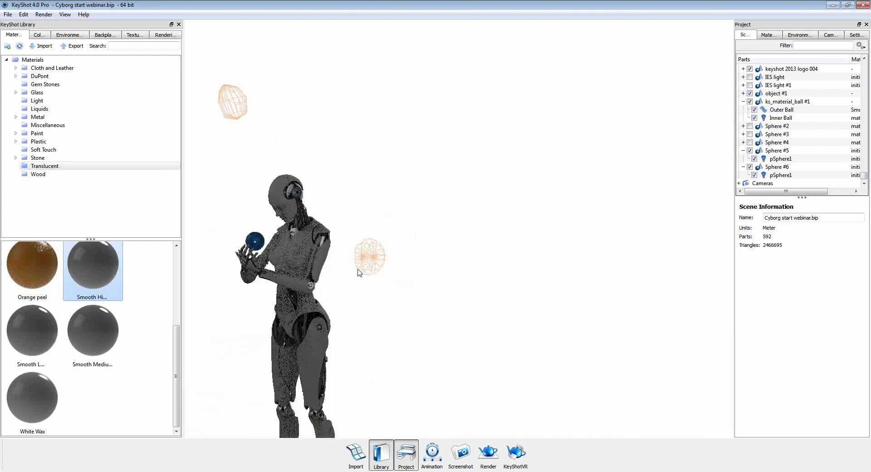
pyautogui.moveTo(331, 224); pyautogui.dragTo(428, 231, button='middle')
pyautogui.scroll(6, 428, 231)
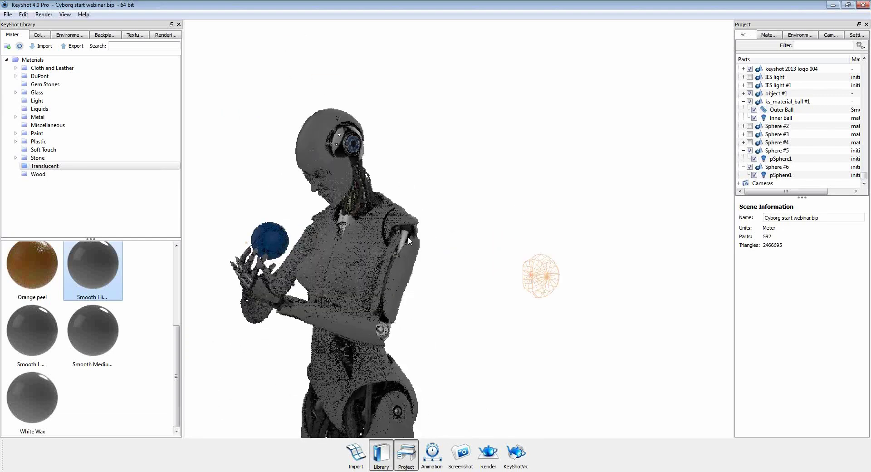
pyautogui.scroll(-3, 321, 236)
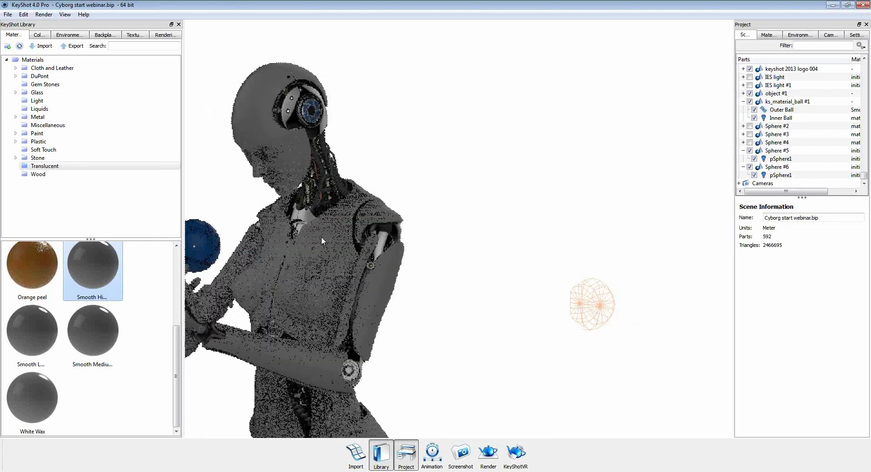
pyautogui.moveTo(322, 236); pyautogui.dragTo(572, 244)
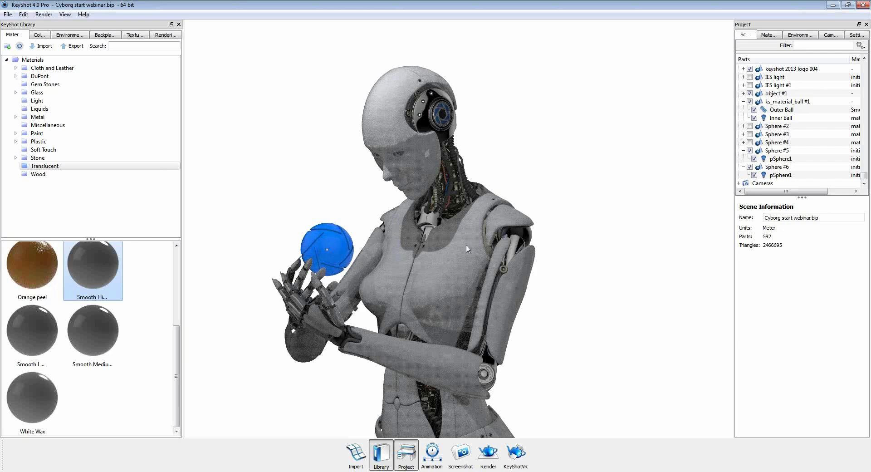
pyautogui.scroll(-2, 466, 245)
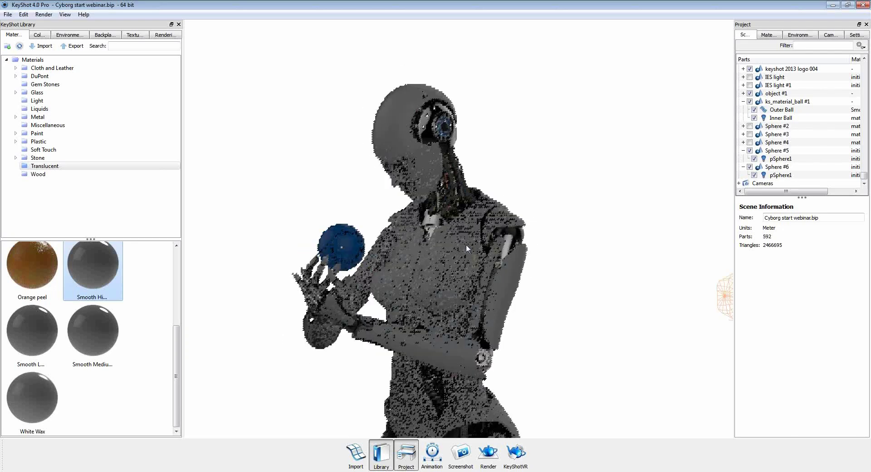
# Raise the multiplier of the side IES light Sphere #6 to 10 in its material.
pyautogui.click(780, 167)
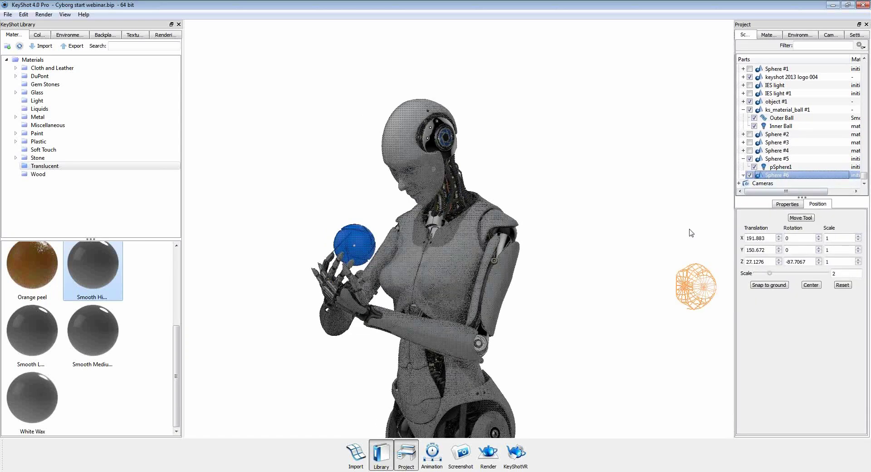
pyautogui.rightClick(785, 176)
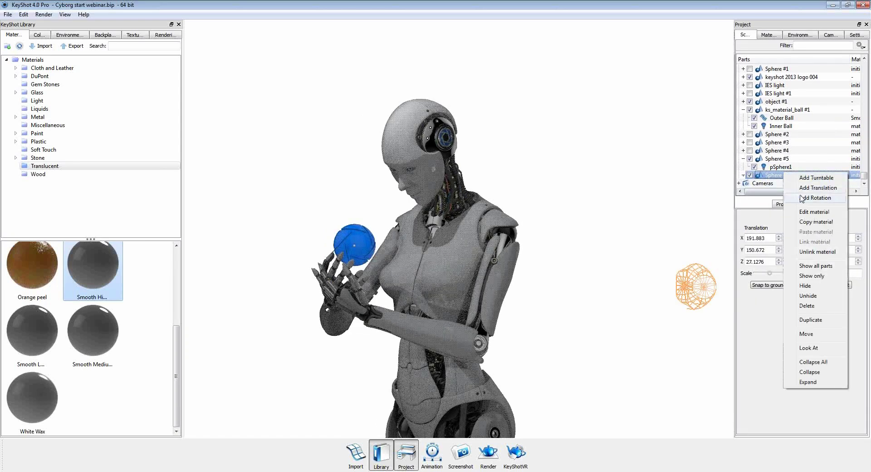
pyautogui.click(790, 204)
pyautogui.moveTo(845, 142); pyautogui.dragTo(866, 143)
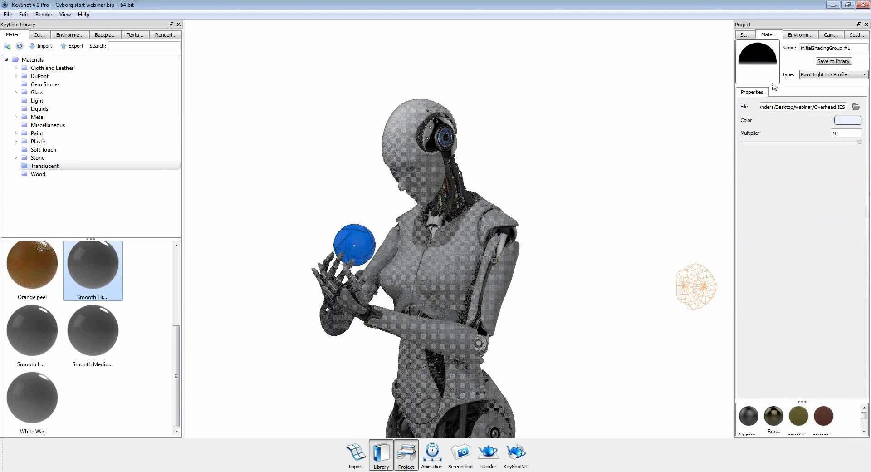
# Edit the material of the overhead IES light Sphere #5 and set its multiplier to 10.
pyautogui.click(745, 35)
pyautogui.click(788, 159)
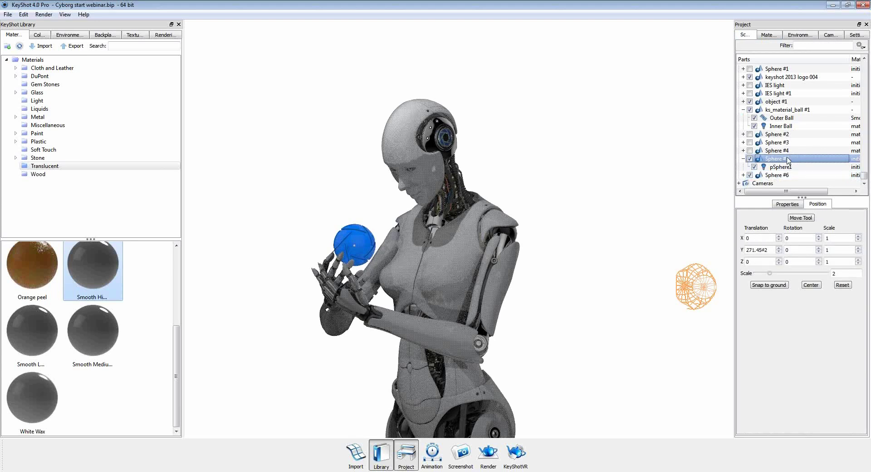
pyautogui.rightClick(788, 159)
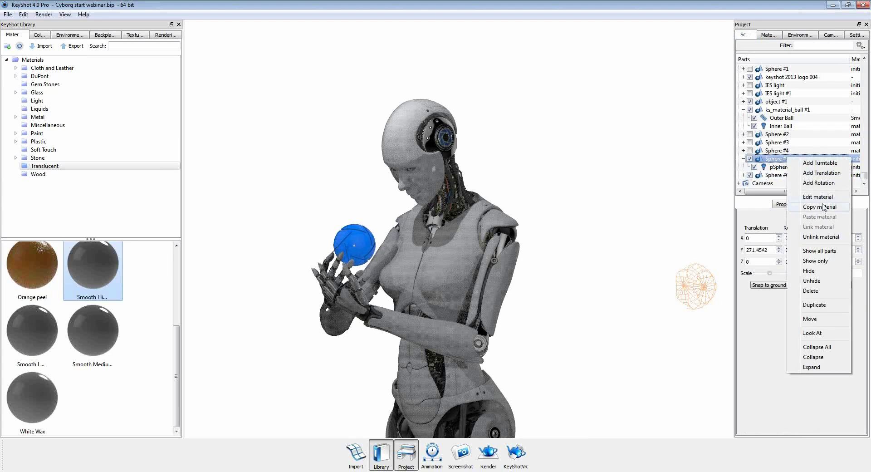
pyautogui.click(819, 197)
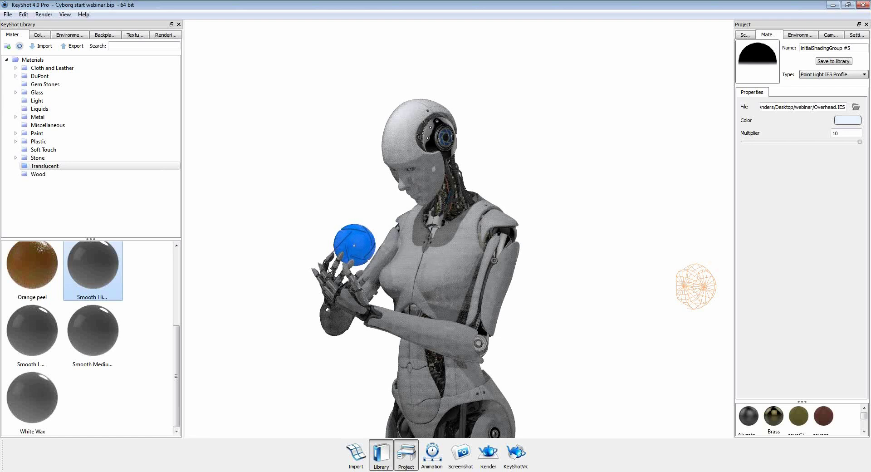
# Set the power of the Inner Ball's diffuse point light to 5000 Watt in its material.
pyautogui.click(745, 34)
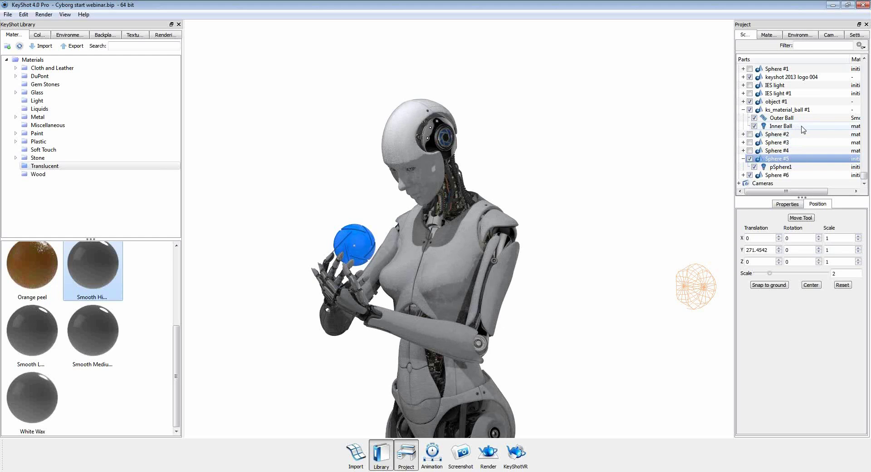
pyautogui.rightClick(802, 127)
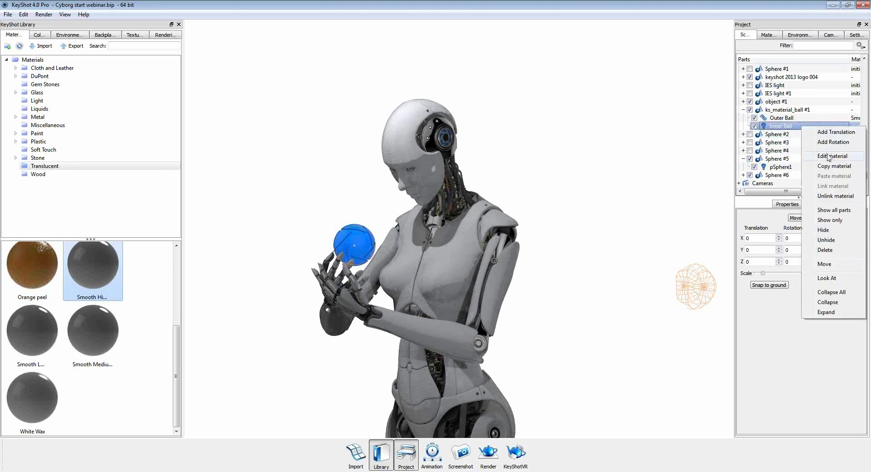
pyautogui.click(829, 157)
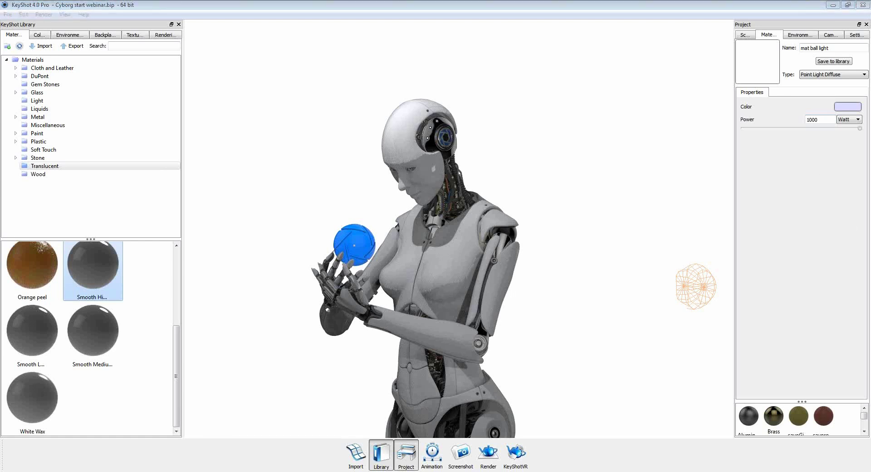
pyautogui.doubleClick(817, 120)
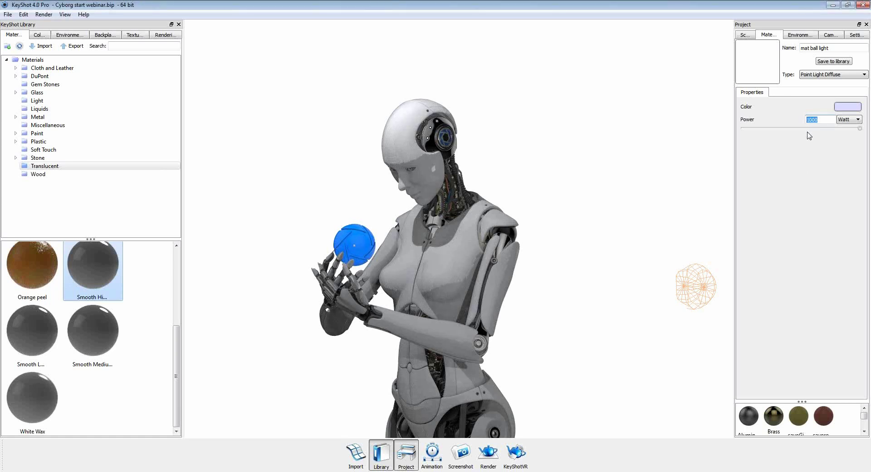
pyautogui.write('500')
pyautogui.press('Tab')
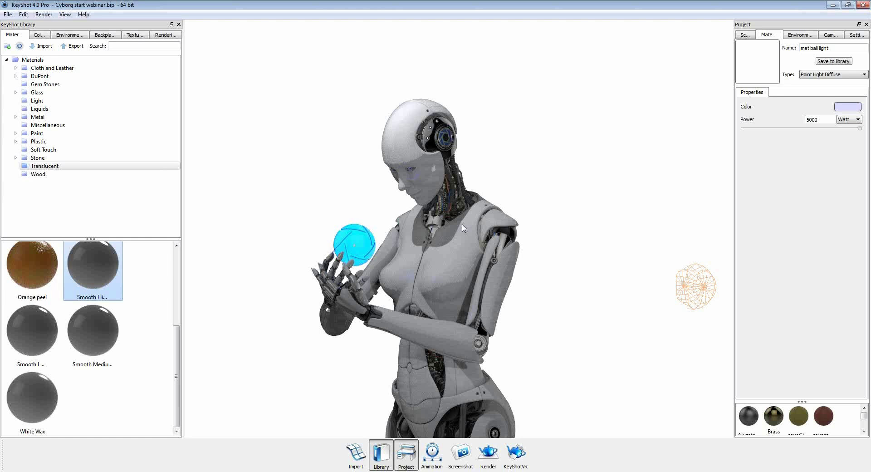
# Duplicate the side IES light group Sphere #6.
pyautogui.click(745, 35)
pyautogui.click(780, 175)
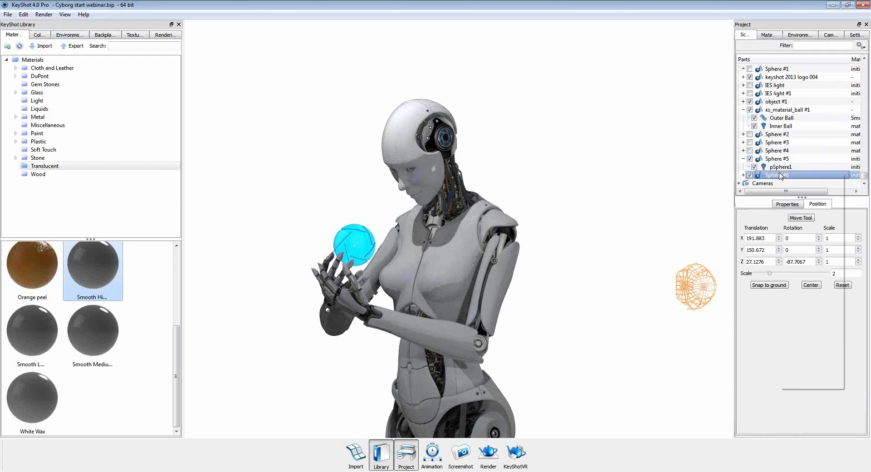
pyautogui.rightClick(780, 176)
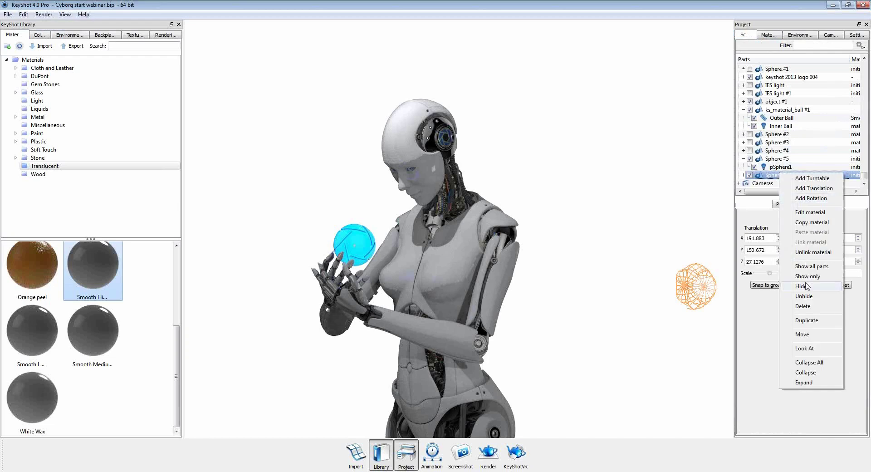
pyautogui.click(807, 320)
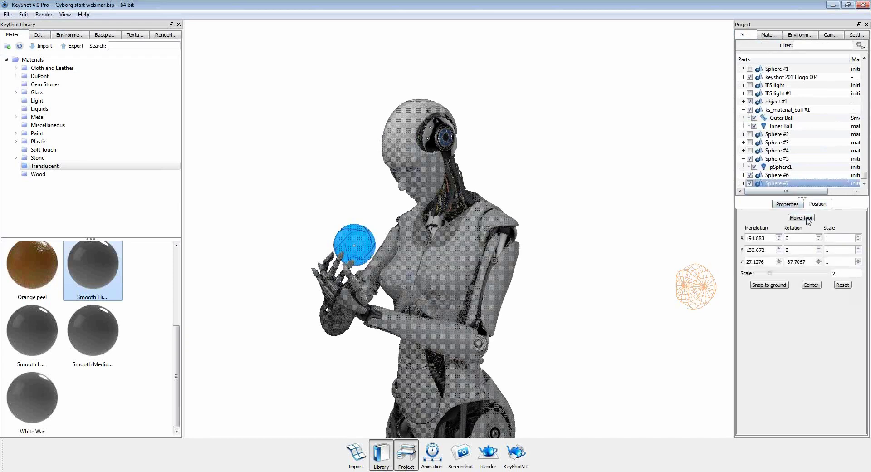
# Move the new copy of the side light in front of the cyborg's torso, to about X 84.4 and Y 163.4.
pyautogui.click(802, 218)
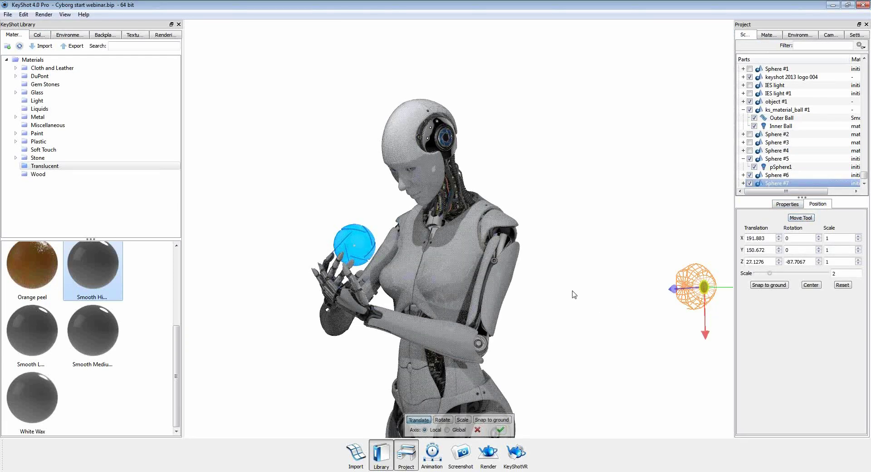
pyautogui.moveTo(581, 298); pyautogui.dragTo(630, 319)
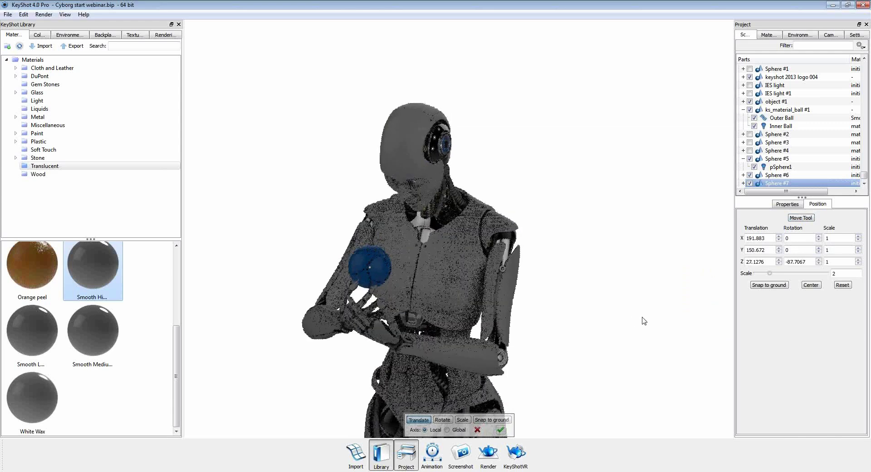
pyautogui.scroll(-5, 456, 415)
pyautogui.moveTo(652, 298); pyautogui.dragTo(454, 264)
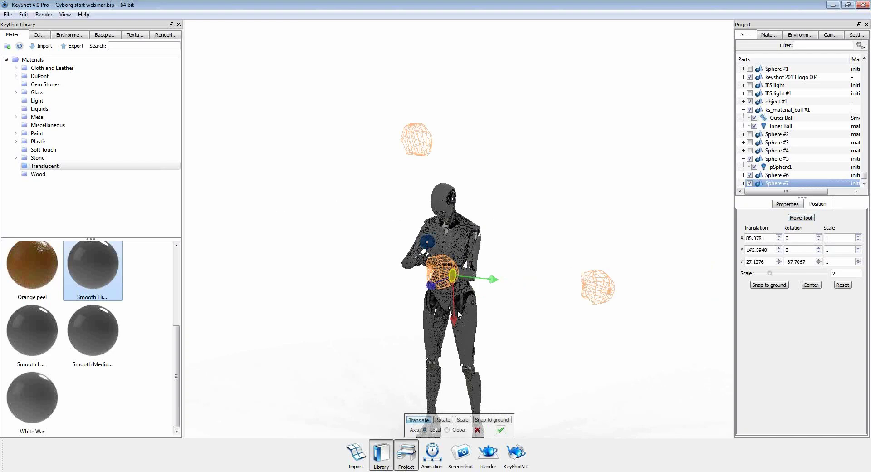
pyautogui.moveTo(454, 303); pyautogui.dragTo(455, 289)
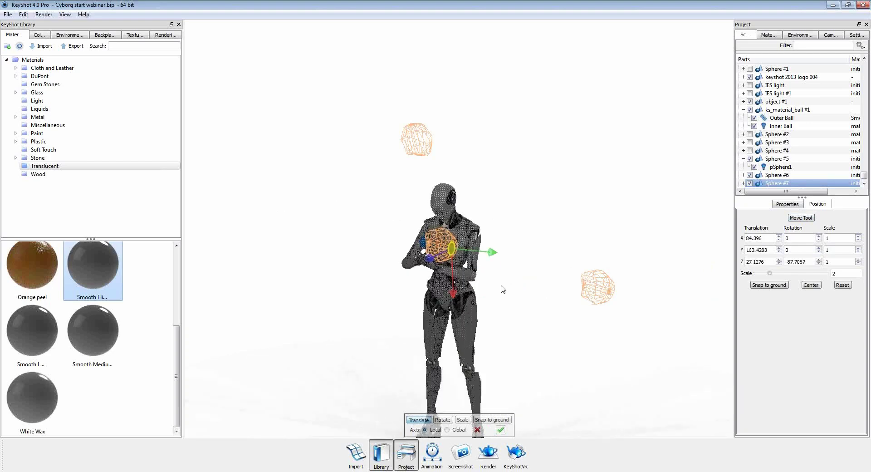
# Move the duplicated light Sphere #7 toward the cyborg's left chest, to about X 53.7, Y 148.1 and Z -43.2.
pyautogui.scroll(-1, 501, 289)
pyautogui.scroll(7, 445, 262)
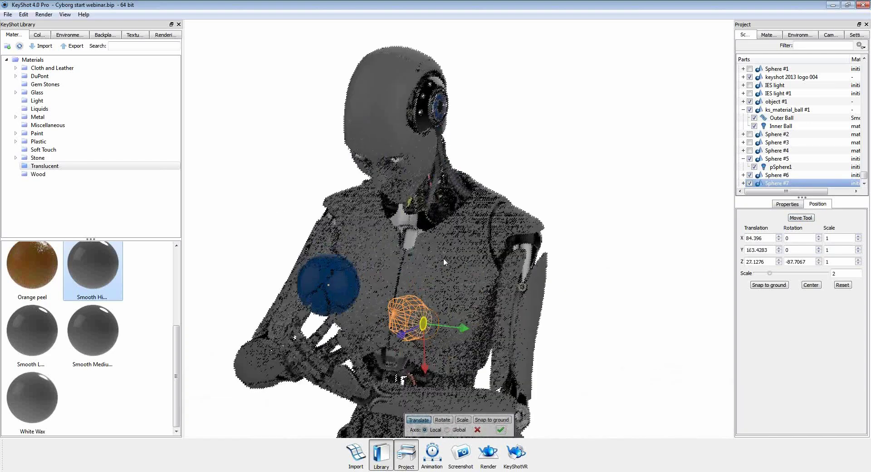
pyautogui.moveTo(439, 332); pyautogui.dragTo(470, 312)
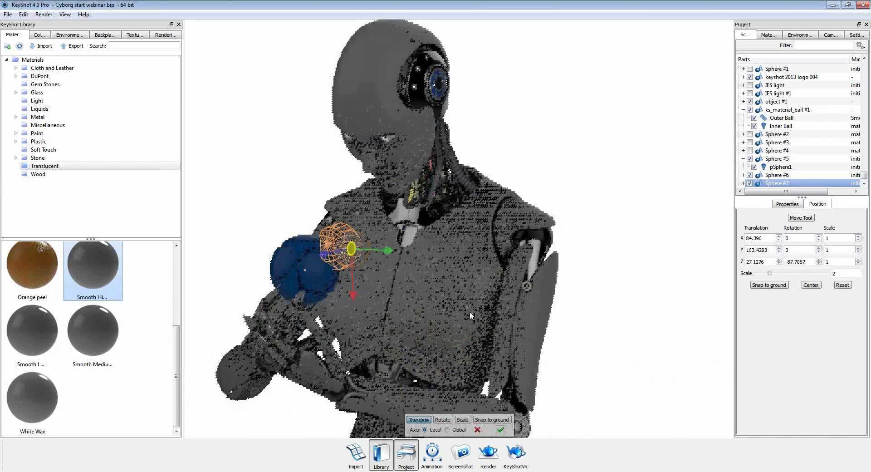
pyautogui.moveTo(325, 254); pyautogui.dragTo(445, 221)
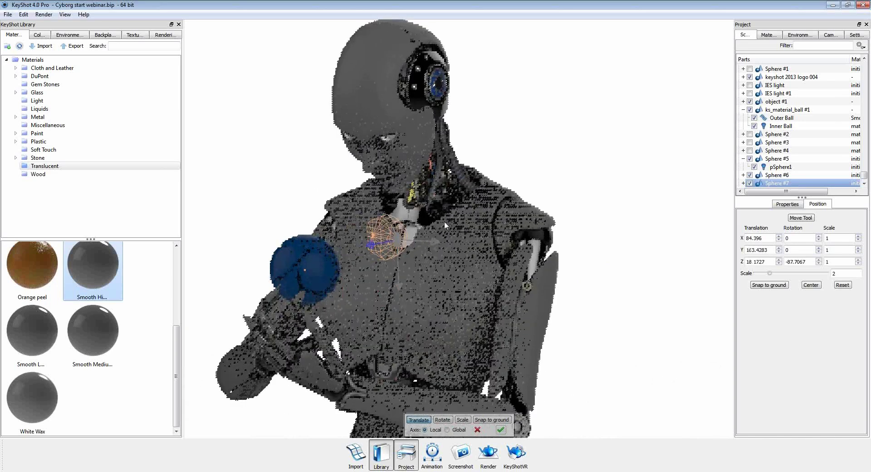
pyautogui.moveTo(419, 279); pyautogui.dragTo(483, 275)
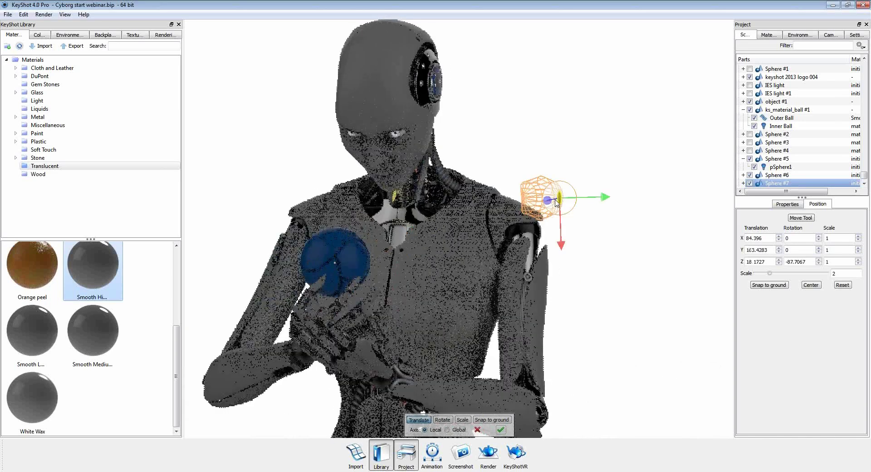
pyautogui.moveTo(609, 202); pyautogui.dragTo(413, 302)
pyautogui.scroll(-5, 413, 303)
pyautogui.moveTo(296, 234); pyautogui.dragTo(411, 238)
pyautogui.moveTo(508, 281); pyautogui.dragTo(585, 287)
pyautogui.moveTo(469, 279); pyautogui.dragTo(468, 303)
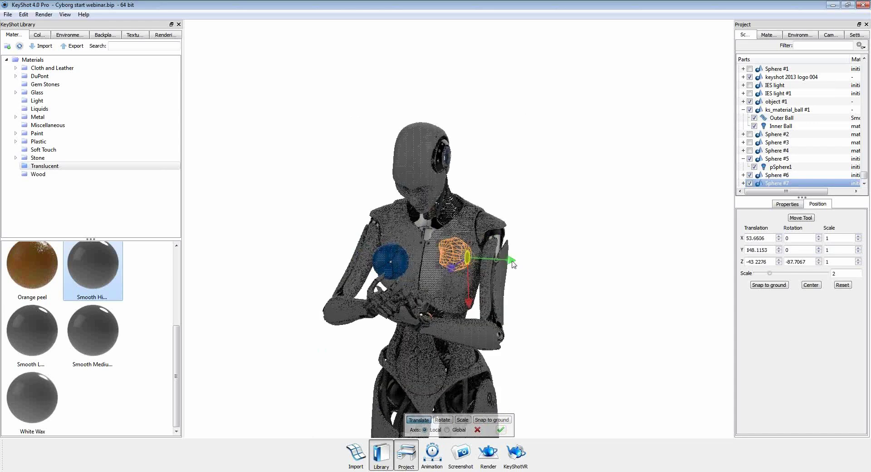
# Fine-tune the position of Sphere #7 at the chest to about X 49.2, Y 146.3 and Z -44.5, and apply the move.
pyautogui.moveTo(510, 260); pyautogui.dragTo(509, 261)
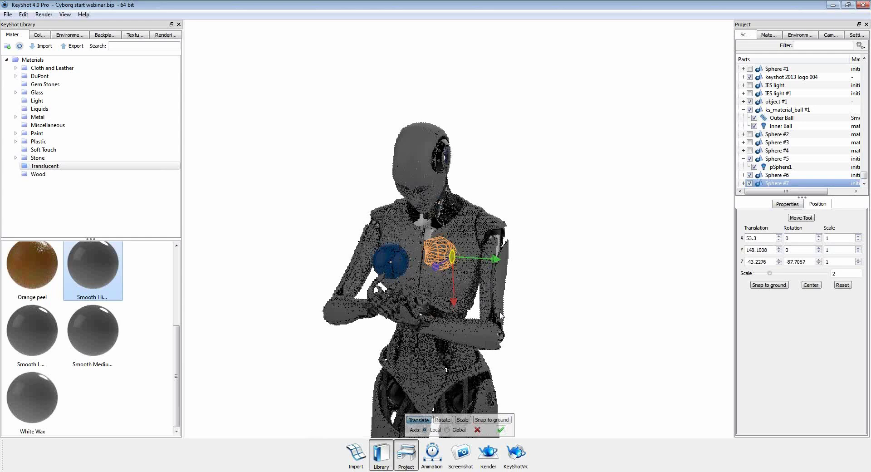
pyautogui.moveTo(457, 334); pyautogui.dragTo(410, 337)
pyautogui.moveTo(455, 308); pyautogui.dragTo(454, 327)
pyautogui.scroll(3, 476, 315)
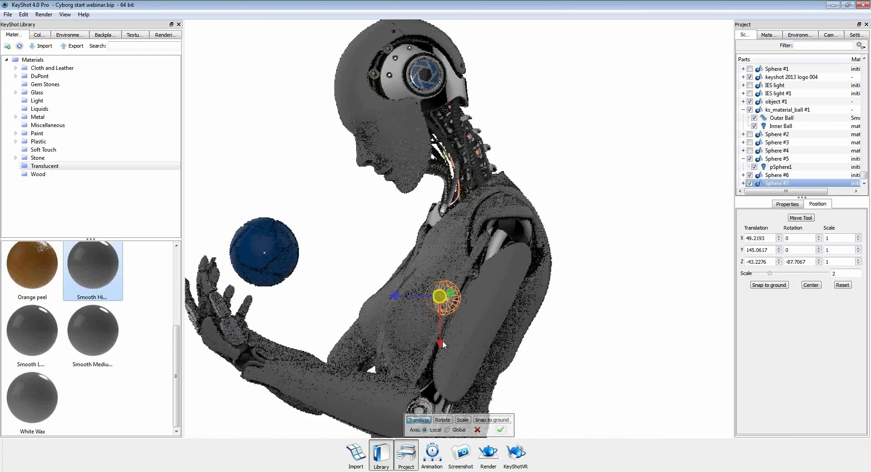
pyautogui.moveTo(442, 336); pyautogui.dragTo(441, 327)
pyautogui.moveTo(396, 287); pyautogui.dragTo(406, 292)
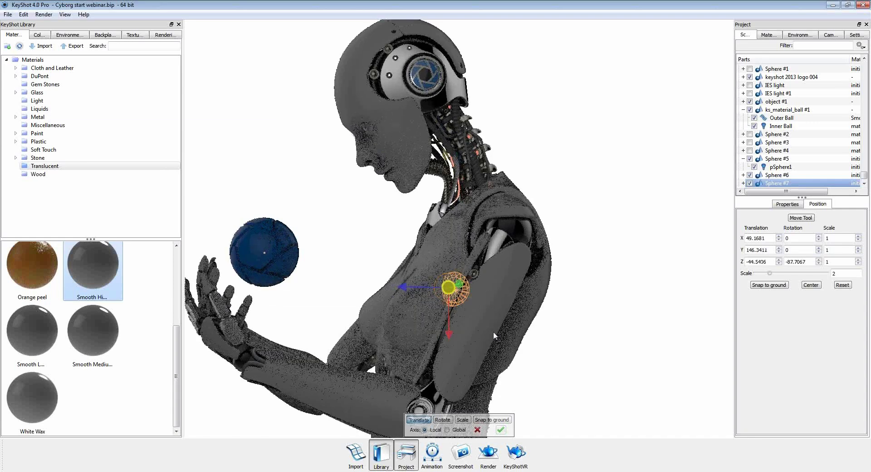
pyautogui.moveTo(494, 331); pyautogui.dragTo(534, 337)
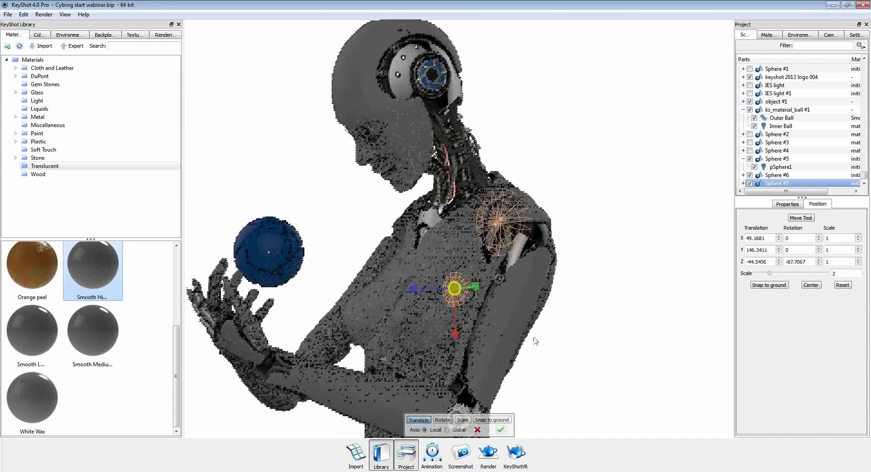
pyautogui.click(501, 430)
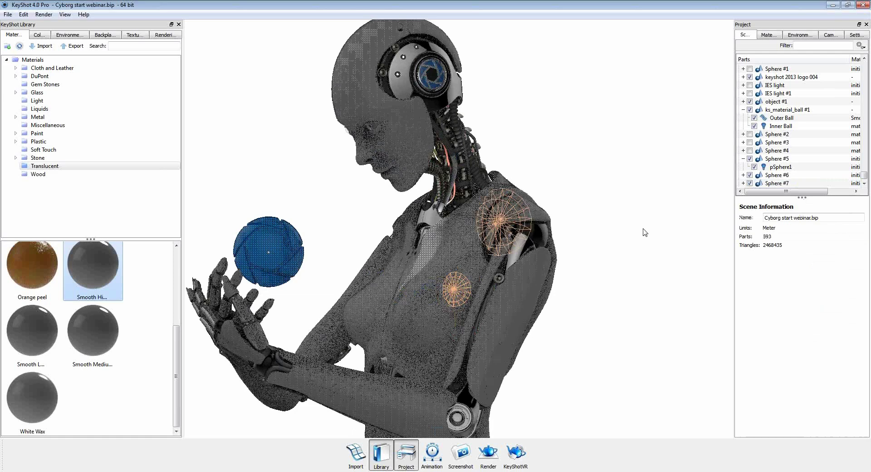
# Edit the material of Sphere #7 and load DefinedSpot.ies as its IES profile.
pyautogui.click(785, 184)
pyautogui.rightClick(786, 184)
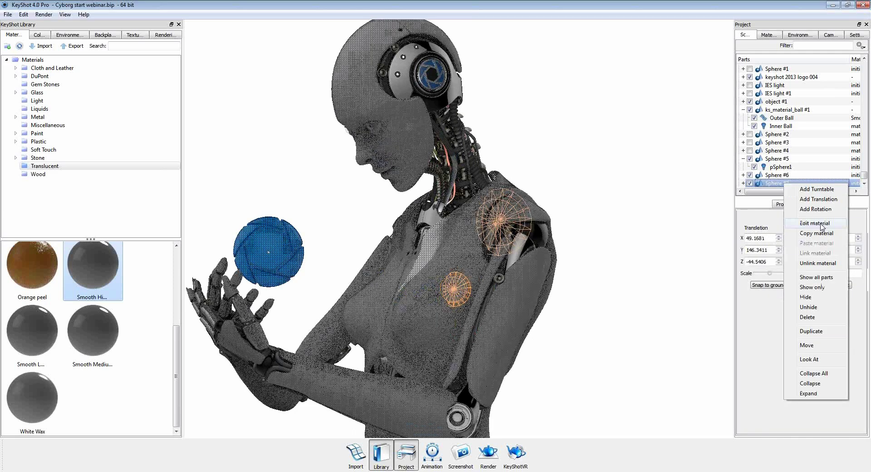
pyautogui.click(823, 227)
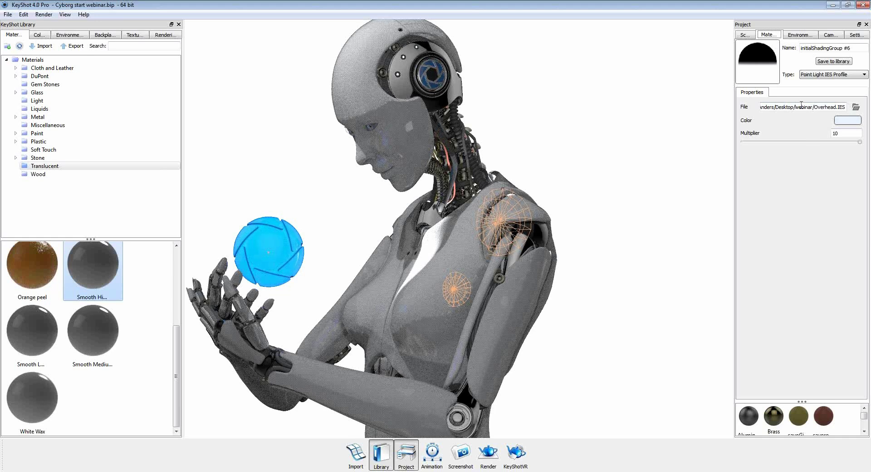
pyautogui.click(856, 107)
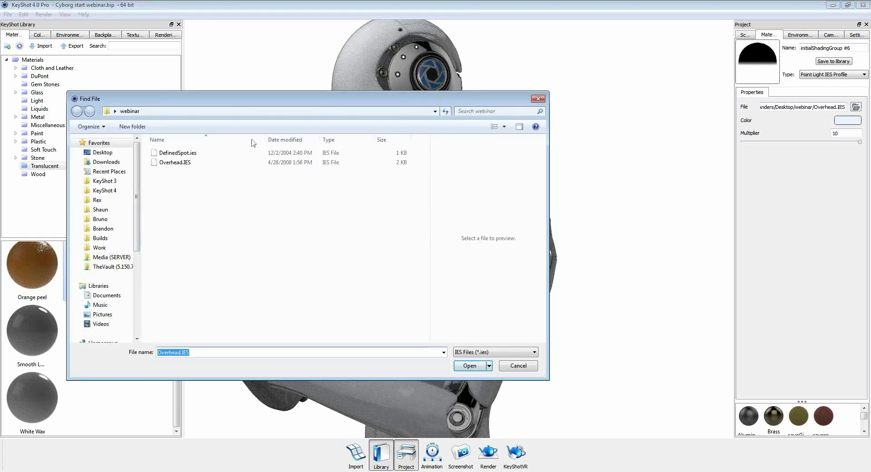
pyautogui.click(189, 154)
pyautogui.click(462, 366)
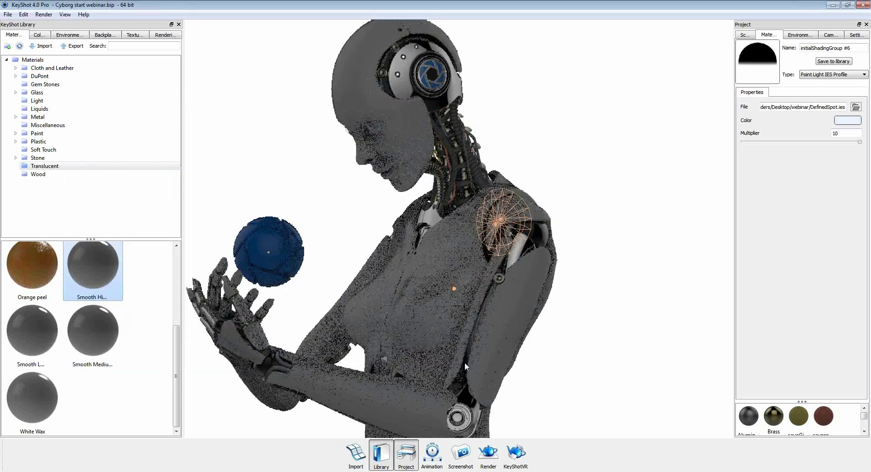
# Swing the Sphere #7 spotlight horizontally around its own axis to an X rotation of about -130.6.
pyautogui.moveTo(510, 351); pyautogui.dragTo(585, 358)
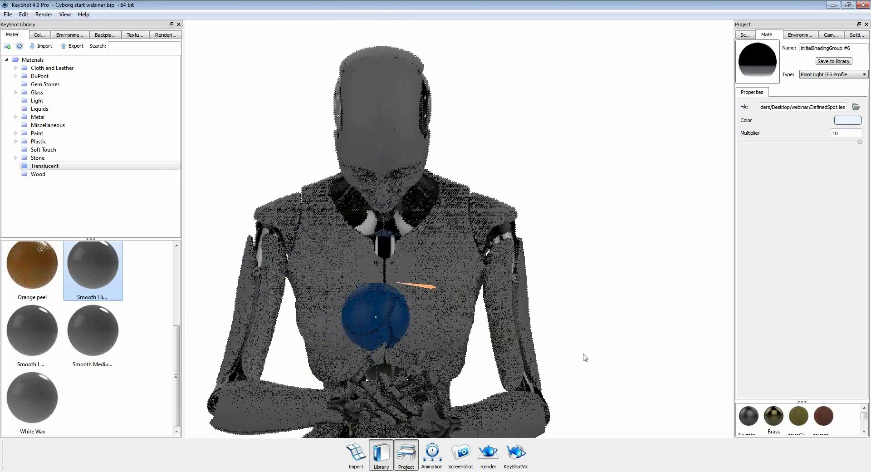
pyautogui.scroll(2, 578, 357)
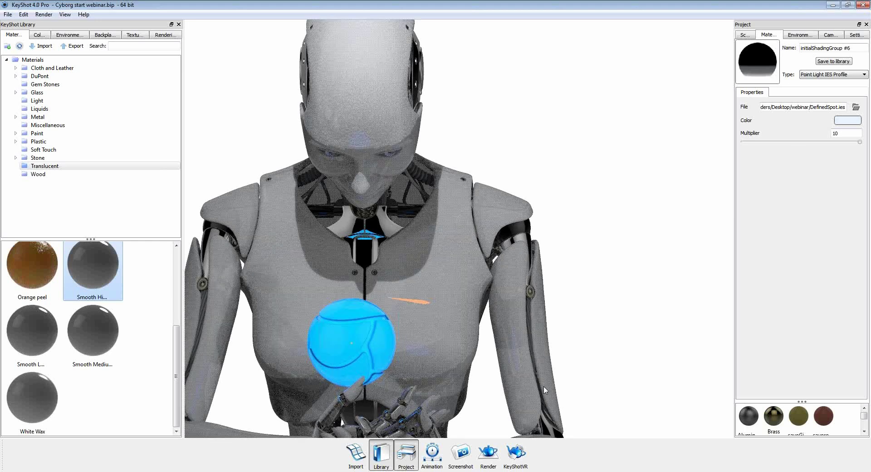
pyautogui.click(746, 34)
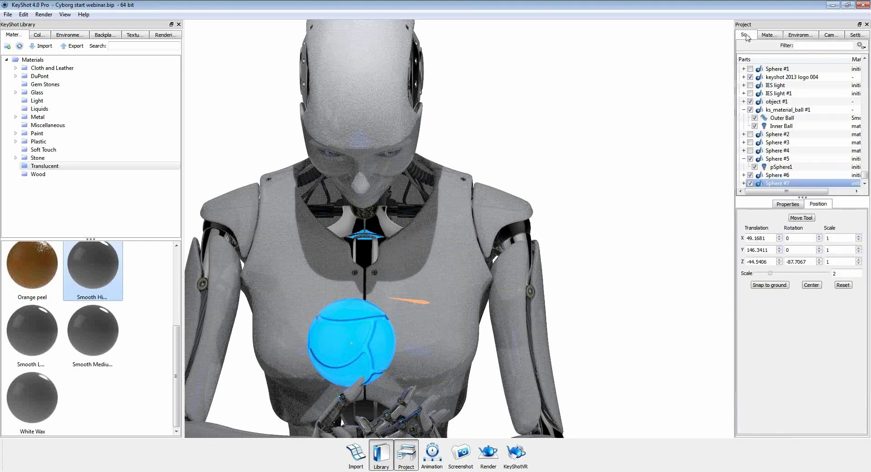
pyautogui.click(801, 218)
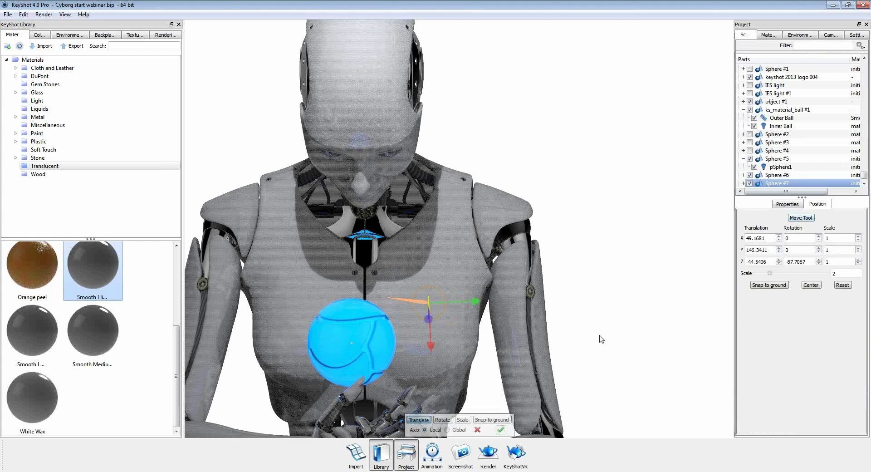
pyautogui.moveTo(541, 337); pyautogui.dragTo(458, 399)
pyautogui.click(443, 421)
pyautogui.moveTo(535, 372); pyautogui.dragTo(404, 275)
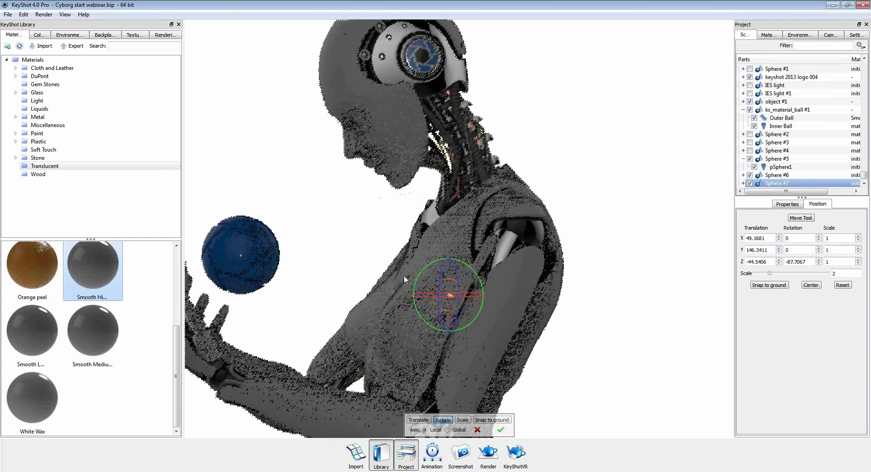
pyautogui.moveTo(394, 347); pyautogui.dragTo(432, 375)
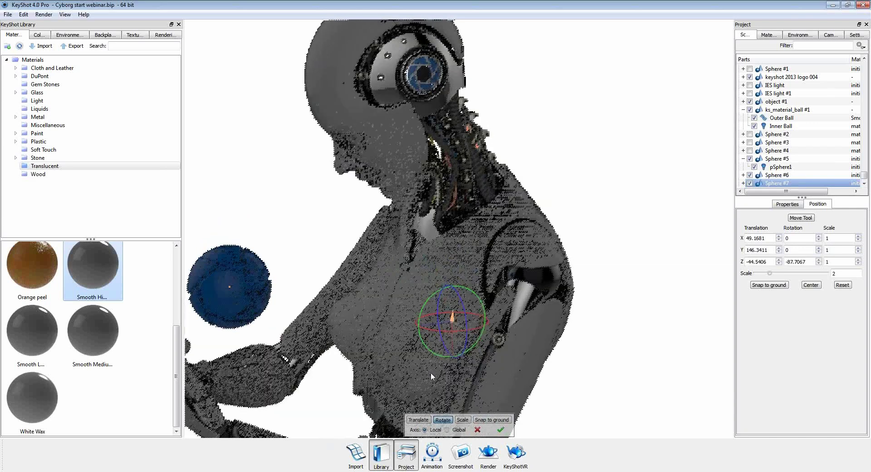
pyautogui.moveTo(435, 330); pyautogui.dragTo(482, 336)
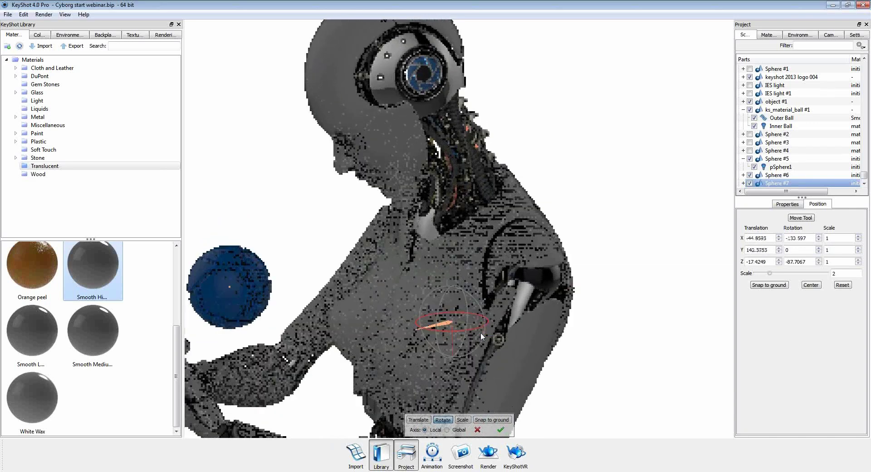
# Tilt the Sphere #7 spotlight to a rotation of about X -139.1, Y -30.6 and Z -57.2, and apply the change.
pyautogui.moveTo(557, 380); pyautogui.dragTo(481, 347)
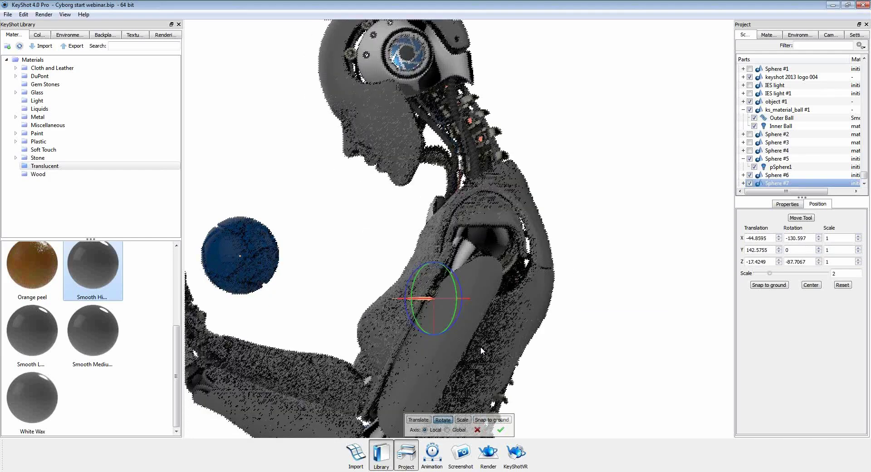
pyautogui.moveTo(407, 278); pyautogui.dragTo(424, 262)
pyautogui.moveTo(367, 328); pyautogui.dragTo(551, 378)
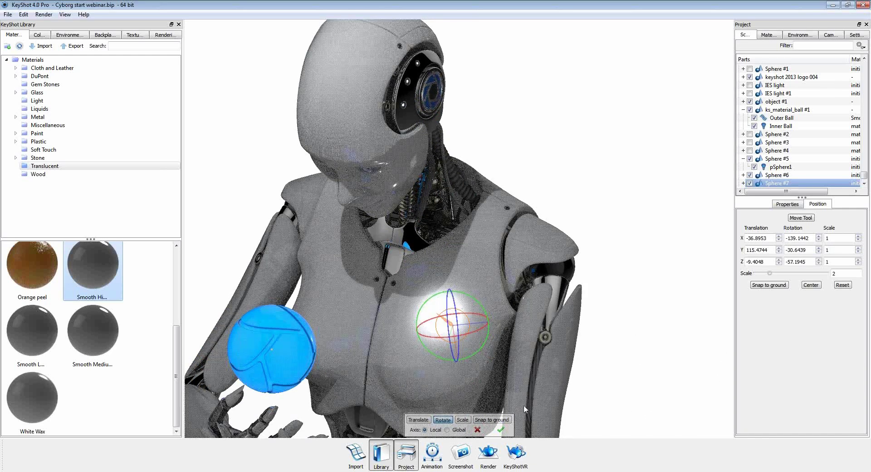
pyautogui.click(501, 430)
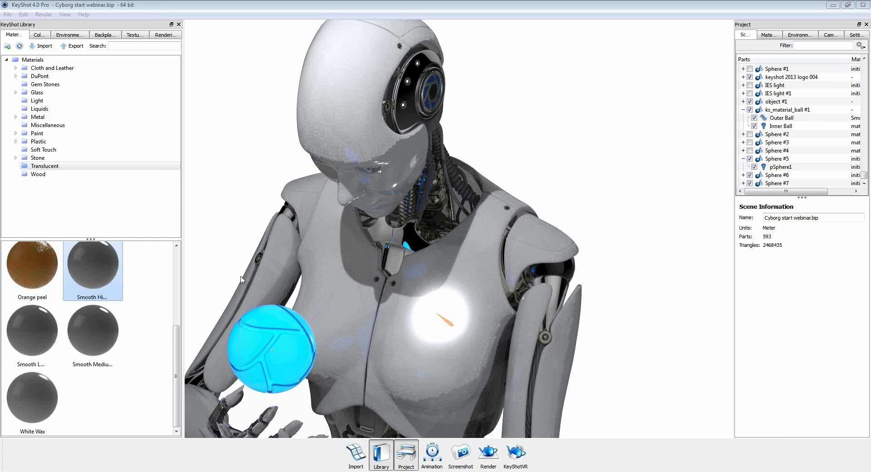
# Edit the material of Sphere #7 and change its light color to a saturated red.
pyautogui.moveTo(237, 263); pyautogui.dragTo(479, 303)
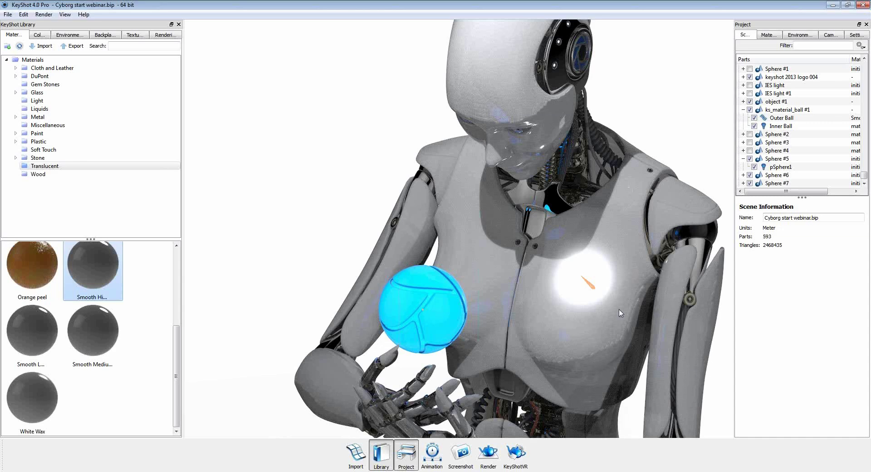
pyautogui.moveTo(613, 304); pyautogui.dragTo(517, 269)
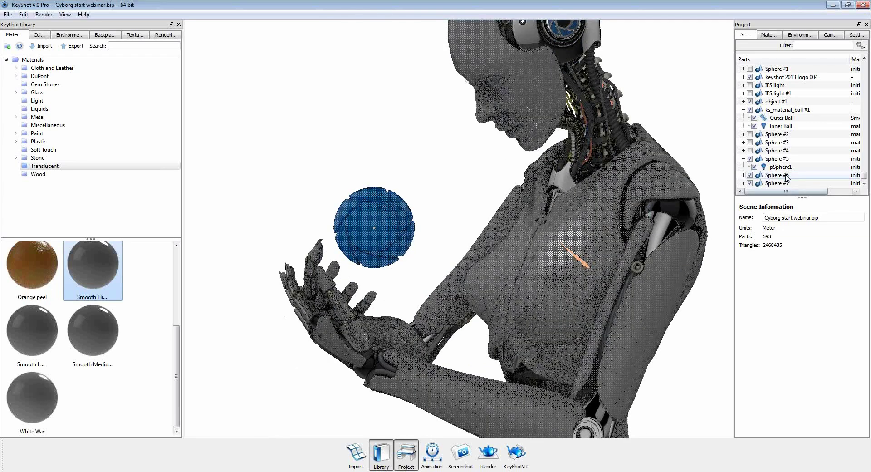
pyautogui.scroll(-1, 750, 65)
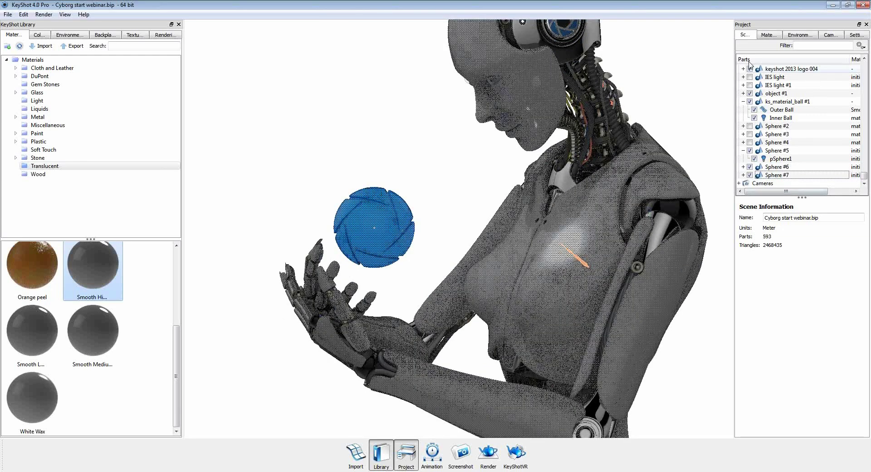
pyautogui.rightClick(782, 179)
pyautogui.click(801, 219)
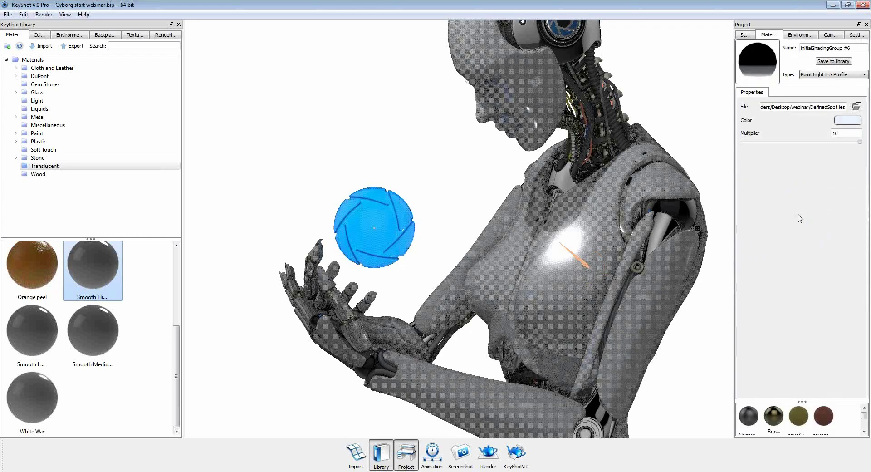
pyautogui.click(847, 120)
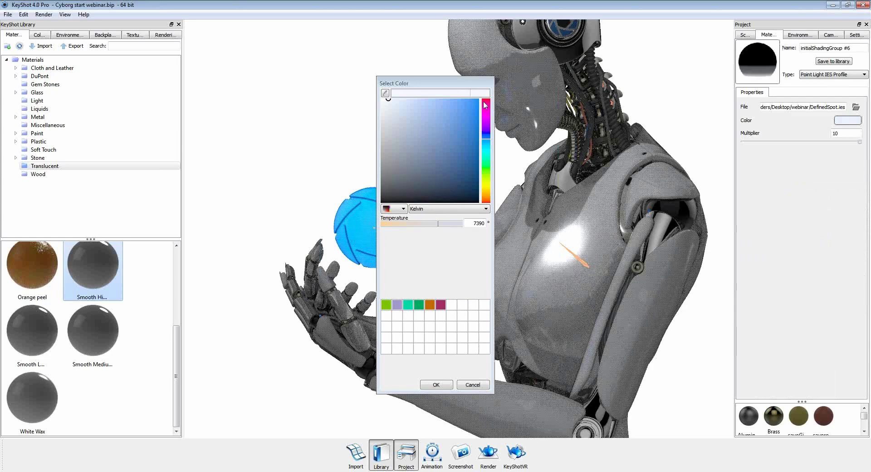
pyautogui.moveTo(484, 102); pyautogui.dragTo(485, 97)
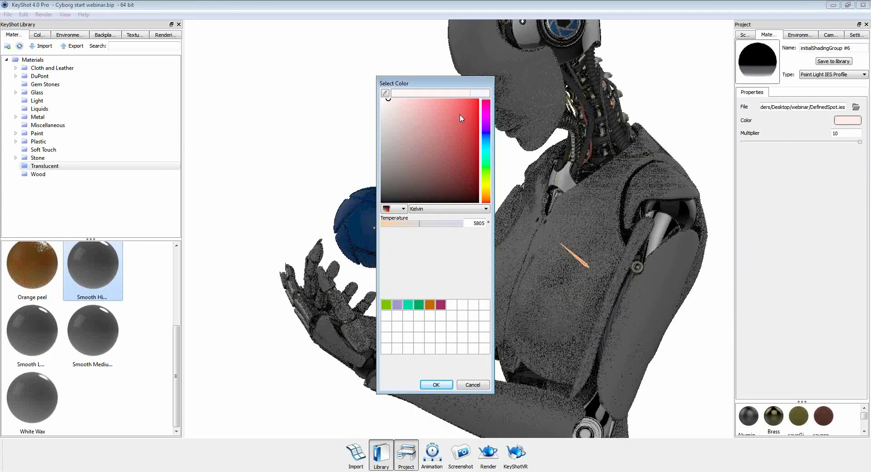
pyautogui.click(478, 98)
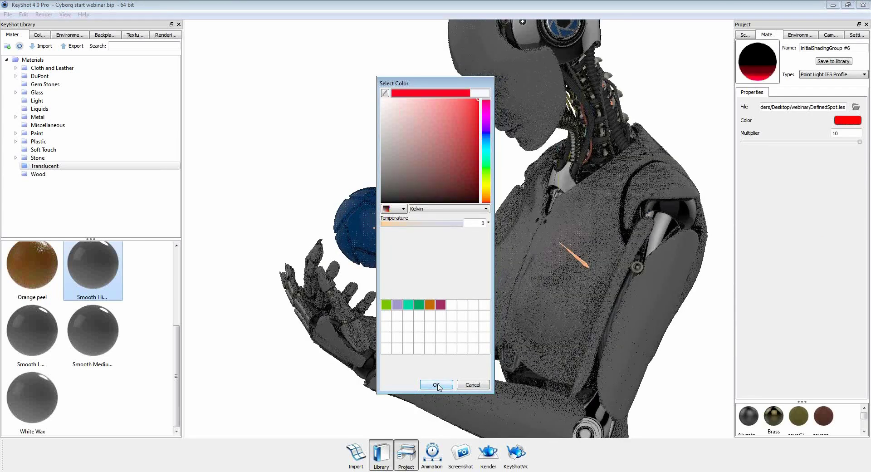
pyautogui.click(478, 115)
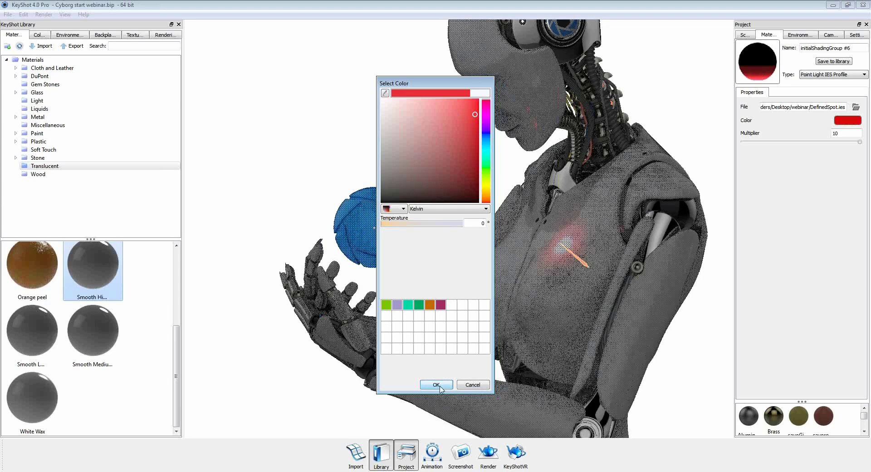
pyautogui.click(436, 385)
# Reduce the Sphere #7 spotlight's multiplier to 4.82 and darken its light color to a deep red.
pyautogui.moveTo(861, 142); pyautogui.dragTo(800, 143)
pyautogui.click(848, 120)
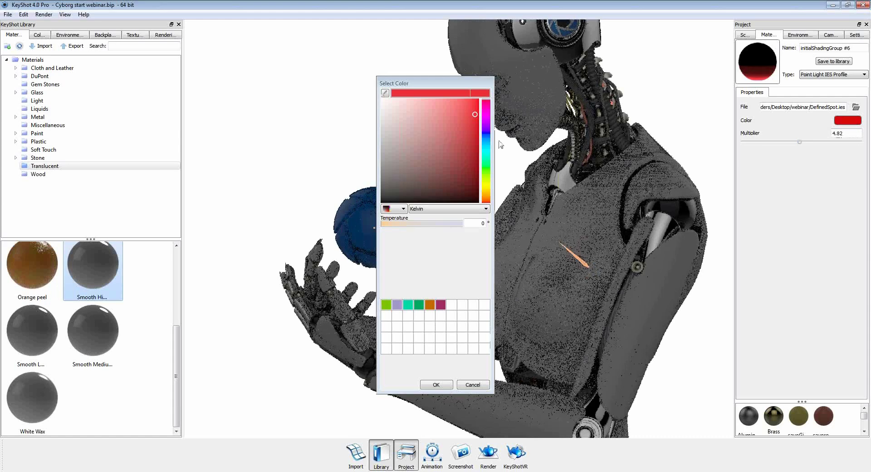
pyautogui.moveTo(474, 115); pyautogui.dragTo(476, 151)
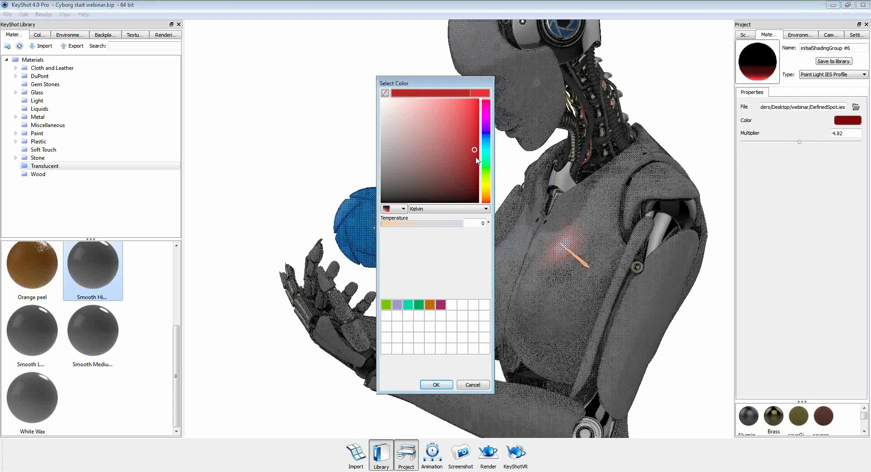
pyautogui.click(476, 158)
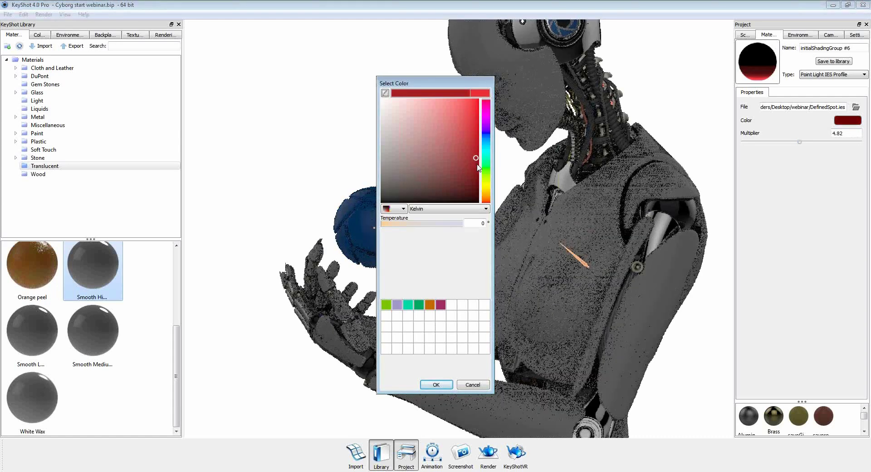
pyautogui.click(477, 165)
pyautogui.click(441, 384)
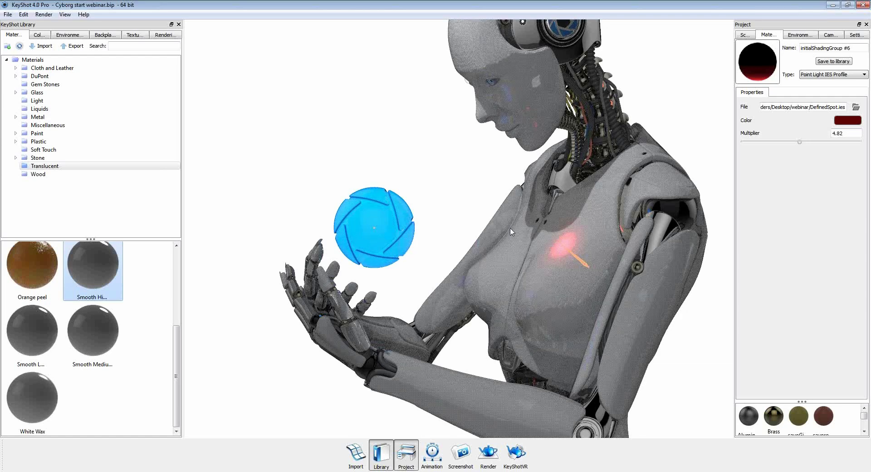
# Examine the red spotlight's glow on the cyborg's chest from several angles and distances.
pyautogui.moveTo(511, 232); pyautogui.dragTo(531, 231)
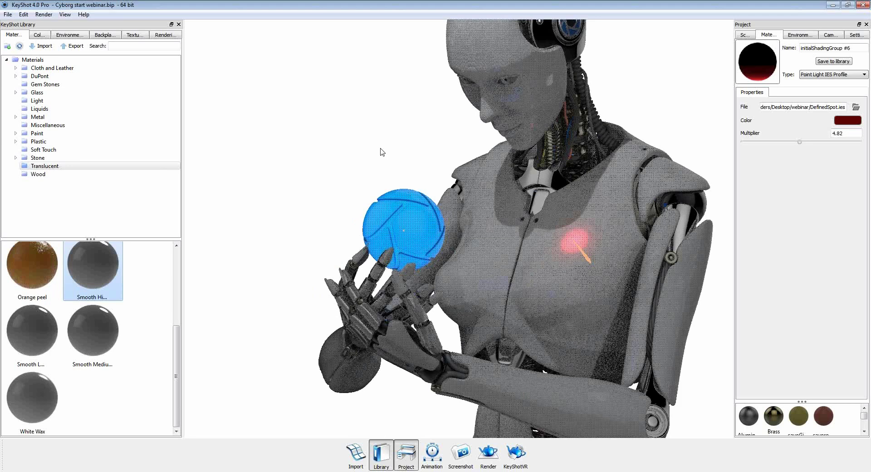
pyautogui.scroll(-5, 381, 151)
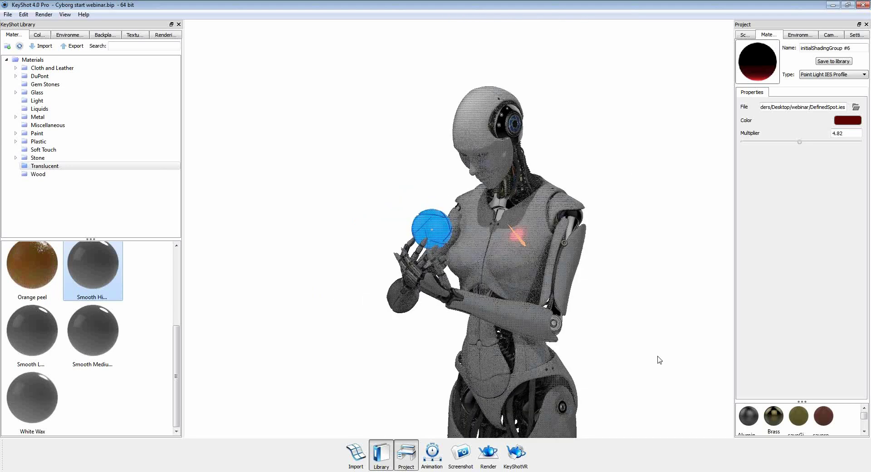
pyautogui.moveTo(618, 346); pyautogui.dragTo(593, 353)
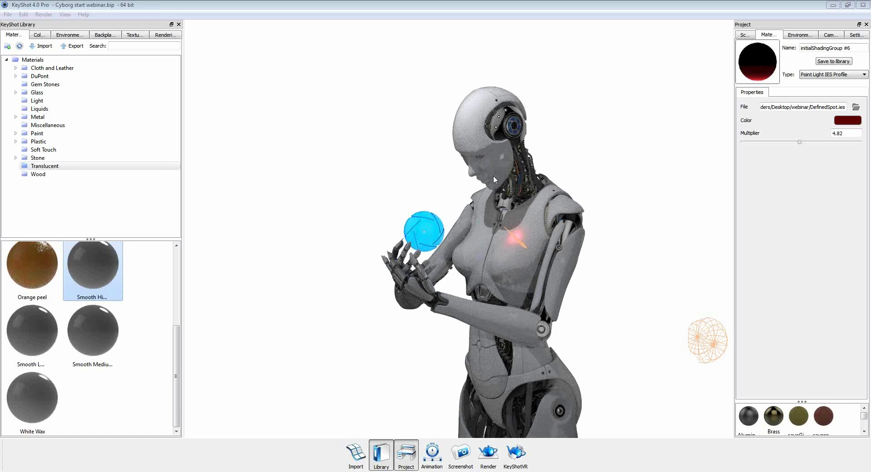
pyautogui.moveTo(623, 313); pyautogui.dragTo(447, 261)
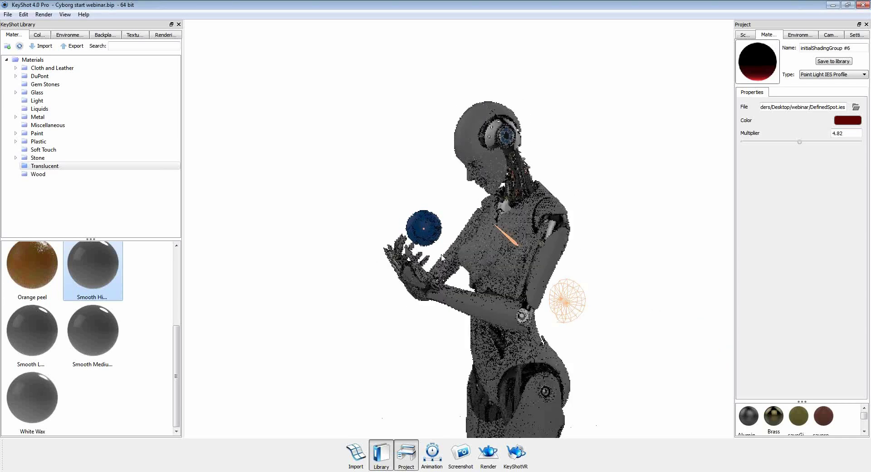
pyautogui.scroll(2, 446, 255)
pyautogui.scroll(2, 446, 251)
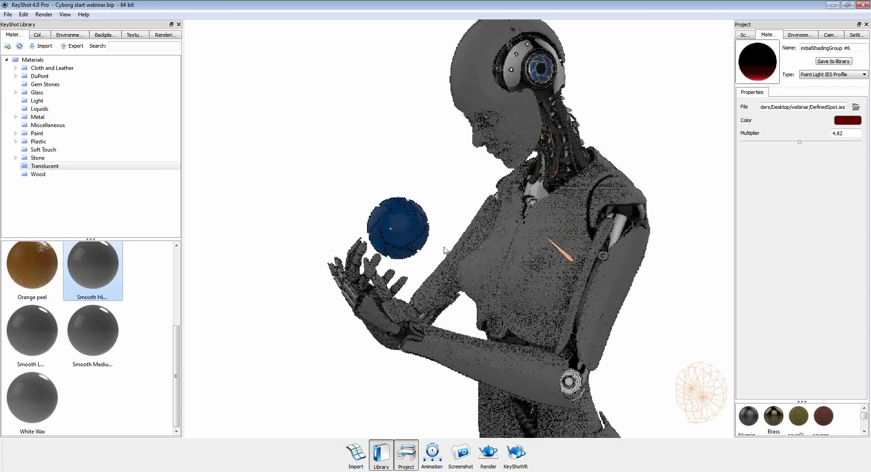
pyautogui.scroll(2, 447, 250)
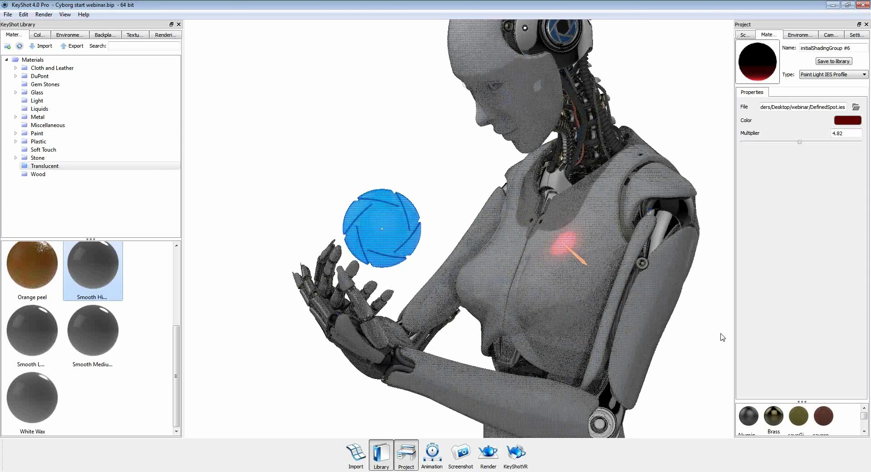
# Duplicate the Sphere #7 spotlight in the scene and select the copy, Sphere #8.
pyautogui.click(745, 35)
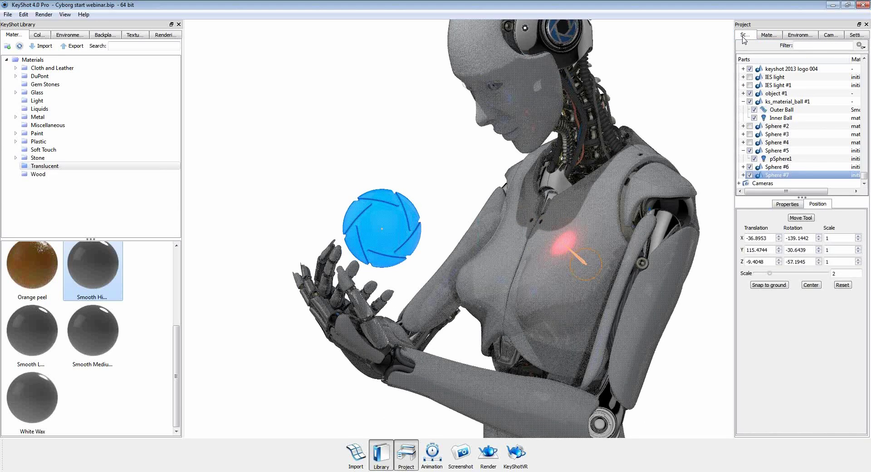
pyautogui.rightClick(776, 175)
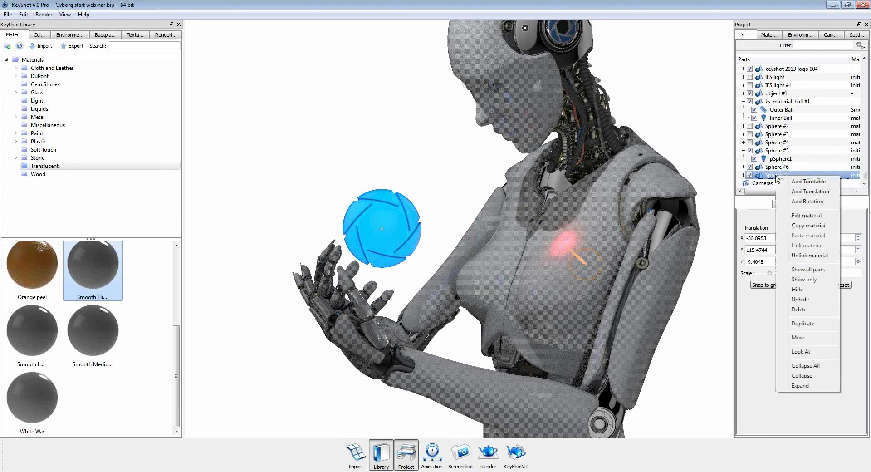
pyautogui.click(811, 326)
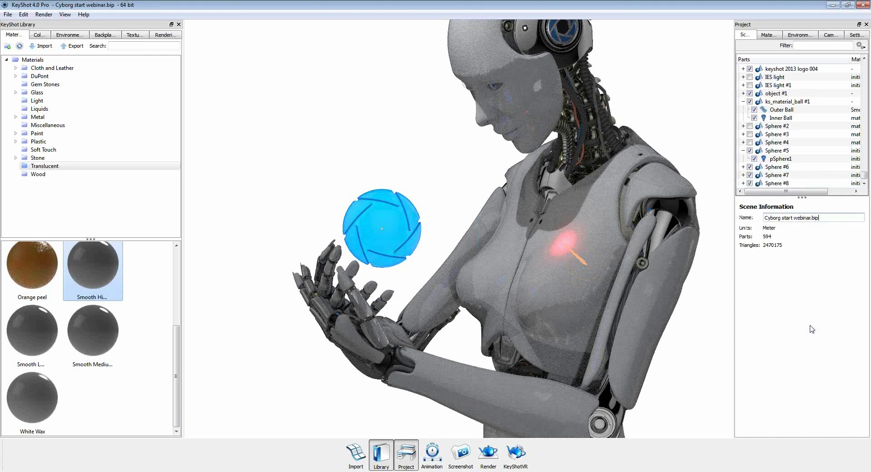
pyautogui.click(777, 184)
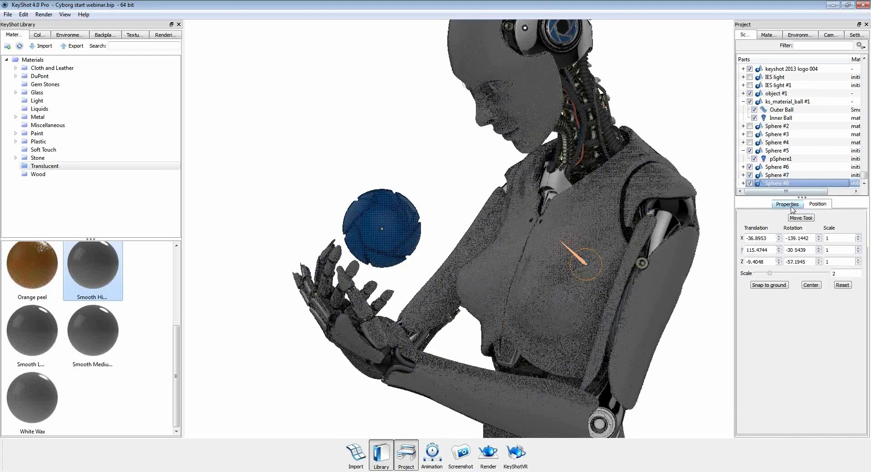
# Move Sphere #8 in front of the upper chest to about X -43.5, Y 128.0 and Z 6.2, and apply the change.
pyautogui.click(800, 218)
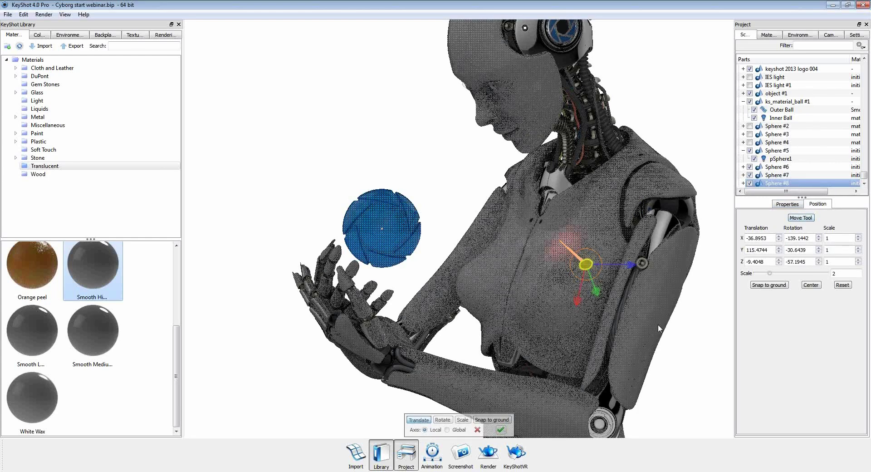
pyautogui.moveTo(626, 336); pyautogui.dragTo(511, 245)
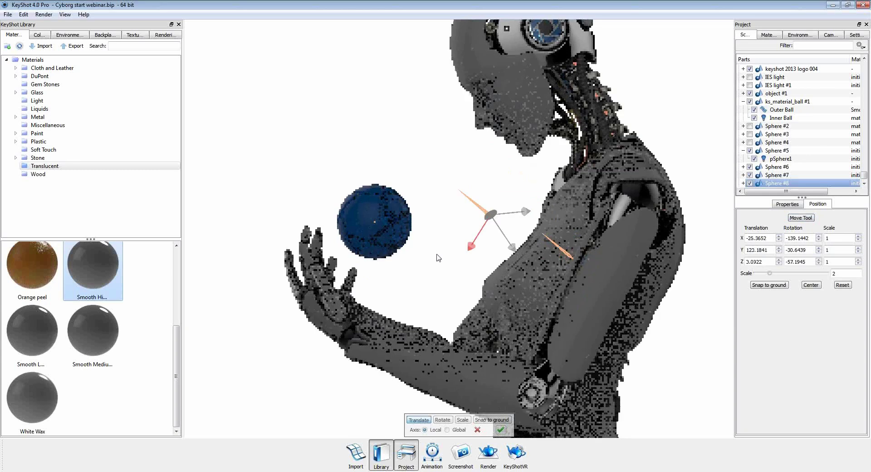
pyautogui.moveTo(477, 237); pyautogui.dragTo(587, 298)
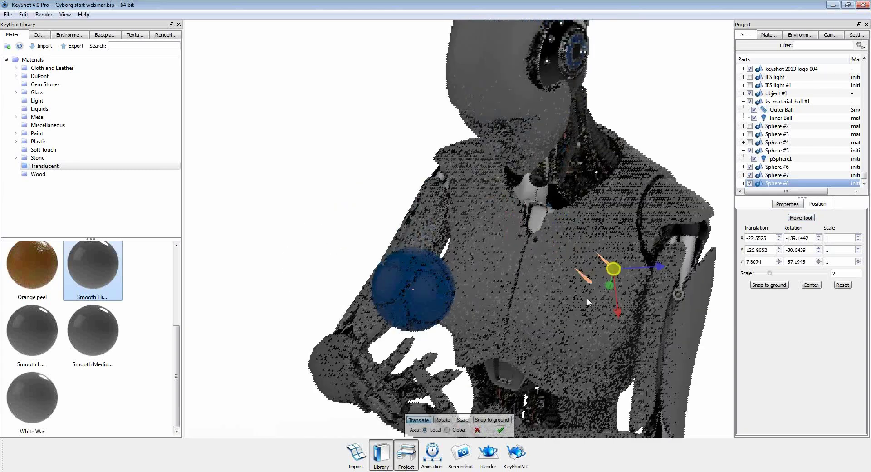
pyautogui.moveTo(662, 268); pyautogui.dragTo(611, 278)
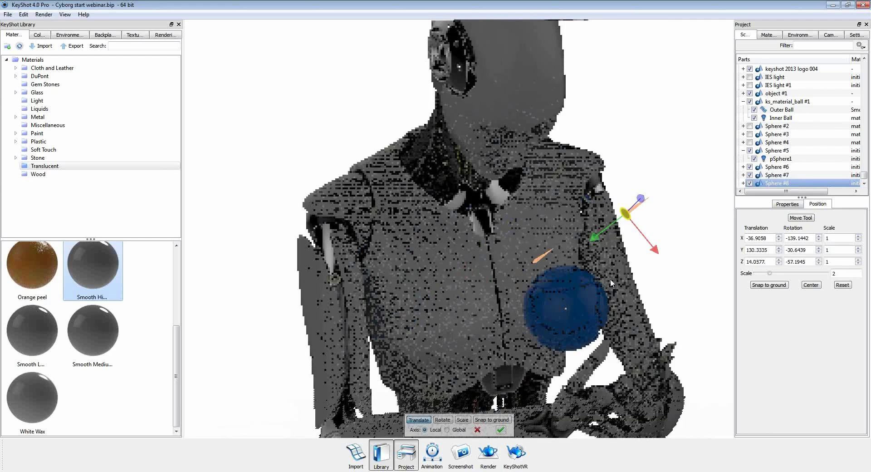
pyautogui.moveTo(599, 236); pyautogui.dragTo(570, 257)
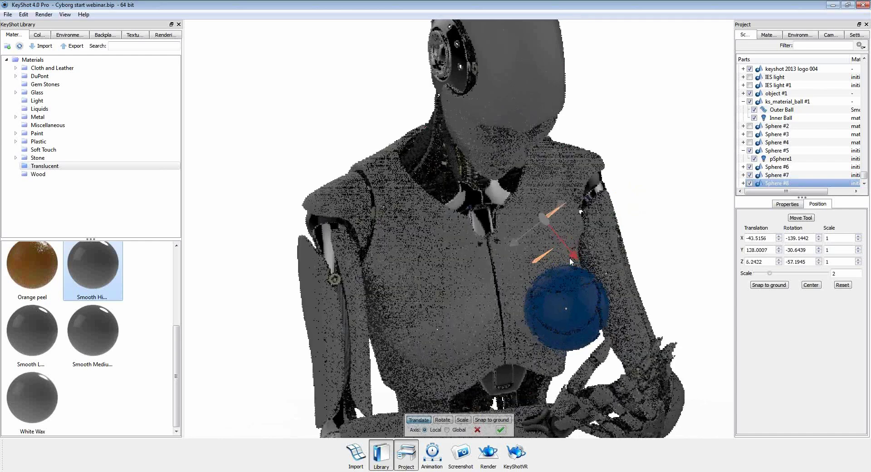
pyautogui.click(501, 430)
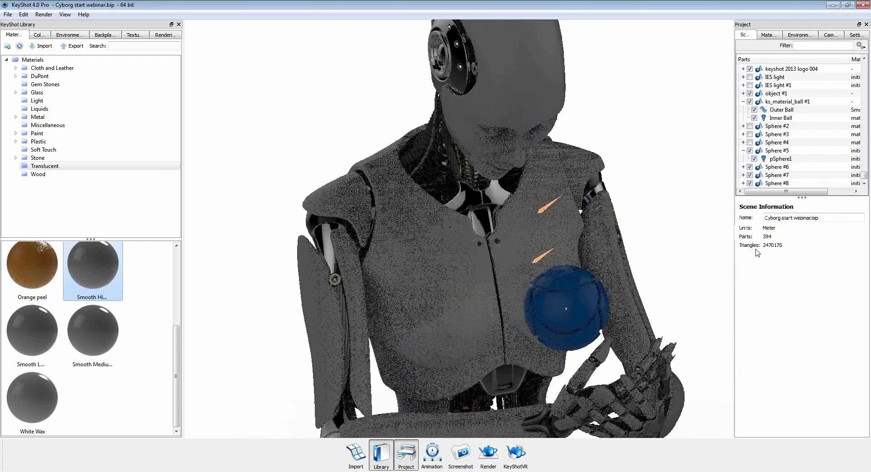
# Edit the material of Sphere #8 and change its type to Point Light Diffuse.
pyautogui.click(786, 182)
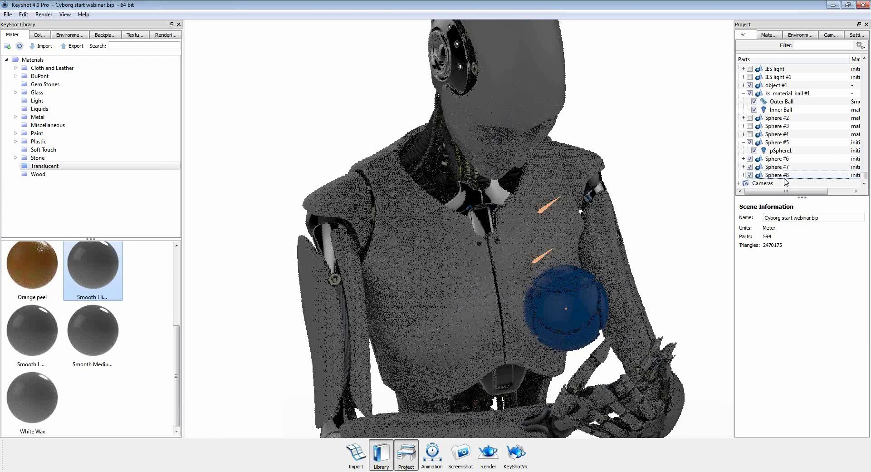
pyautogui.rightClick(781, 176)
pyautogui.click(811, 214)
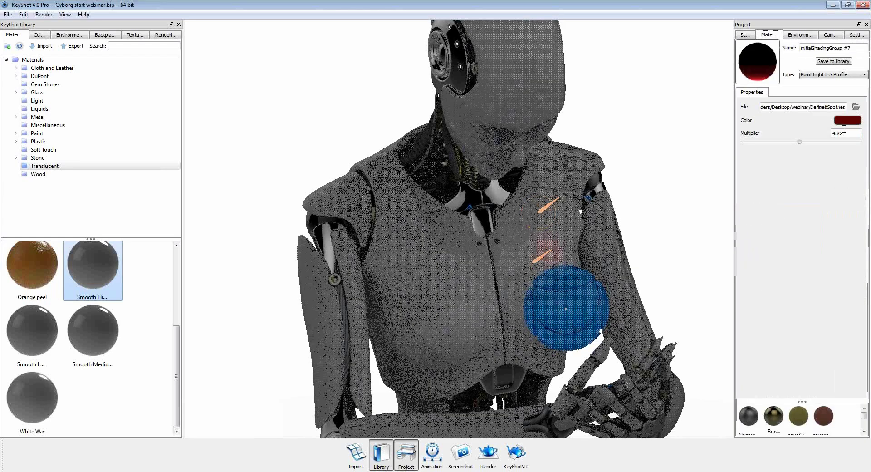
pyautogui.click(838, 75)
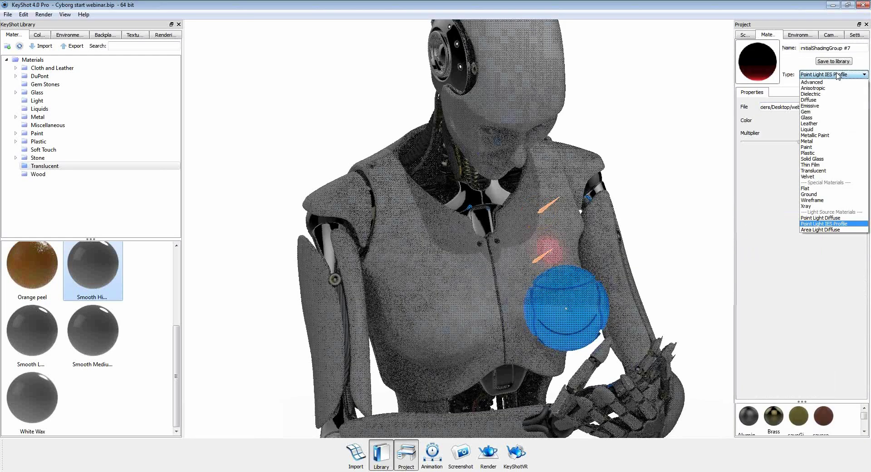
pyautogui.click(840, 219)
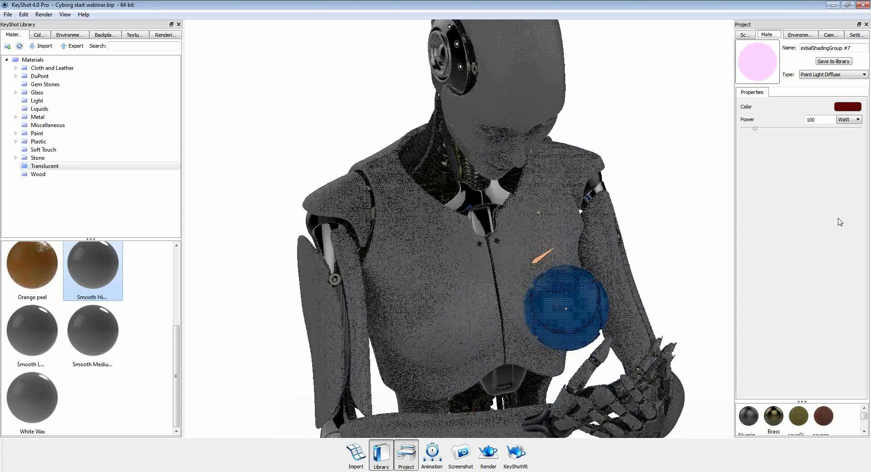
# Change the Sphere #8 light color to a saturated blue and set its power to 572 watts.
pyautogui.click(841, 110)
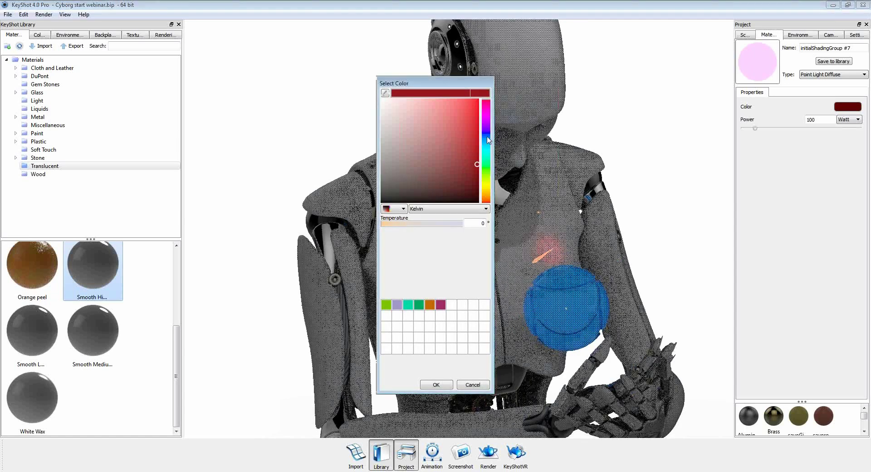
pyautogui.click(486, 135)
pyautogui.click(469, 102)
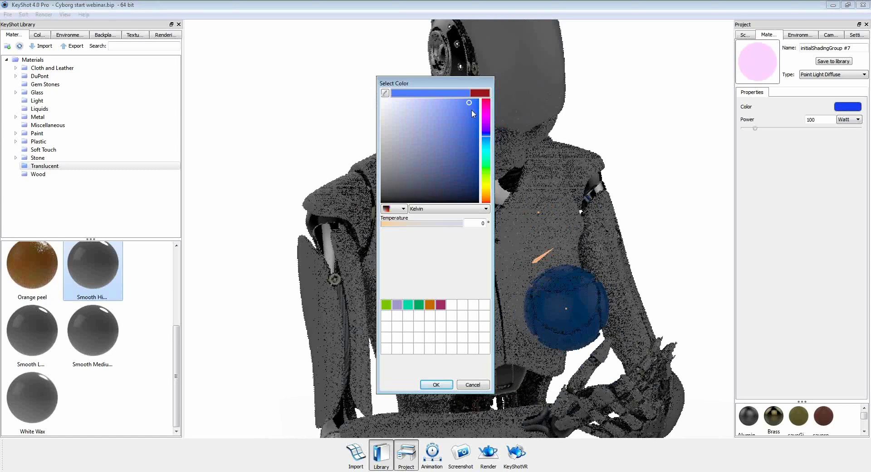
pyautogui.click(437, 385)
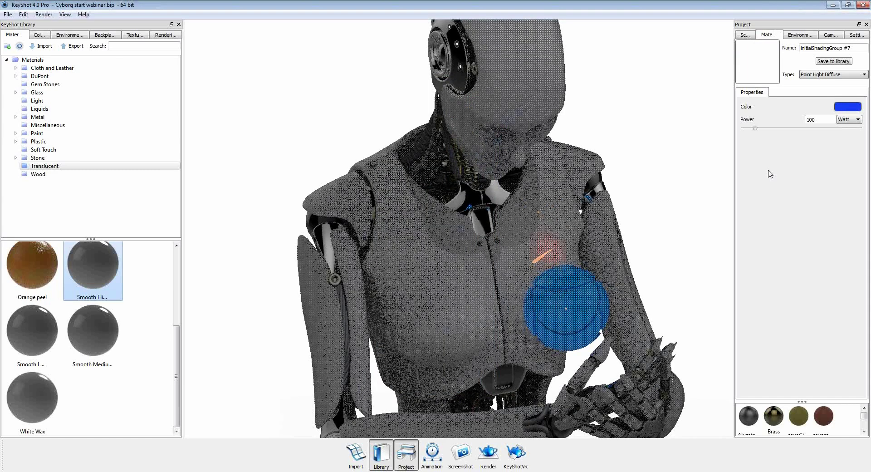
pyautogui.moveTo(755, 129); pyautogui.dragTo(821, 122)
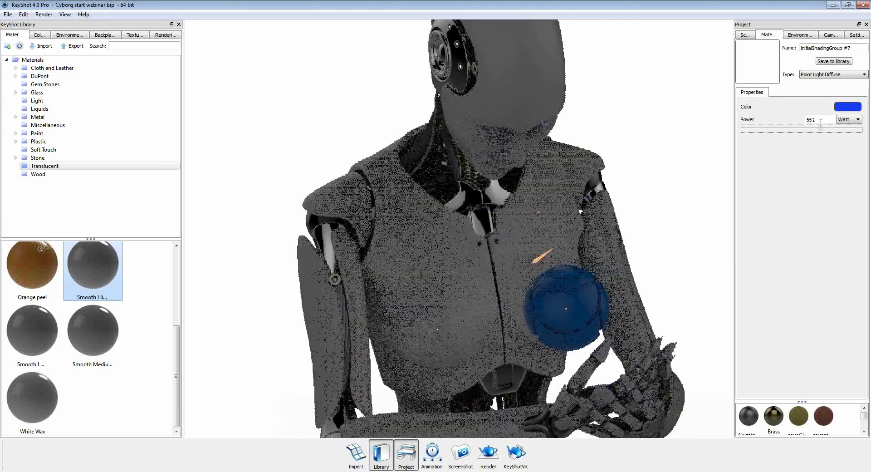
pyautogui.click(811, 129)
# Lighten the Sphere #8 light's blue color and raise its power to 973 watts.
pyautogui.moveTo(565, 278); pyautogui.dragTo(451, 268)
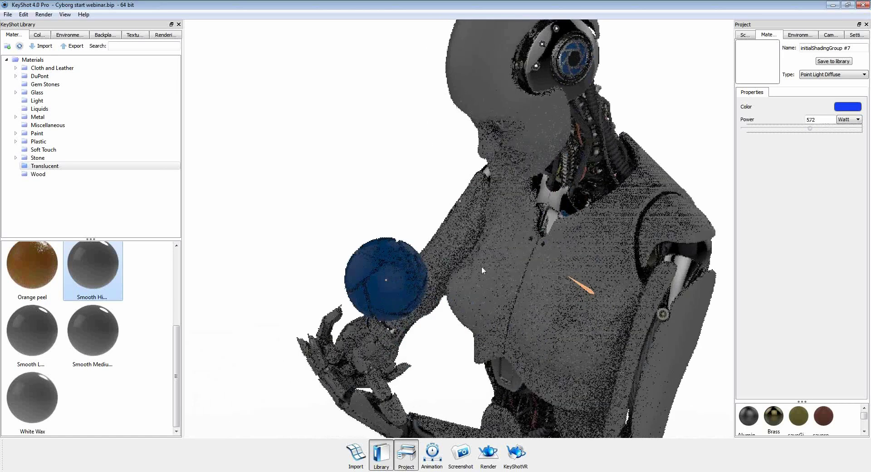
pyautogui.scroll(-3, 482, 268)
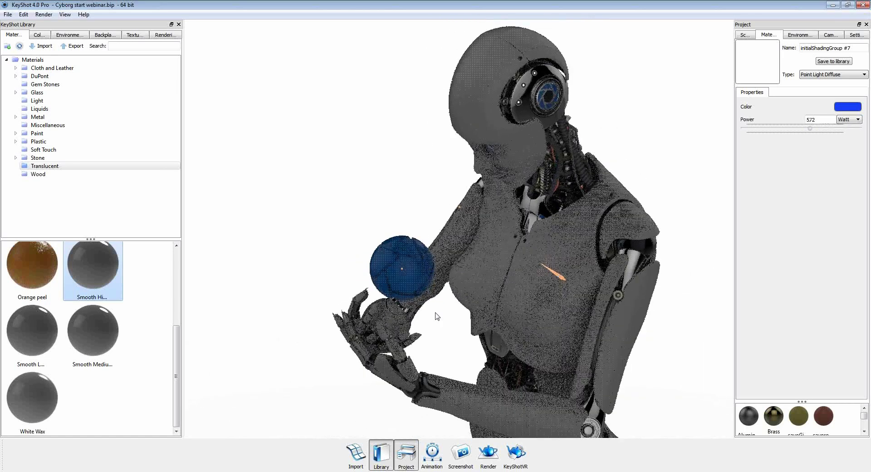
pyautogui.moveTo(437, 317); pyautogui.dragTo(473, 257)
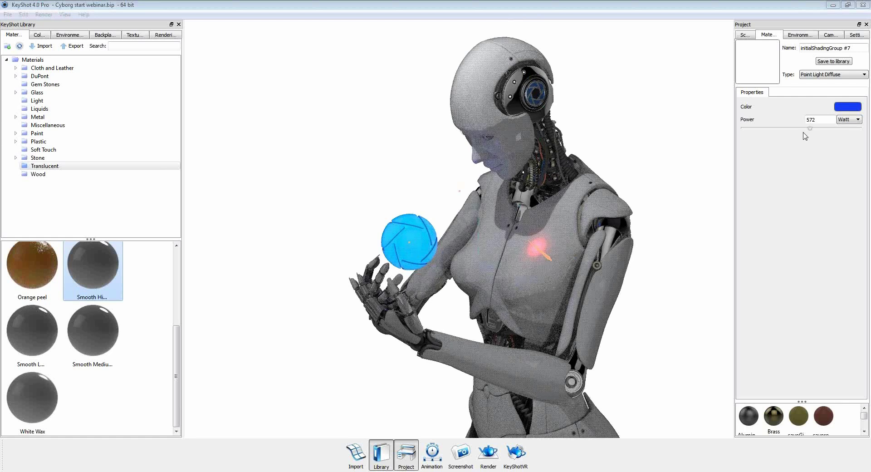
pyautogui.click(848, 107)
pyautogui.click(447, 98)
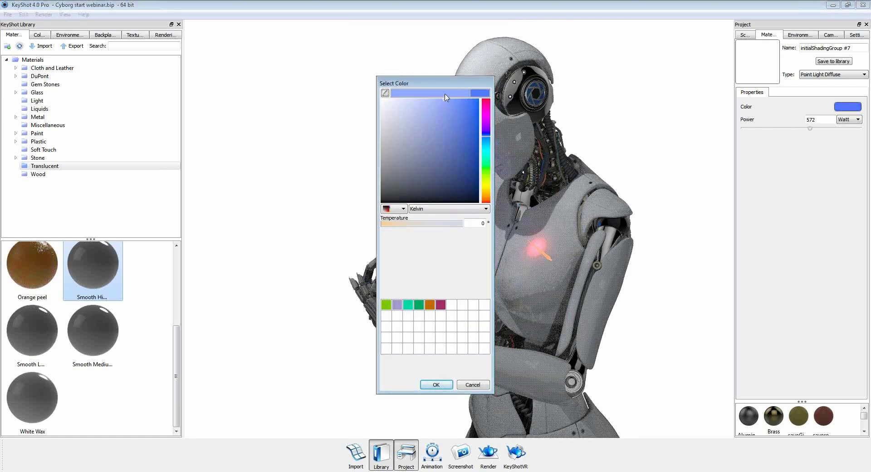
pyautogui.click(436, 385)
pyautogui.moveTo(810, 128); pyautogui.dragTo(825, 128)
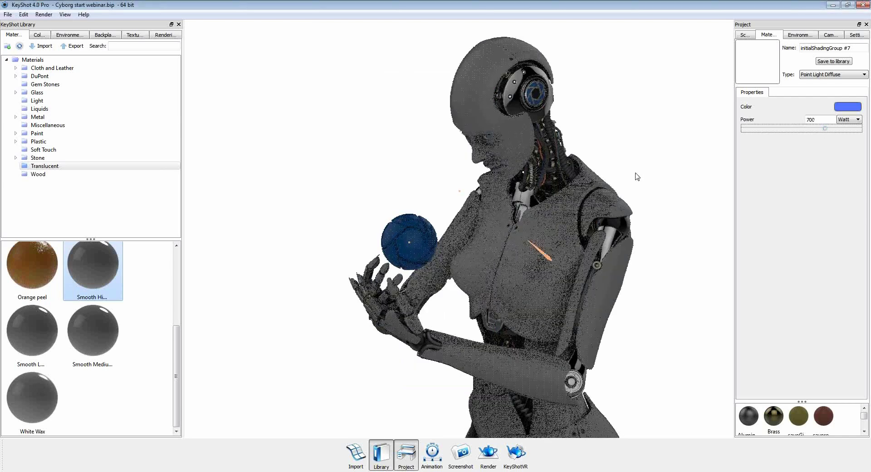
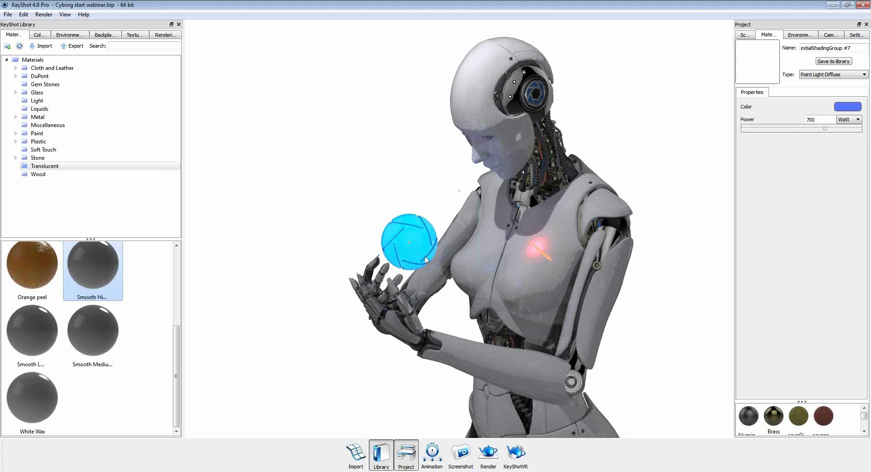
pyautogui.moveTo(825, 129); pyautogui.dragTo(858, 130)
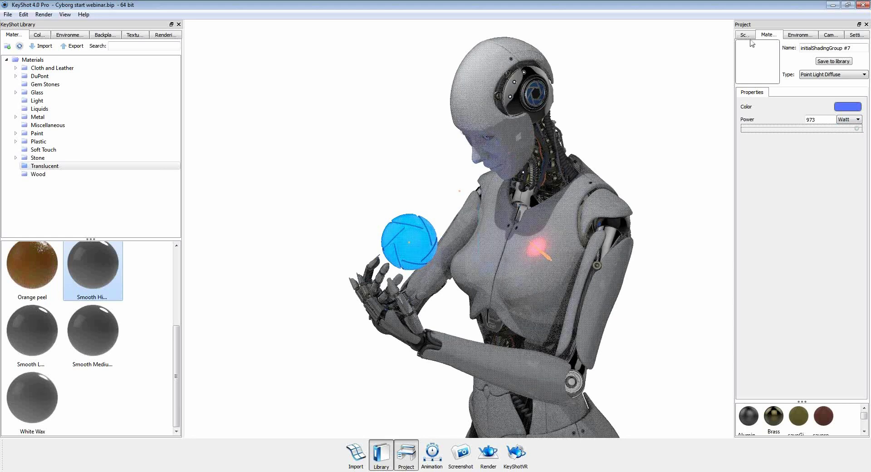
# Duplicate the blue point light Sphere #8 in the scene tree.
pyautogui.click(746, 36)
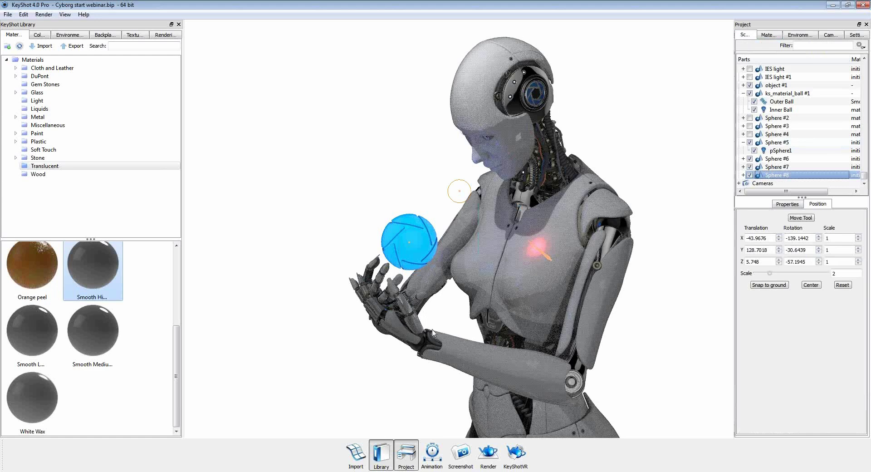
pyautogui.rightClick(346, 252)
pyautogui.click(353, 189)
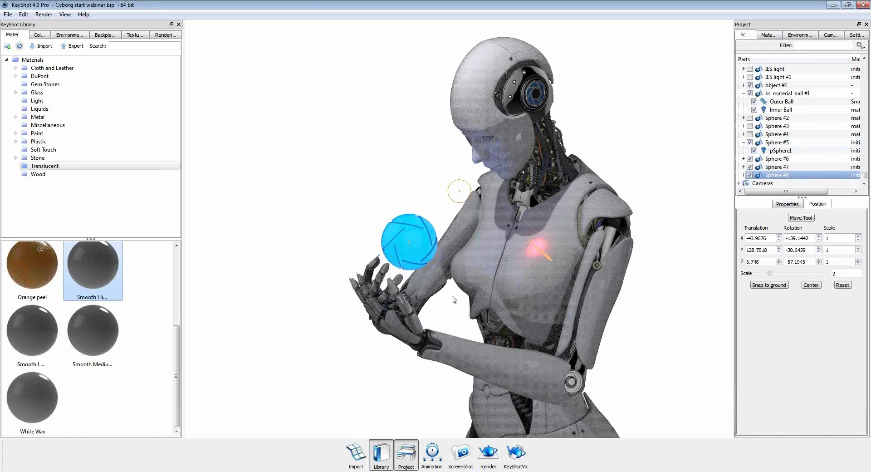
pyautogui.rightClick(774, 176)
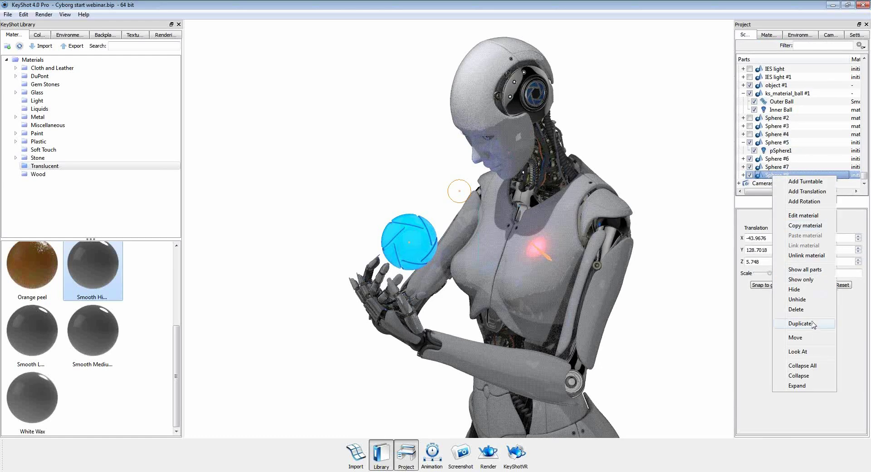
pyautogui.click(801, 324)
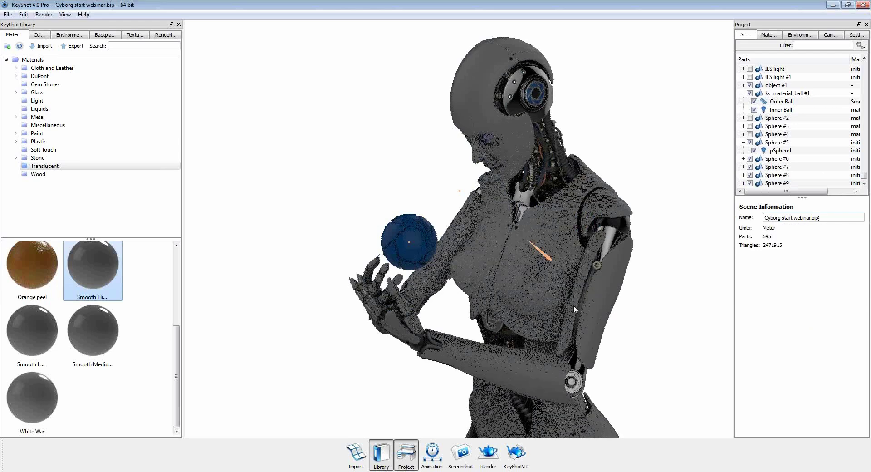
# Move the duplicated sphere light in front of the lower chest to about X -42.7, Y 114.1 and Z 5.5, and apply the change.
pyautogui.click(777, 183)
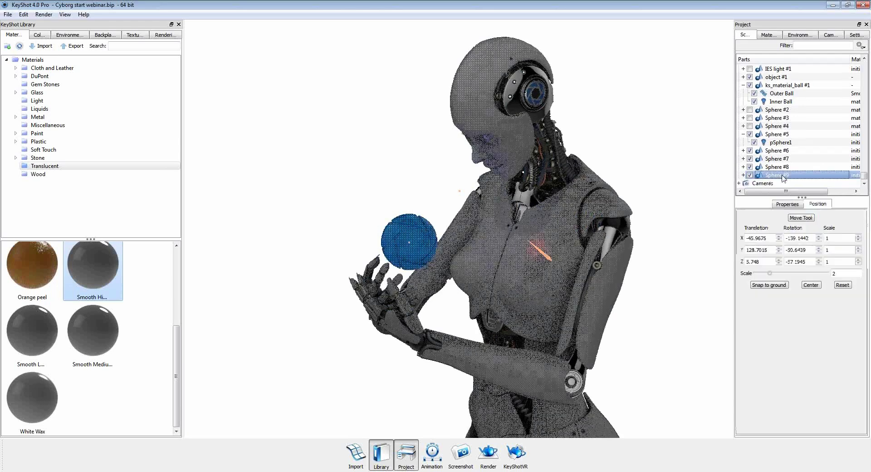
pyautogui.click(795, 217)
pyautogui.rightClick(439, 288)
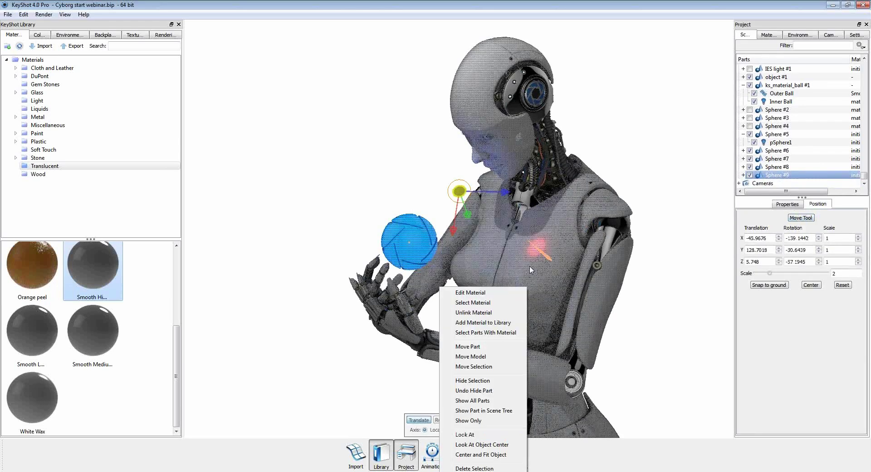
pyautogui.click(376, 202)
pyautogui.moveTo(431, 197); pyautogui.dragTo(462, 239)
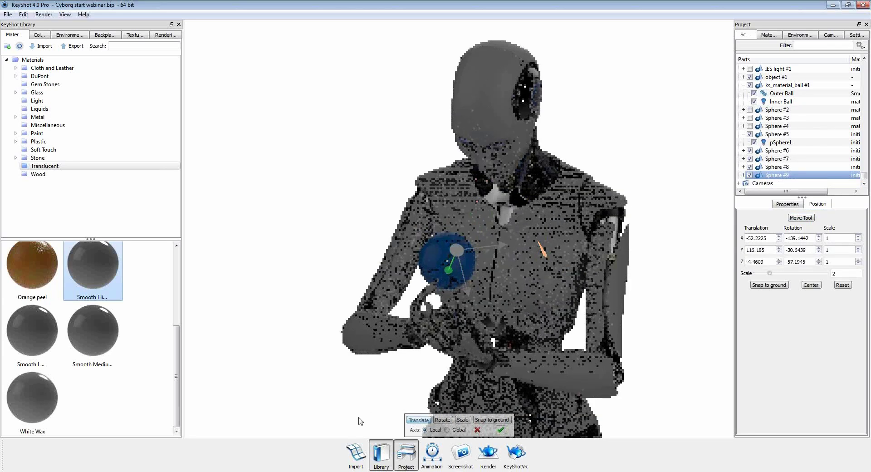
pyautogui.moveTo(301, 307); pyautogui.dragTo(491, 312)
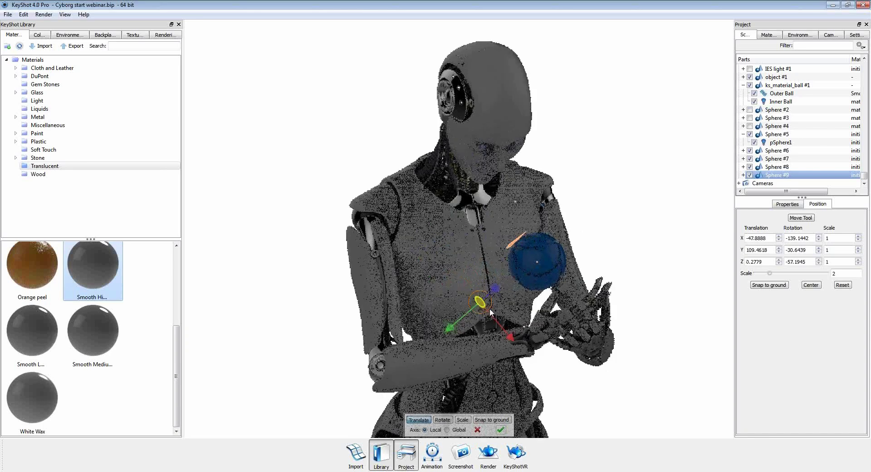
pyautogui.moveTo(449, 332); pyautogui.dragTo(461, 316)
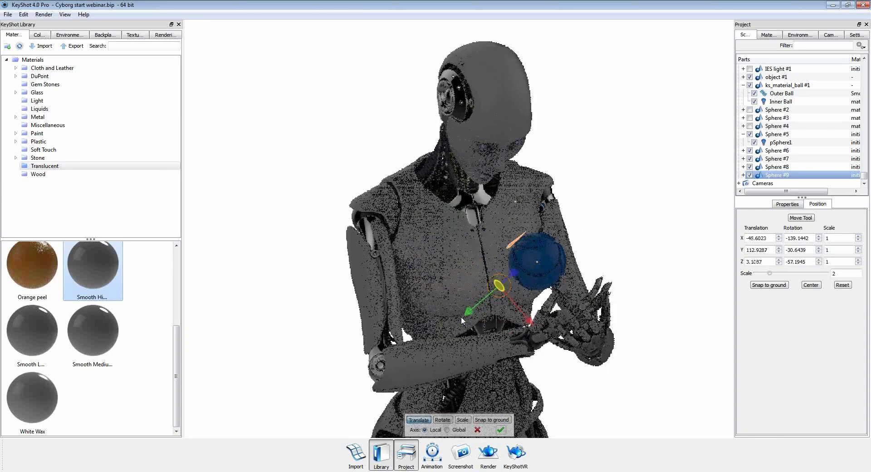
pyautogui.moveTo(593, 336); pyautogui.dragTo(363, 326)
pyautogui.moveTo(488, 292); pyautogui.dragTo(445, 288)
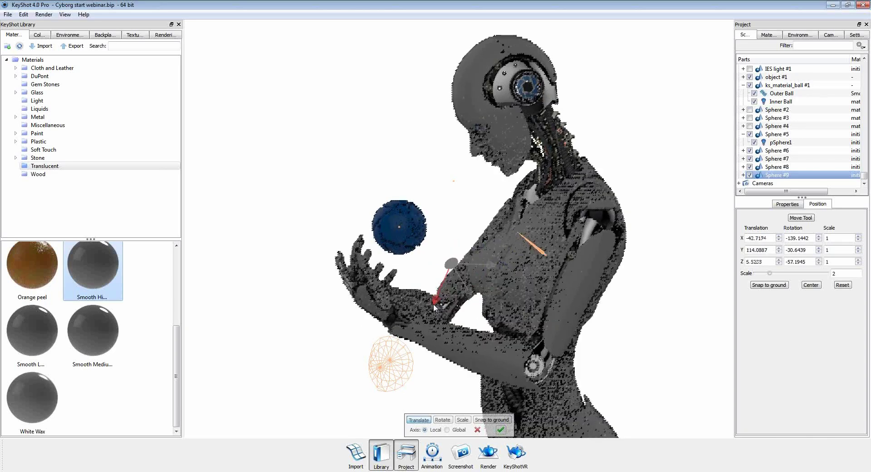
pyautogui.click(502, 431)
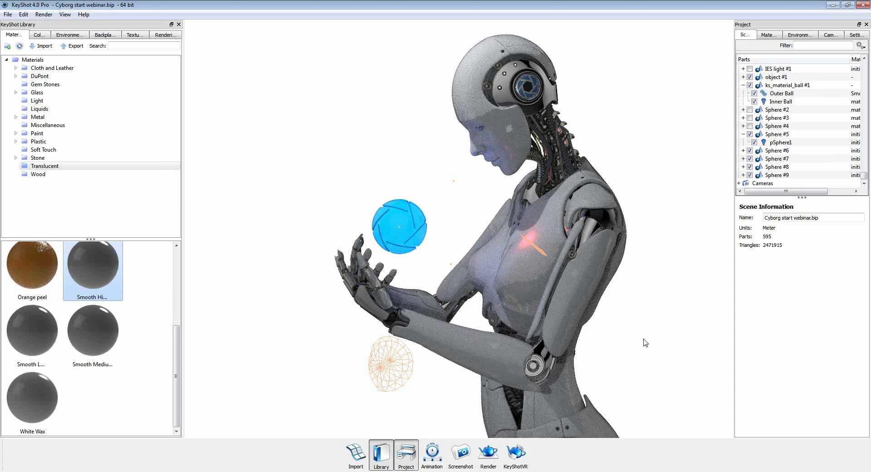
# Edit the torso's translucent material and load Busto.jpg as its color texture.
pyautogui.moveTo(645, 341); pyautogui.dragTo(665, 352)
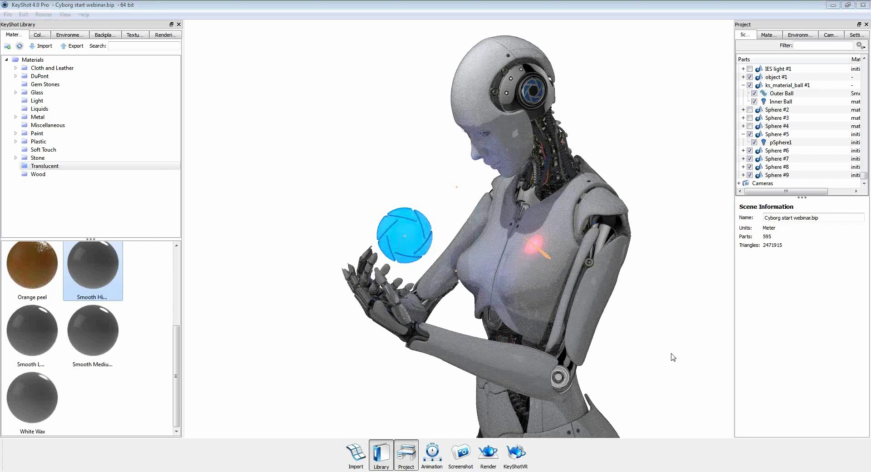
pyautogui.click(671, 271)
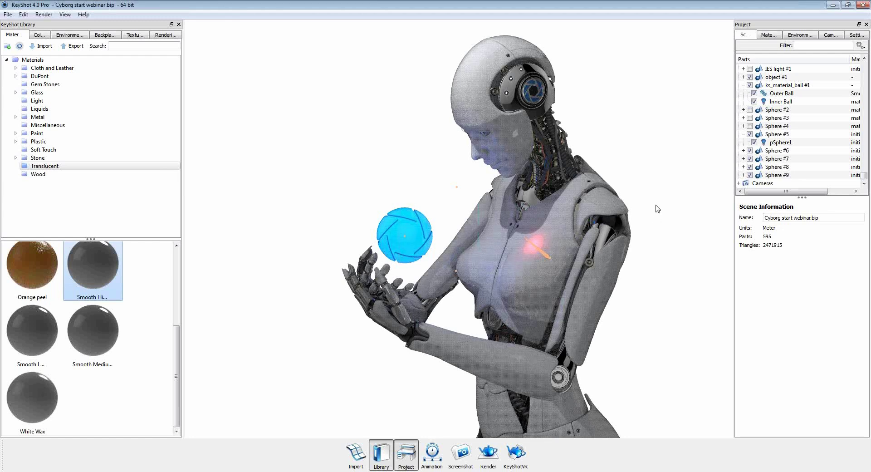
pyautogui.click(558, 226)
pyautogui.doubleClick(555, 220)
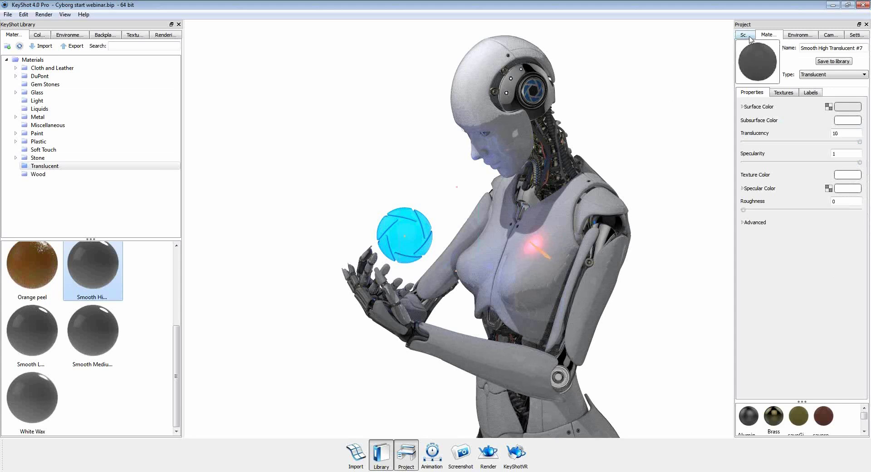
pyautogui.click(784, 93)
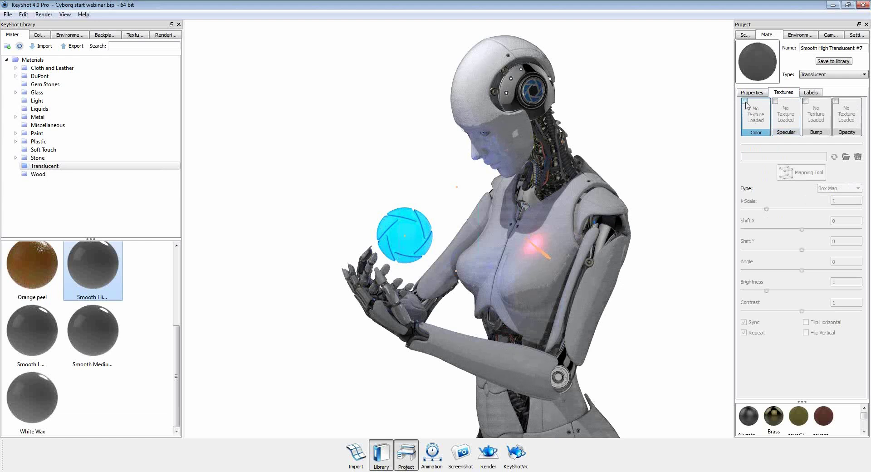
pyautogui.click(746, 102)
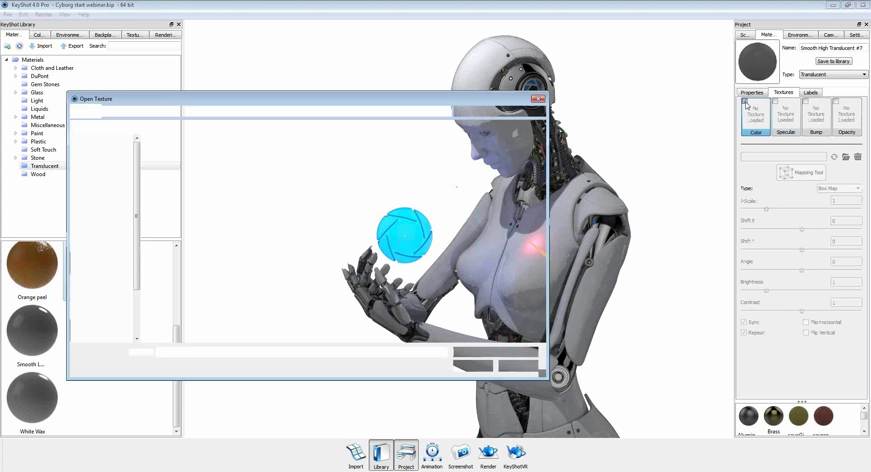
pyautogui.moveTo(203, 99); pyautogui.dragTo(212, 159)
pyautogui.click(188, 214)
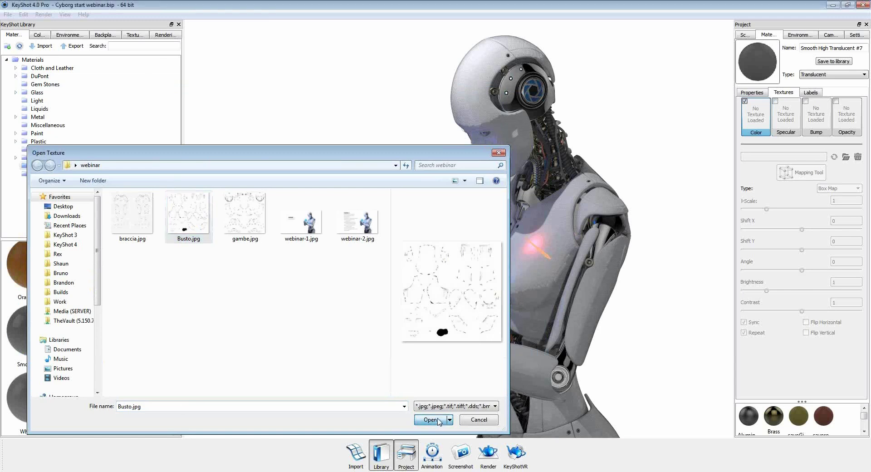
pyautogui.click(431, 419)
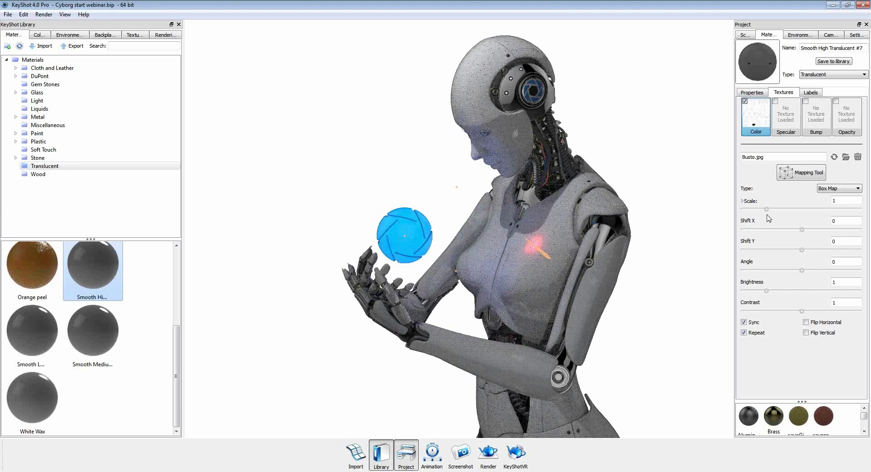
# Set the Busto.jpg texture's mapping type to UV Coordinates and its contrast to 0.
pyautogui.click(829, 189)
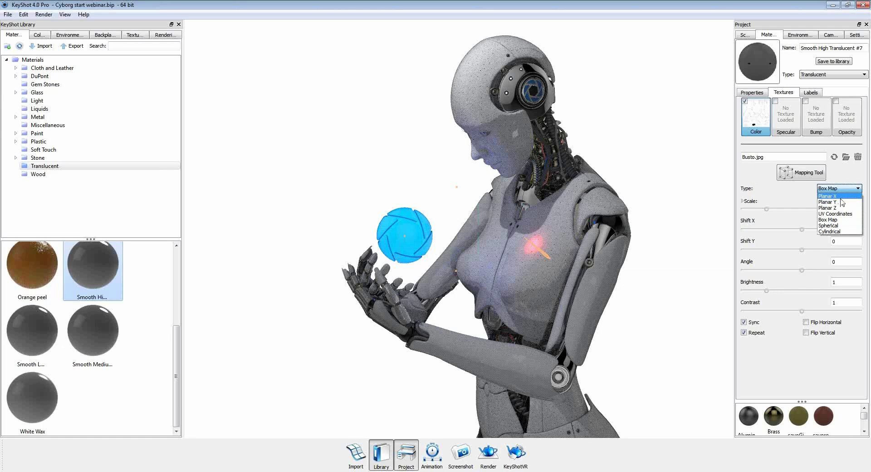
pyautogui.click(847, 214)
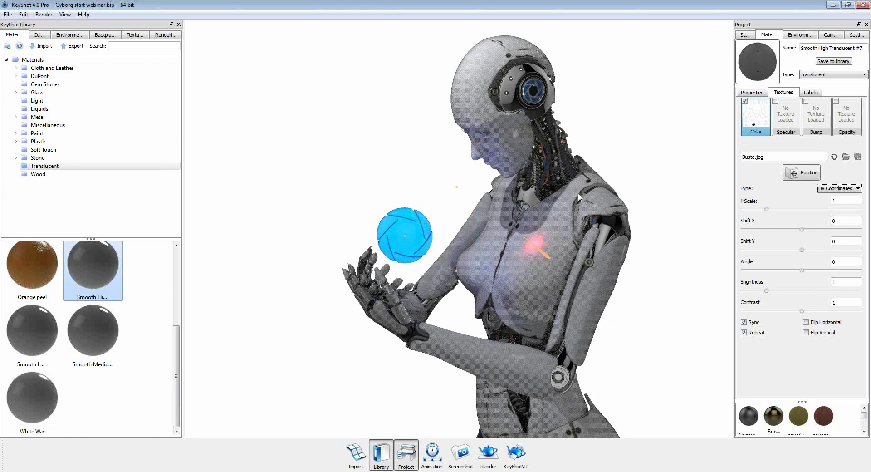
pyautogui.moveTo(802, 311); pyautogui.dragTo(724, 318)
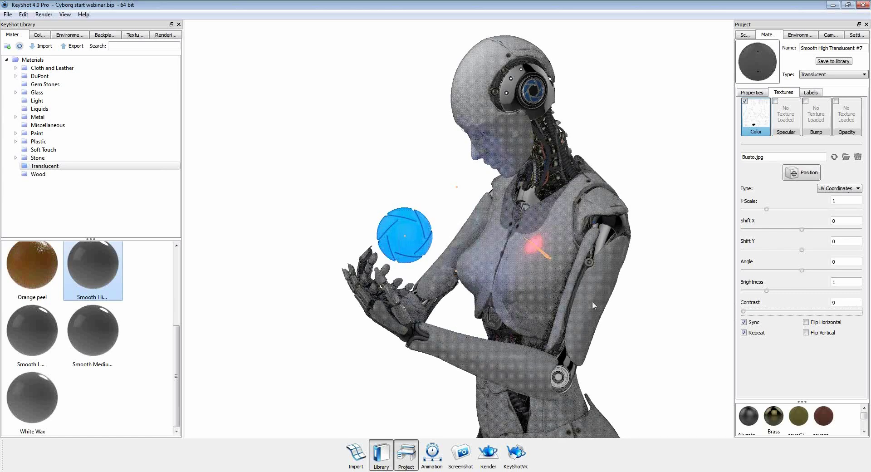
# Edit the upper arm's translucent material and load braccia.jpg as its color texture.
pyautogui.doubleClick(603, 265)
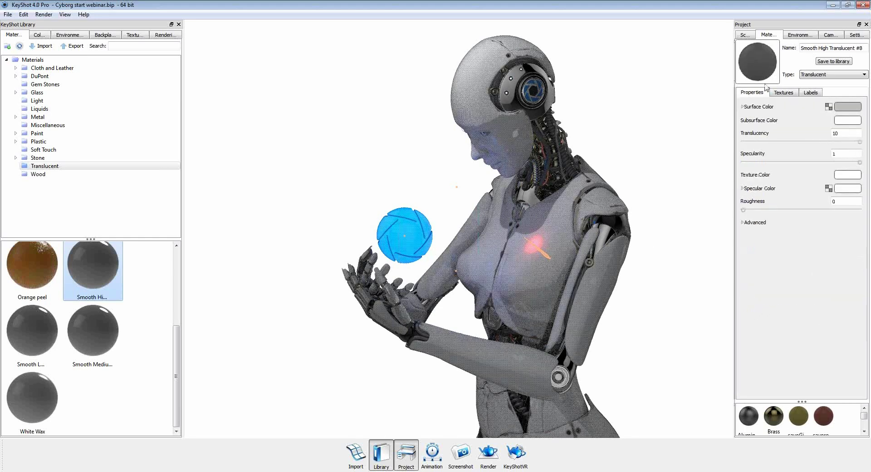
pyautogui.click(785, 92)
pyautogui.doubleClick(763, 115)
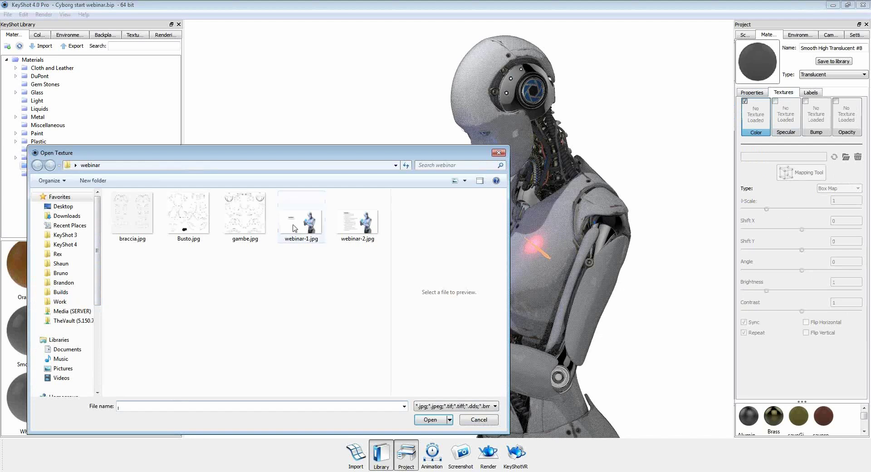
pyautogui.click(132, 214)
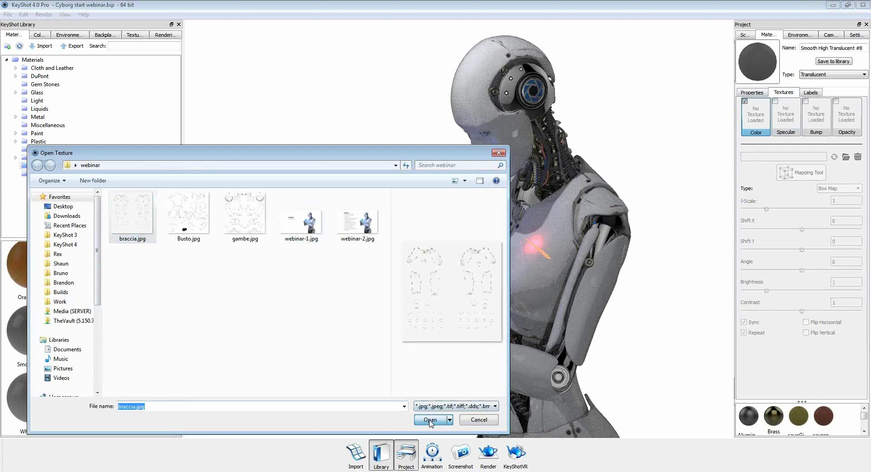
pyautogui.click(430, 420)
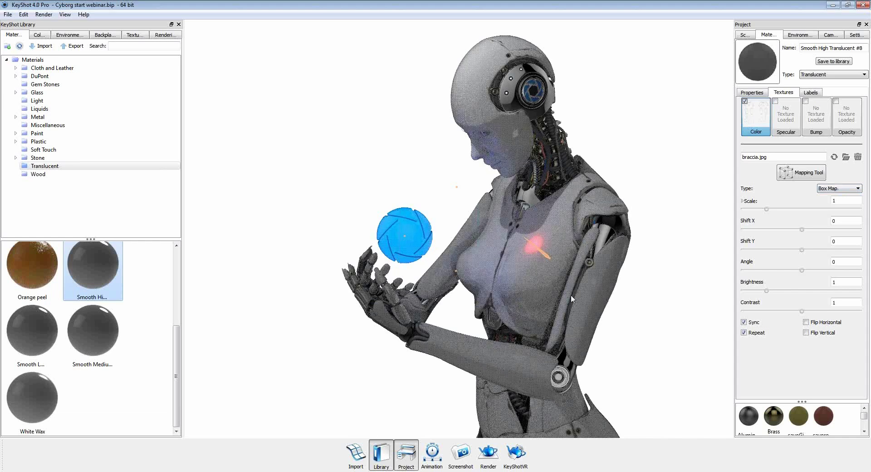
# Map the braccia.jpg texture by UV Coordinates and set its contrast to 0.
pyautogui.click(856, 189)
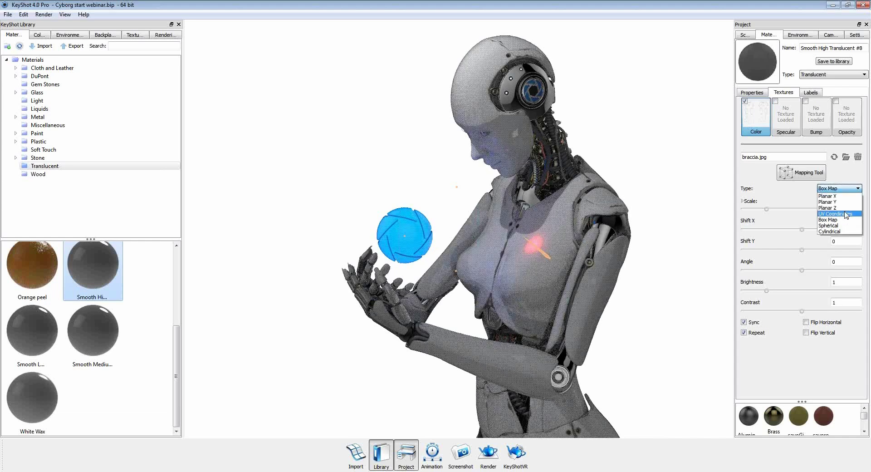
pyautogui.click(835, 214)
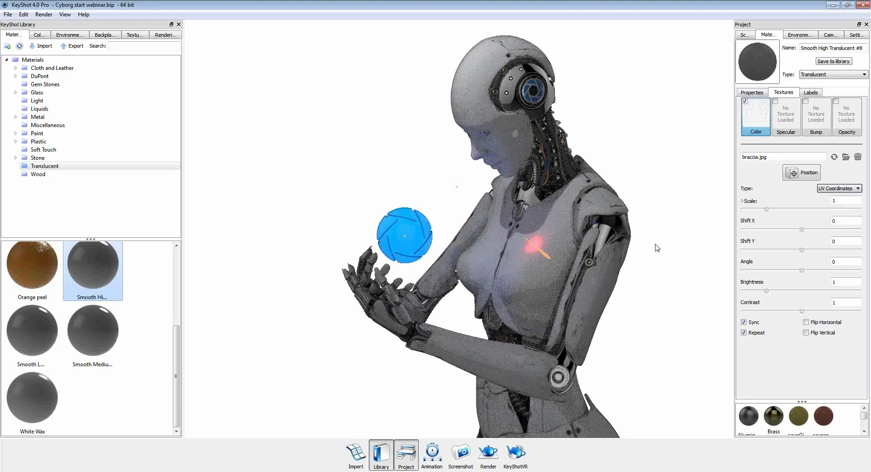
pyautogui.moveTo(802, 311); pyautogui.dragTo(743, 311)
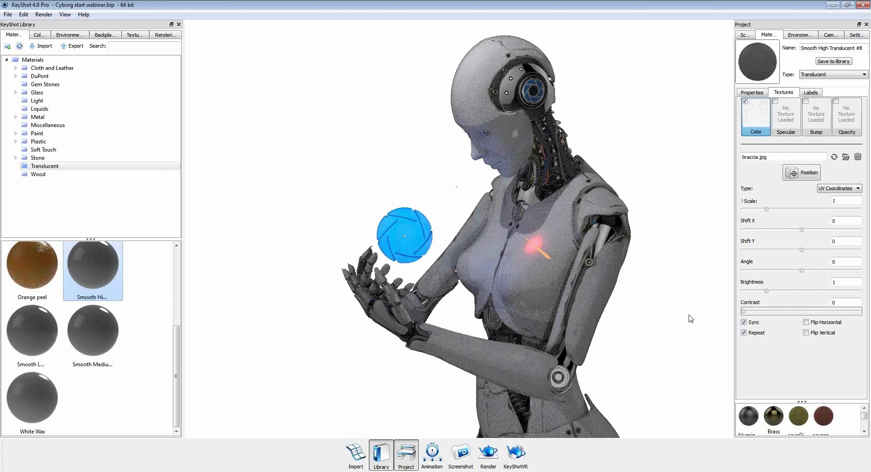
# Light the scene with the hdri-locations_factory environment from the environment library.
pyautogui.moveTo(640, 355)
pyautogui.mouseDown()
pyautogui.moveTo(634, 351)
pyautogui.moveTo(652, 347)
pyautogui.mouseUp()
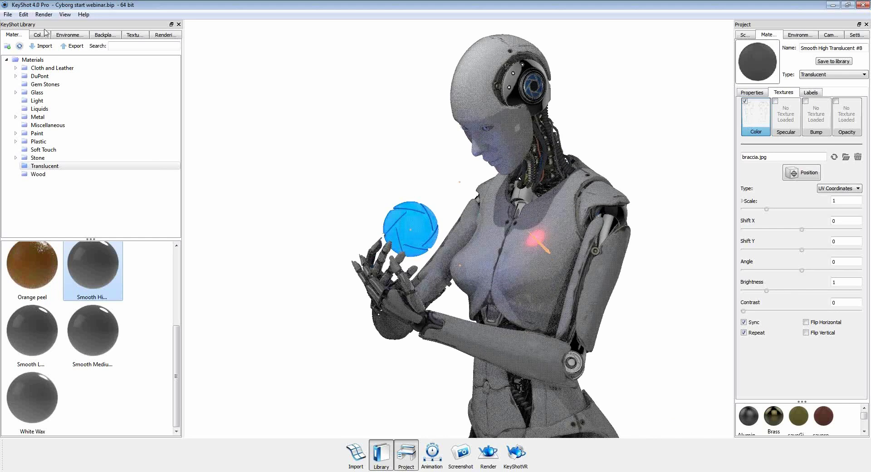
pyautogui.click(68, 35)
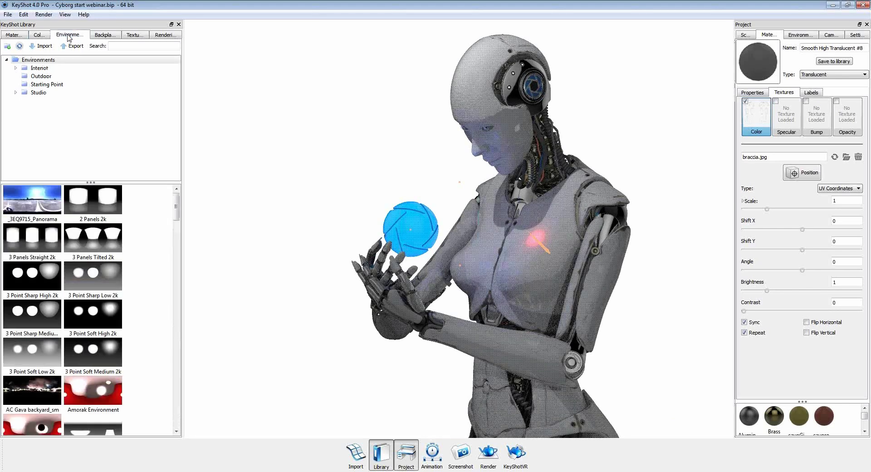
pyautogui.moveTo(177, 205); pyautogui.dragTo(176, 240)
pyautogui.moveTo(92, 314); pyautogui.dragTo(308, 186)
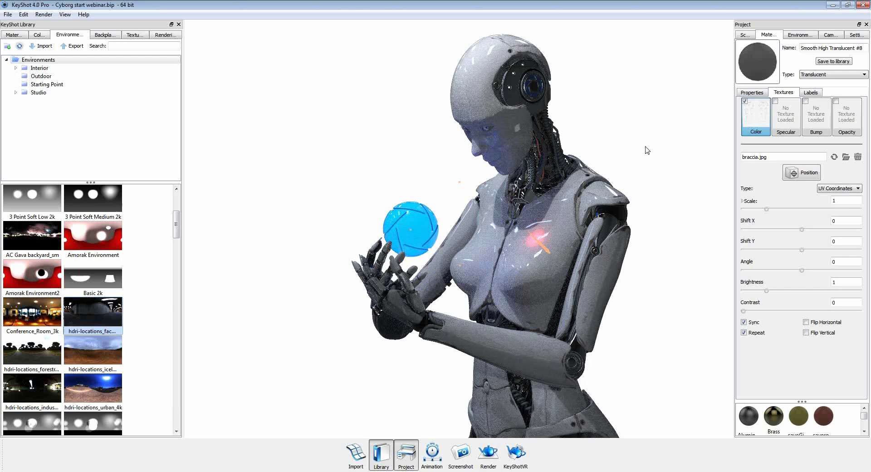
pyautogui.moveTo(641, 157); pyautogui.dragTo(633, 155)
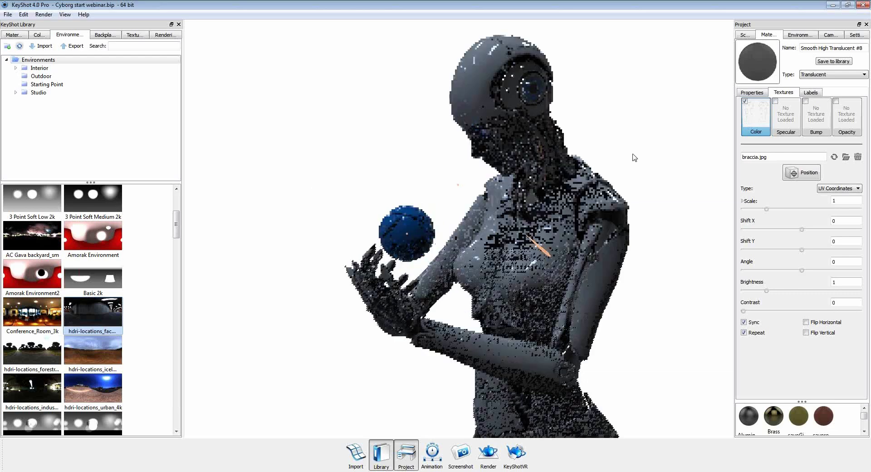
# Set the brightness of the factory lighting environment to 0.365.
pyautogui.click(801, 40)
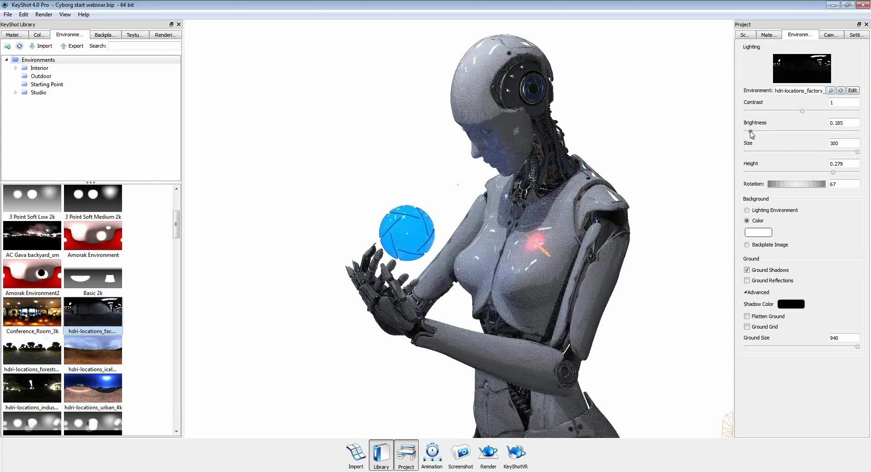
pyautogui.moveTo(751, 132); pyautogui.dragTo(757, 132)
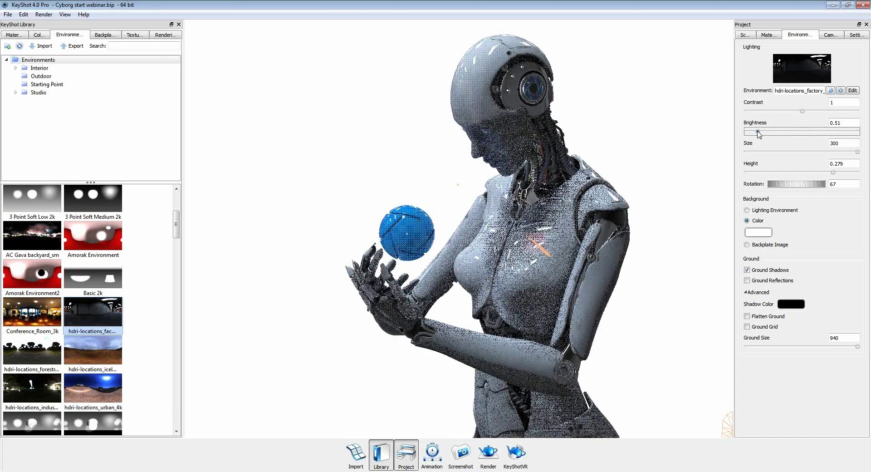
pyautogui.moveTo(757, 132); pyautogui.dragTo(755, 132)
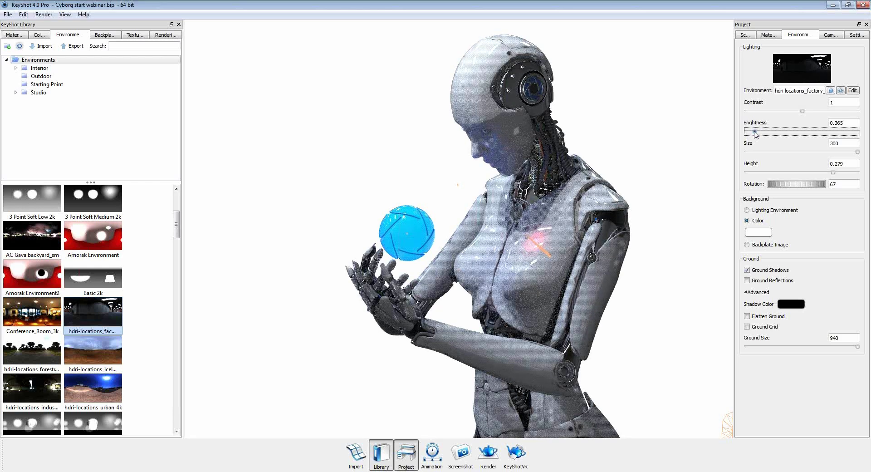
# Rotate the factory lighting environment around the cyborg to 304.
pyautogui.moveTo(404, 158); pyautogui.dragTo(512, 157)
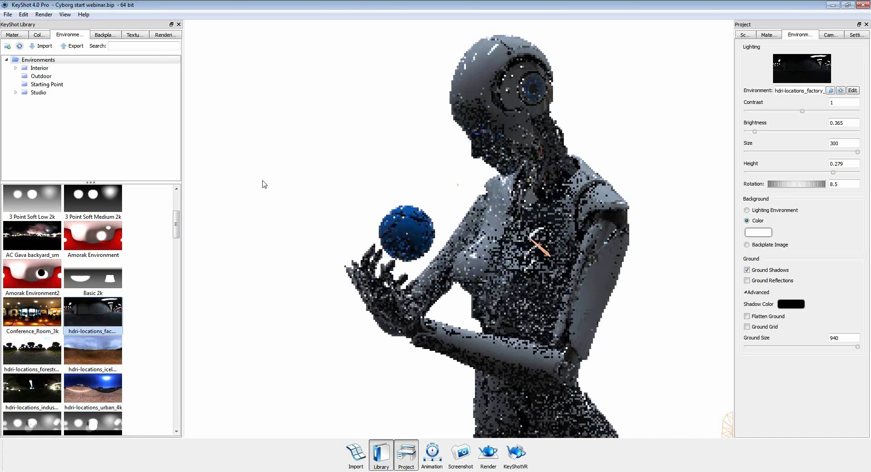
pyautogui.keyDown('ctrl'); pyautogui.moveTo(505, 182); pyautogui.dragTo(535, 164); pyautogui.keyUp('ctrl')
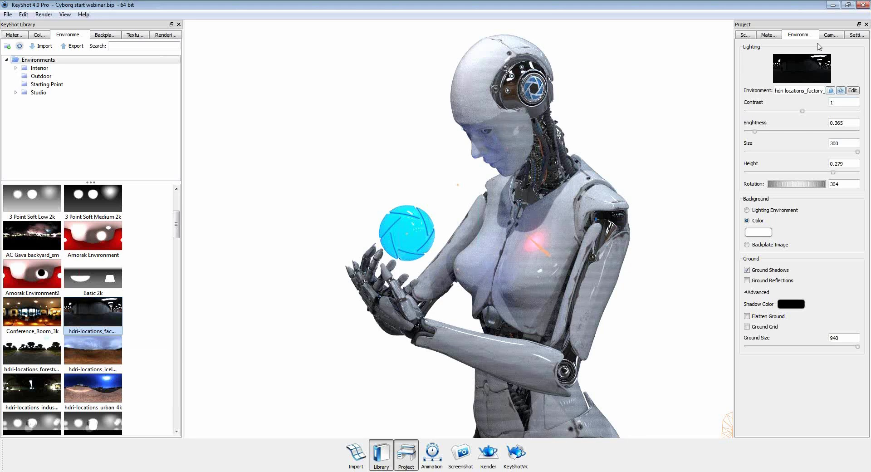
# Save the current view and lighting as a new viewset named webinar 1.
pyautogui.click(829, 35)
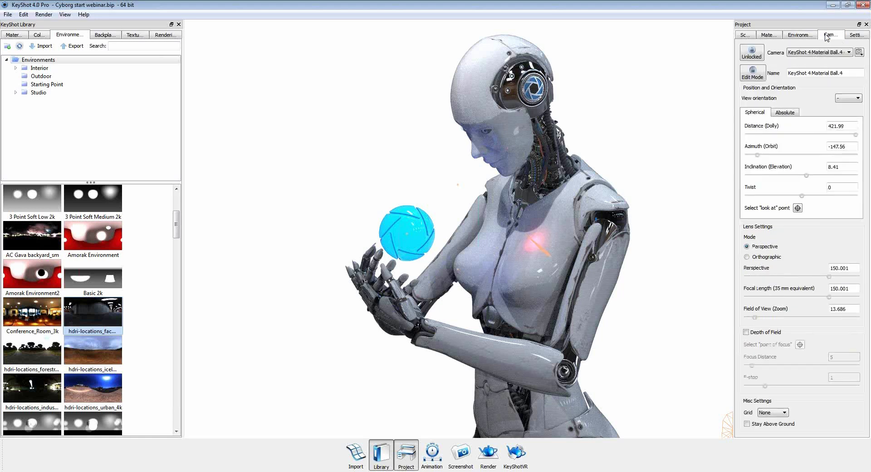
pyautogui.click(859, 52)
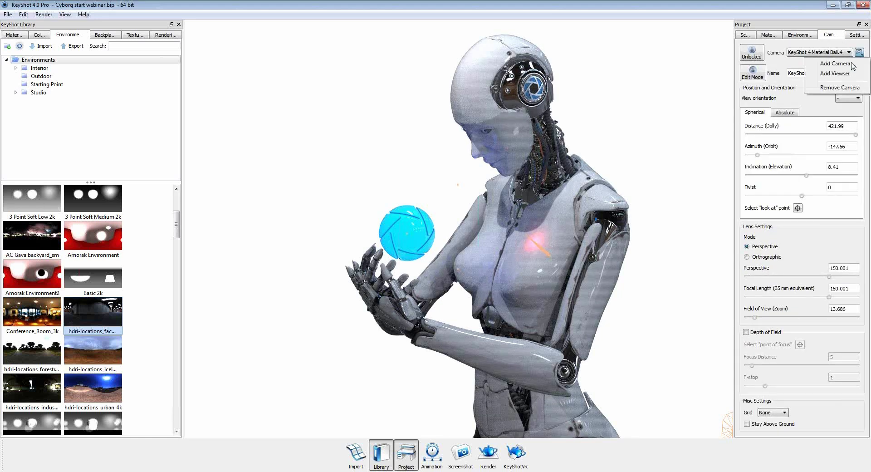
pyautogui.click(823, 76)
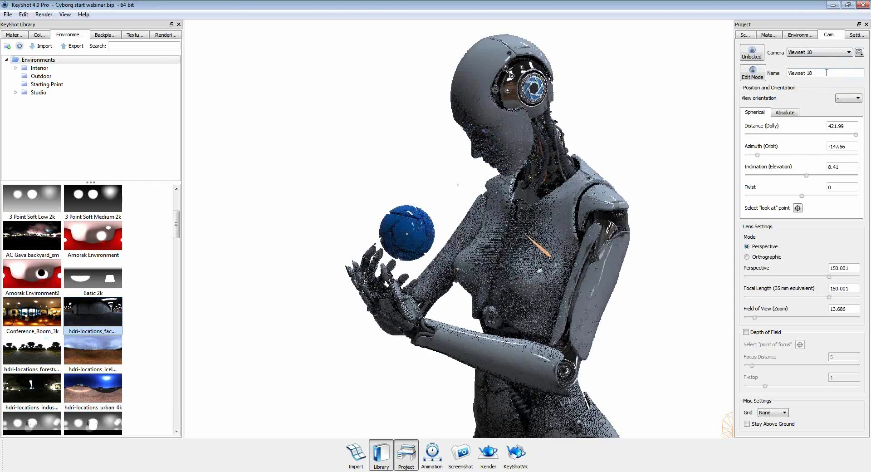
pyautogui.tripleClick(827, 73)
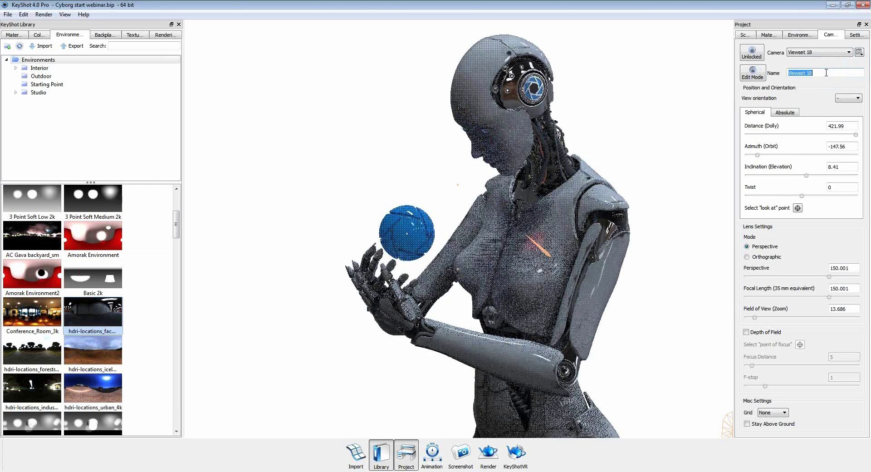
pyautogui.write('wewbinar')
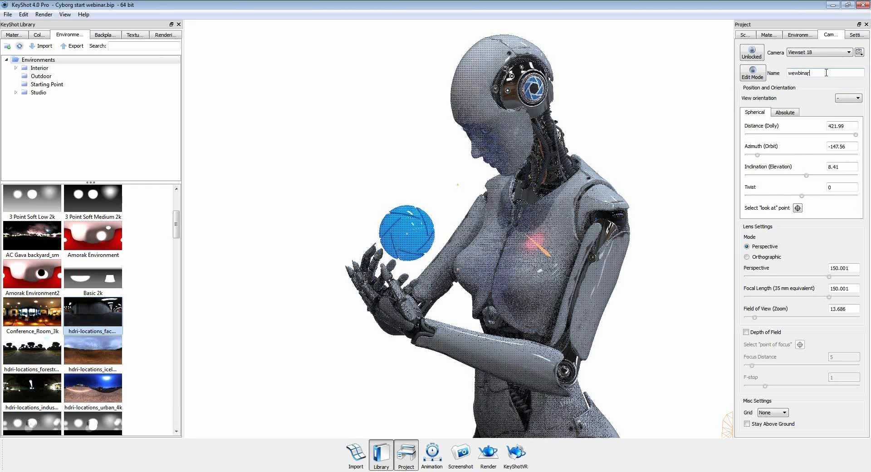
pyautogui.press('BackSpace')
pyautogui.press('BackSpace')
pyautogui.press('BackSpace')
pyautogui.press('BackSpace')
pyautogui.press('BackSpace')
pyautogui.press('BackSpace')
pyautogui.write('binar 1')
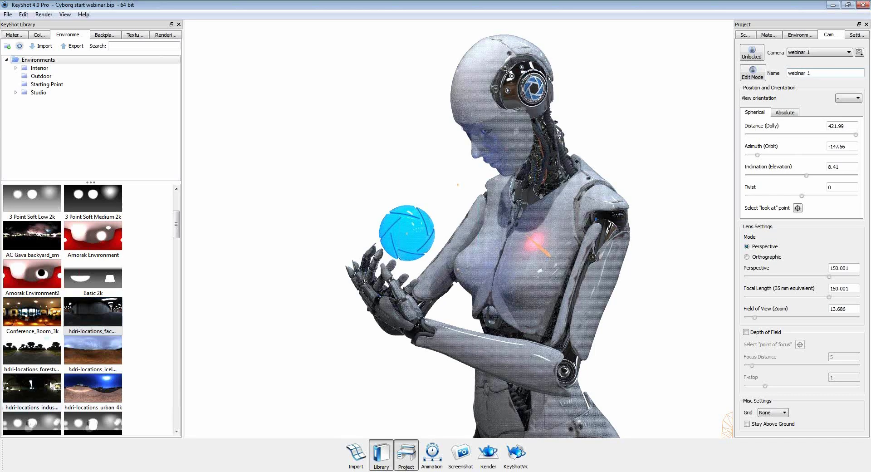
# Light the scene with the hdri-locations_industrial environment and set its brightness to 0.225.
pyautogui.moveTo(33, 389); pyautogui.dragTo(235, 214)
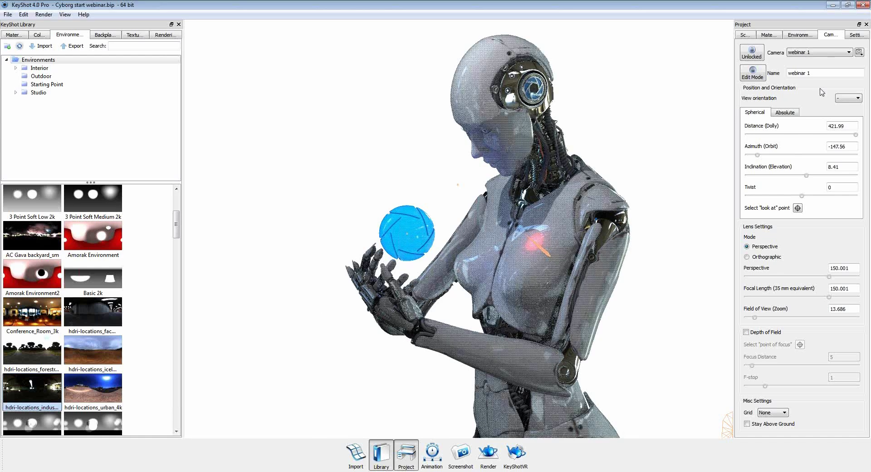
pyautogui.click(799, 35)
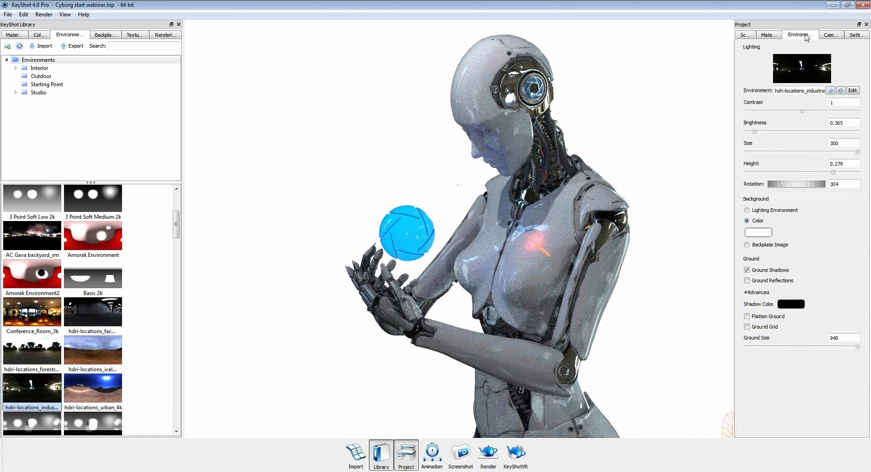
pyautogui.moveTo(754, 132); pyautogui.dragTo(751, 133)
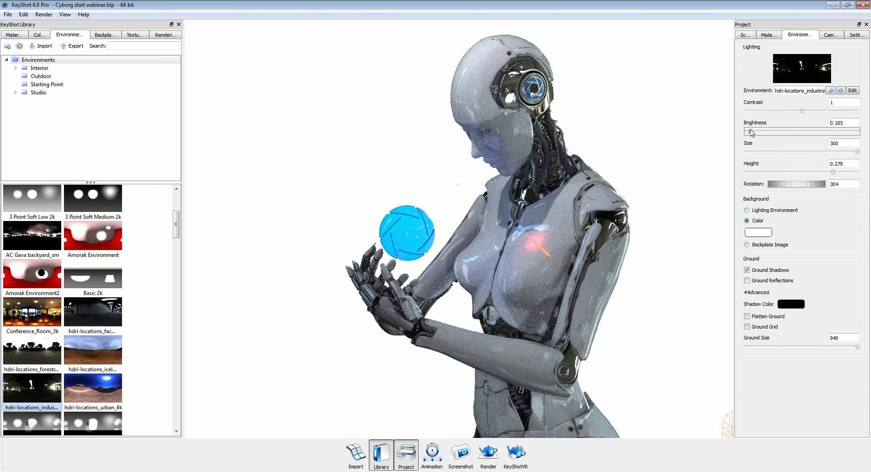
pyautogui.moveTo(751, 132); pyautogui.dragTo(753, 133)
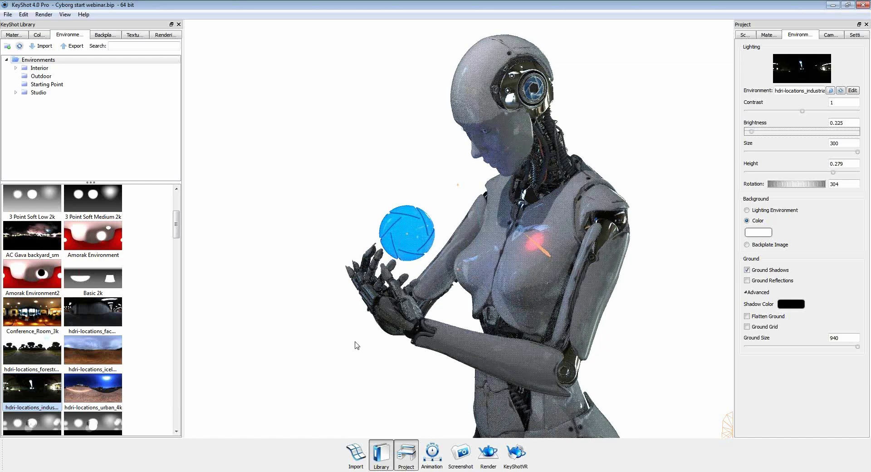
# Orbit to a frontal view of the cyborg and save it as a new viewset named webinar 2.
pyautogui.moveTo(369, 351); pyautogui.dragTo(526, 296)
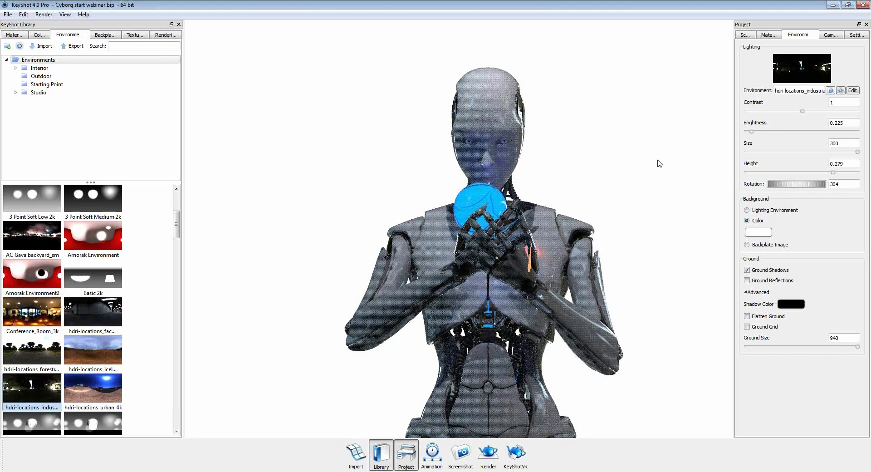
pyautogui.click(831, 36)
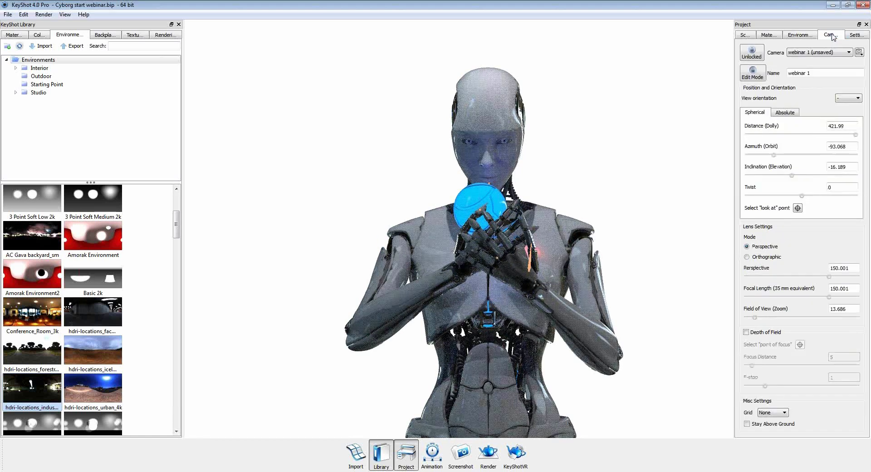
pyautogui.click(859, 52)
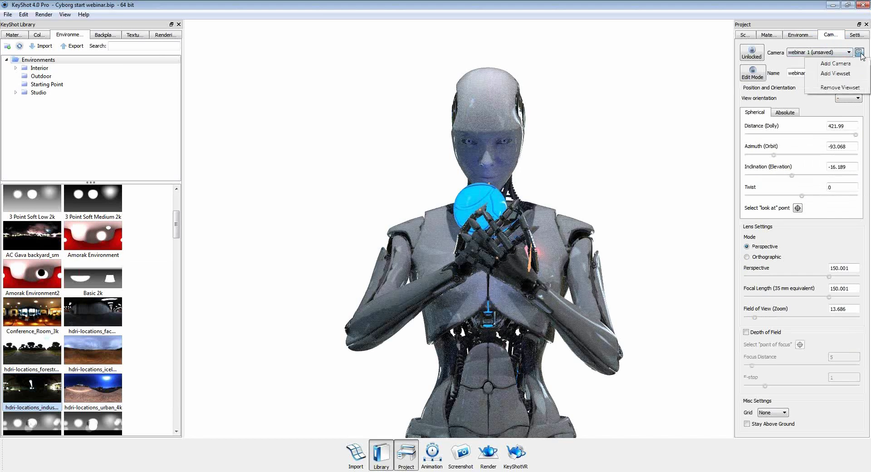
pyautogui.click(835, 73)
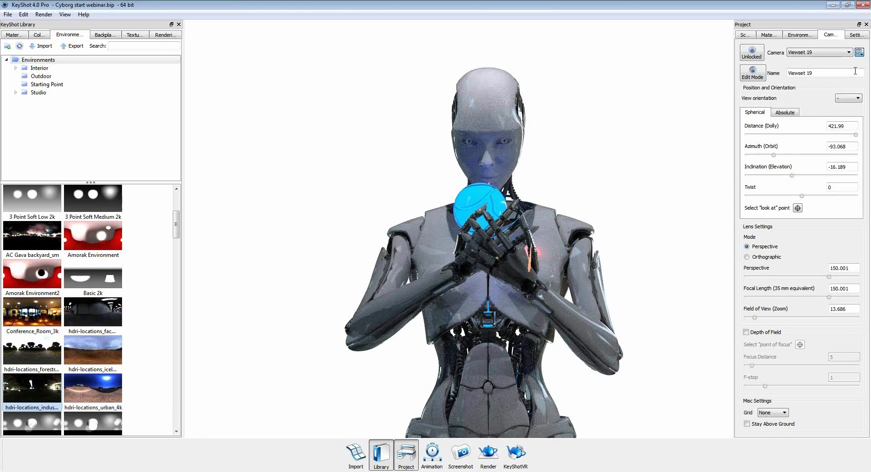
pyautogui.tripleClick(831, 73)
pyautogui.write('webina')
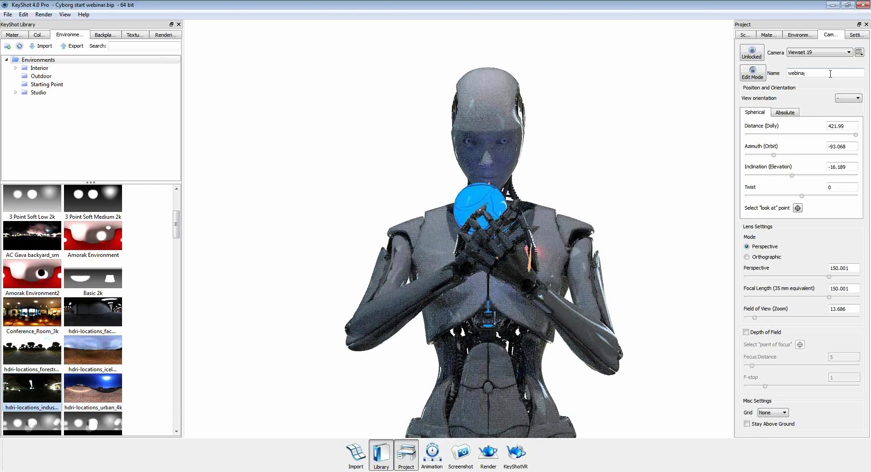
pyautogui.write('r 2')
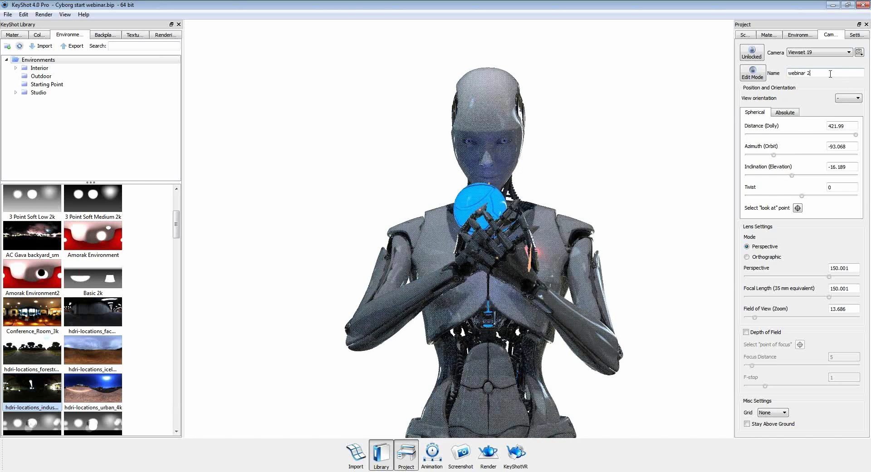
pyautogui.press('Return')
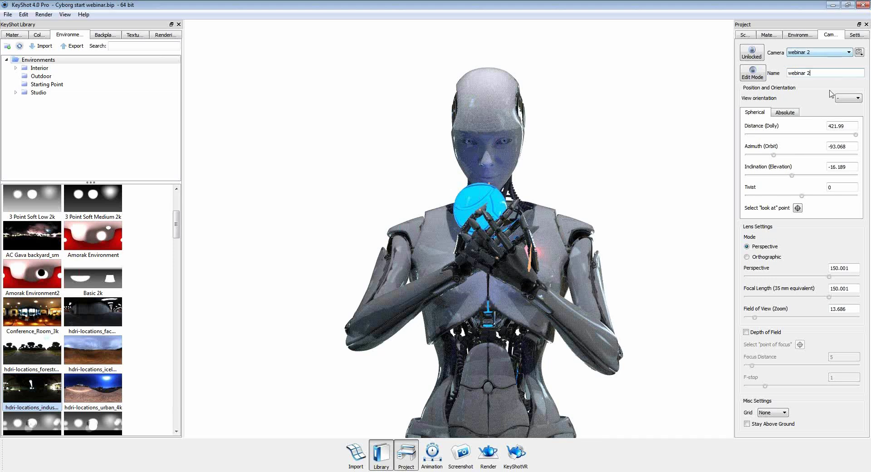
# Restore the webinar 1 viewset and open its factory environment in the Luxion KeyShot HDR Editor.
pyautogui.click(848, 53)
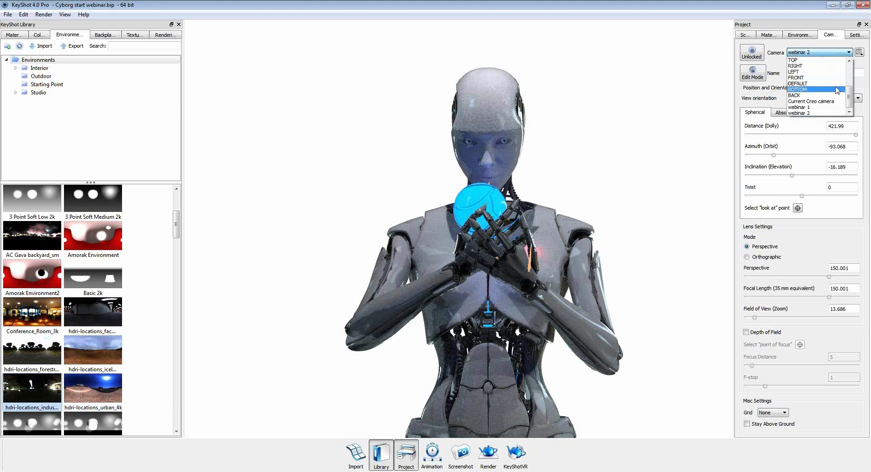
pyautogui.click(819, 107)
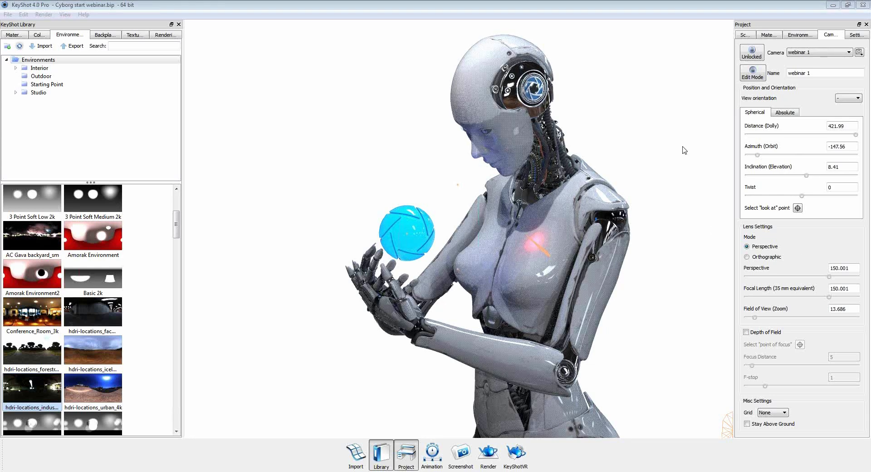
pyautogui.click(796, 36)
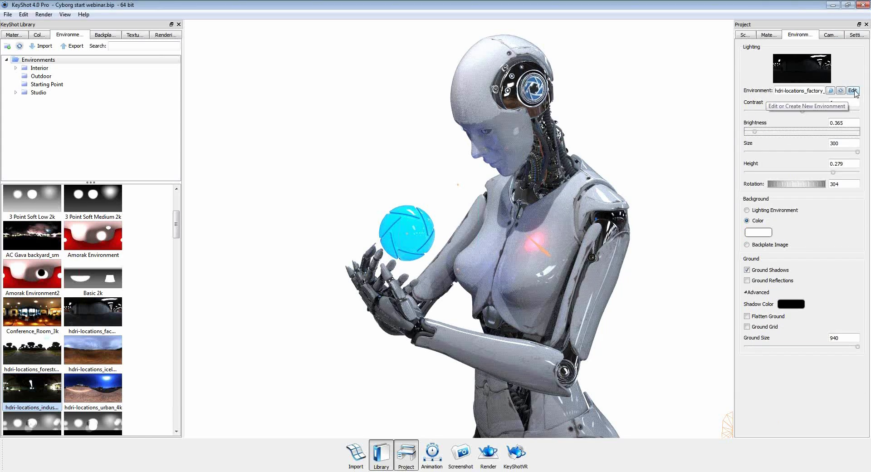
pyautogui.click(853, 91)
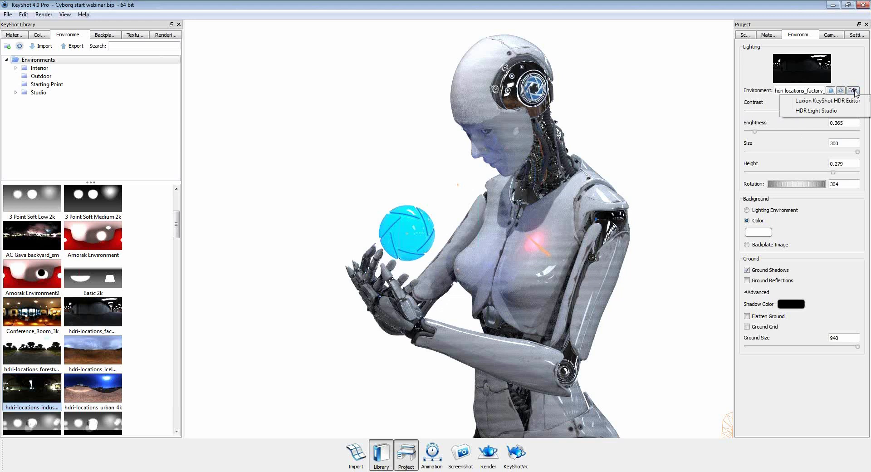
pyautogui.click(802, 103)
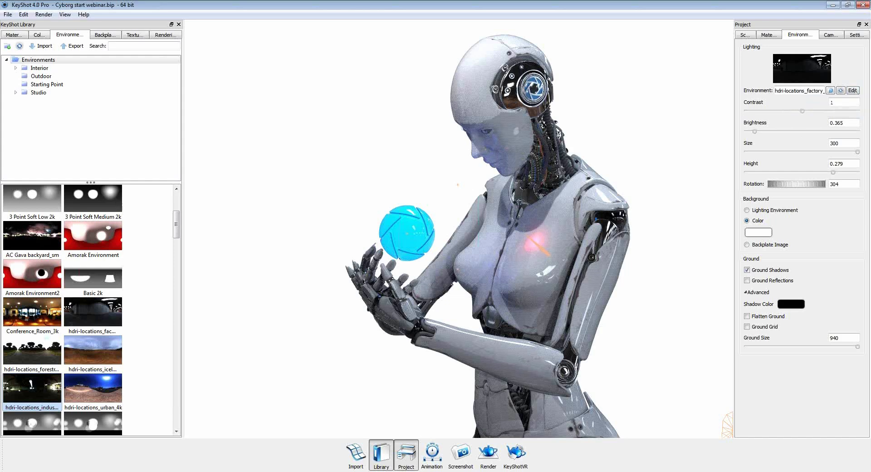
pyautogui.moveTo(619, 183); pyautogui.dragTo(93, 217)
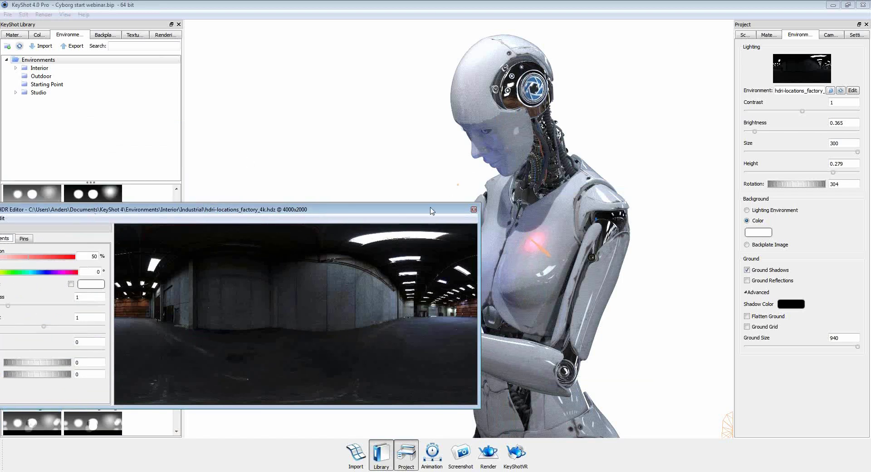
pyautogui.moveTo(432, 208); pyautogui.dragTo(470, 265)
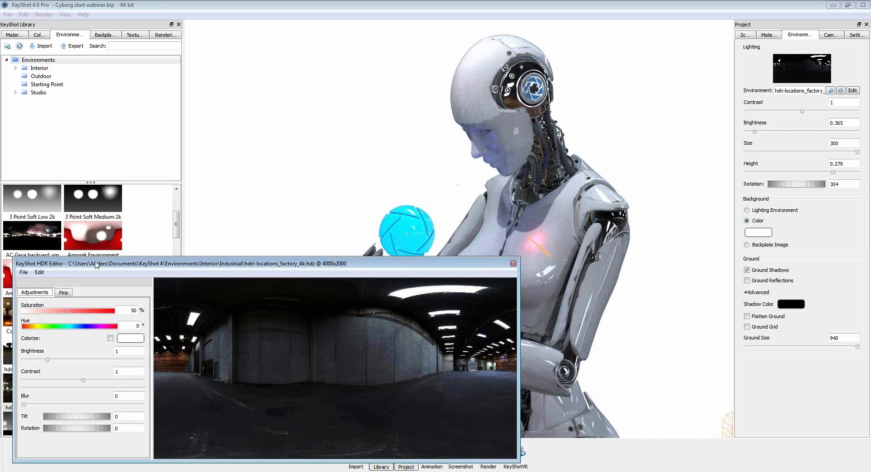
pyautogui.click(555, 219)
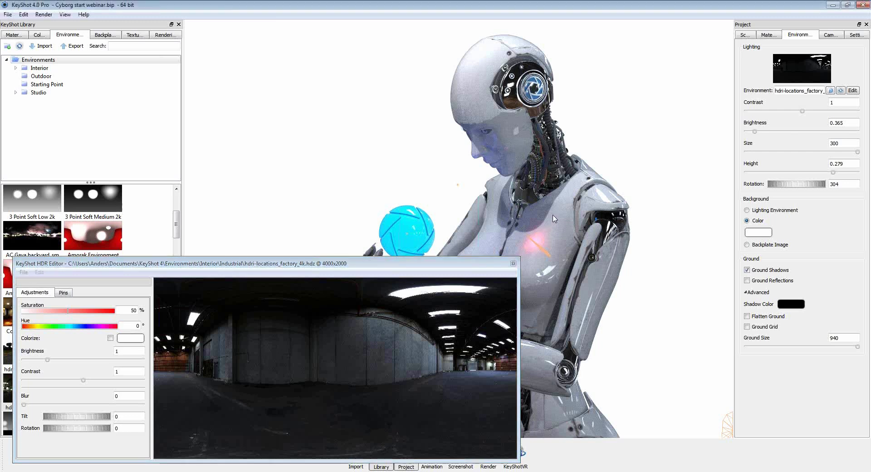
# Try a circular light pin over the bright ceiling light in the factory HDR image, and delete it.
pyautogui.click(63, 293)
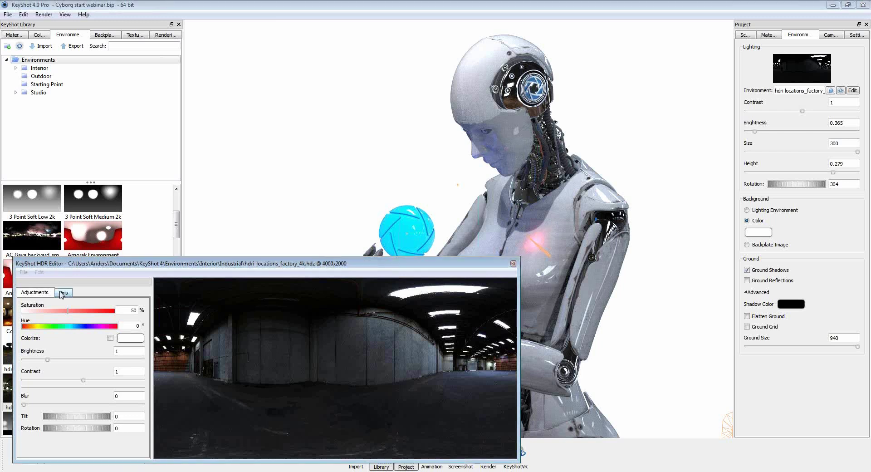
pyautogui.click(63, 293)
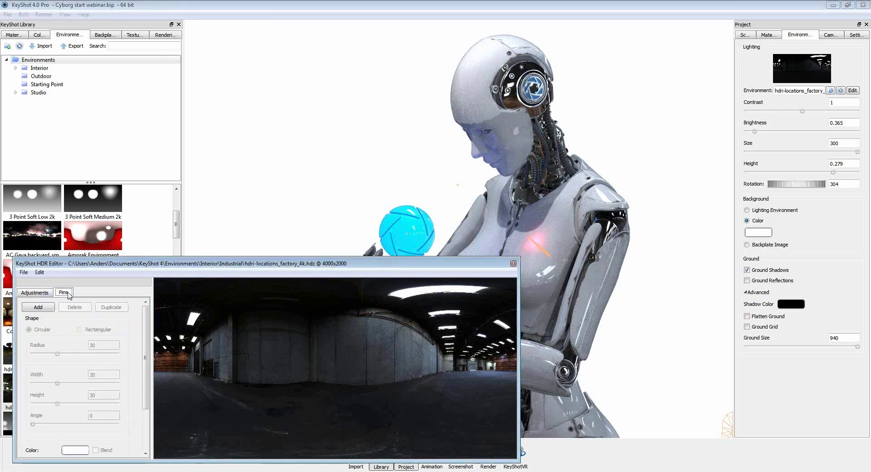
pyautogui.click(38, 308)
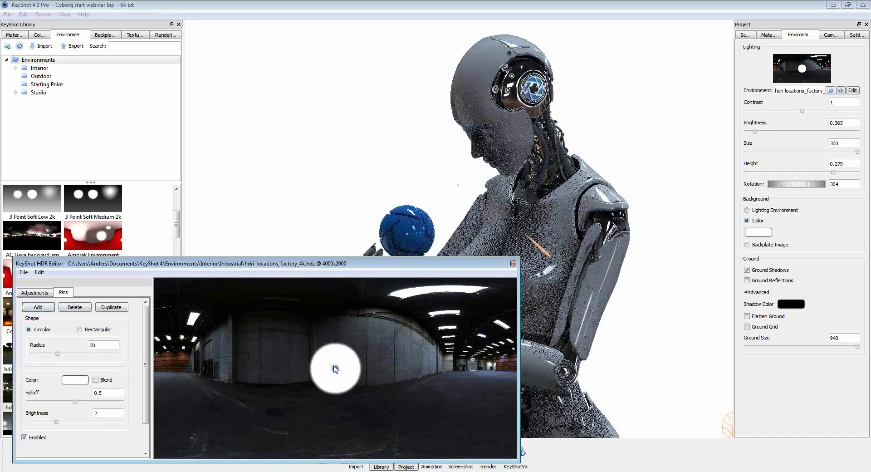
pyautogui.moveTo(335, 368); pyautogui.dragTo(453, 336)
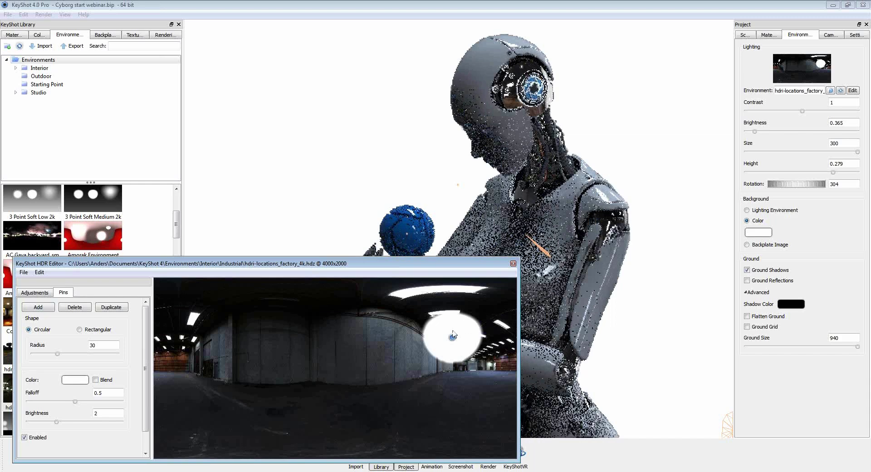
pyautogui.moveTo(453, 336); pyautogui.dragTo(438, 317)
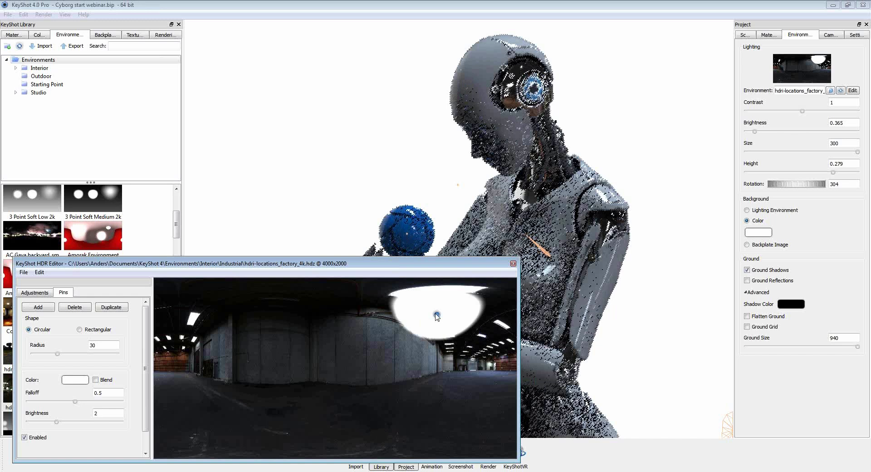
pyautogui.click(78, 308)
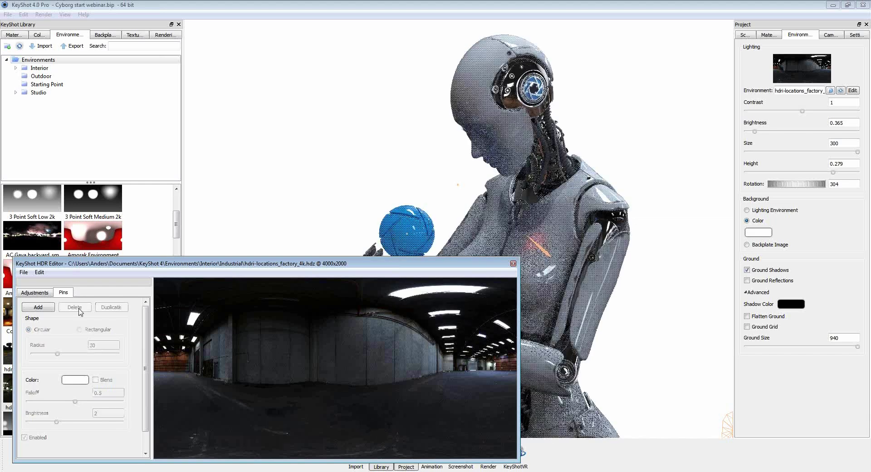
# Add a highlight pin to the factory HDR image by setting a highlight on the round housing at the side of the cyborg's head.
pyautogui.rightClick(530, 71)
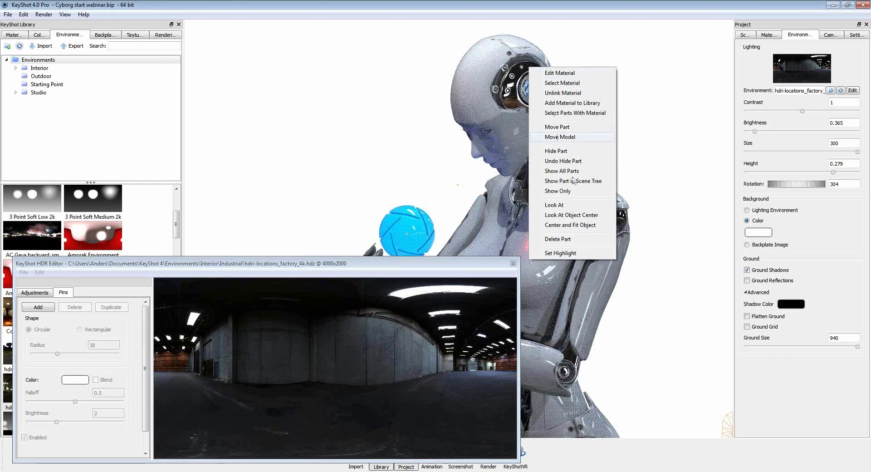
pyautogui.click(561, 253)
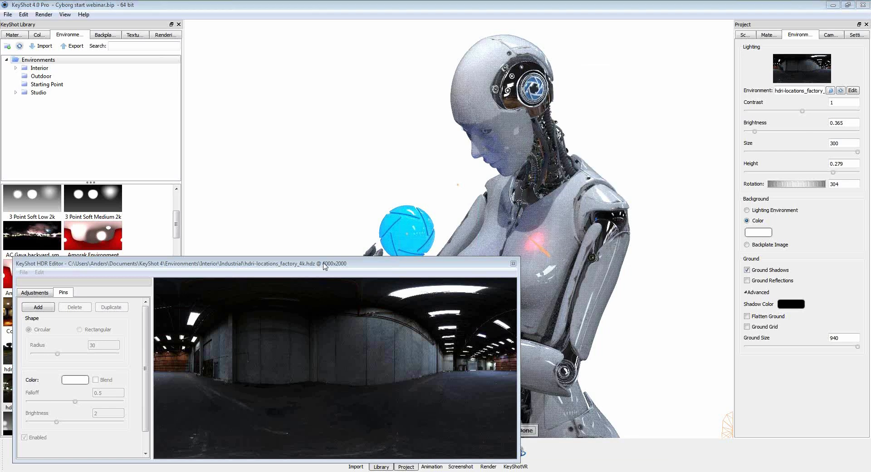
pyautogui.moveTo(324, 263)
pyautogui.mouseDown()
pyautogui.moveTo(322, 196)
pyautogui.moveTo(320, 206)
pyautogui.mouseUp()
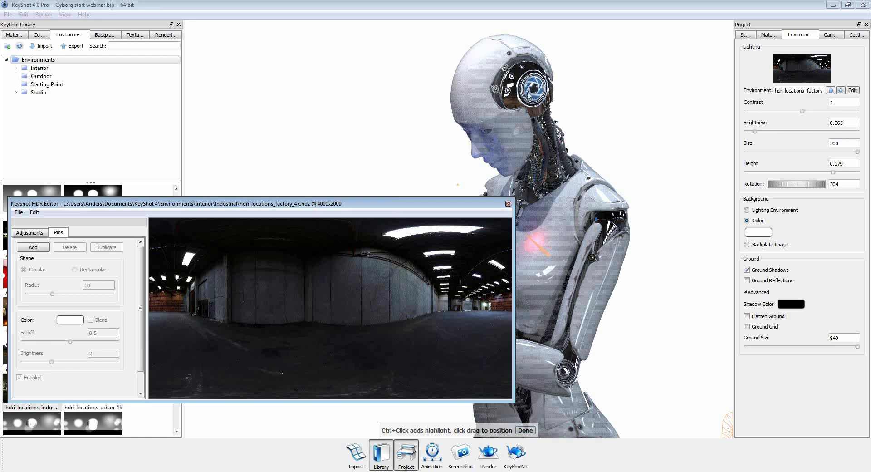
pyautogui.keyDown('ctrl'); pyautogui.click(528, 71); pyautogui.keyUp('ctrl')
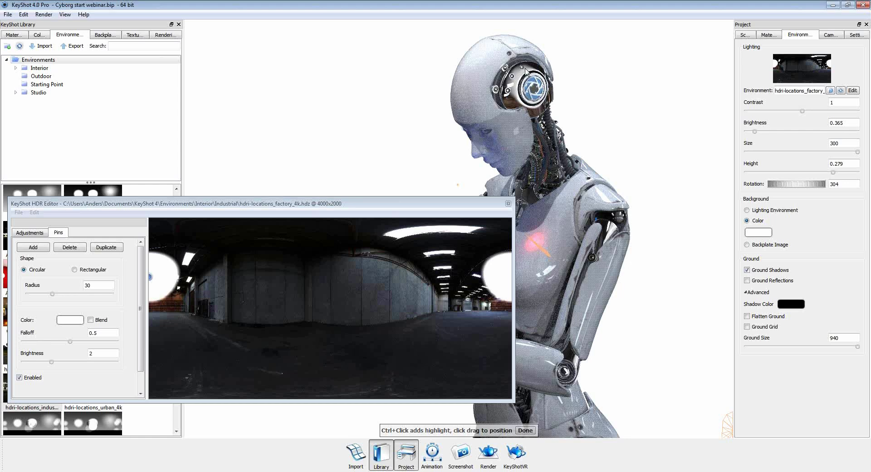
pyautogui.click(525, 431)
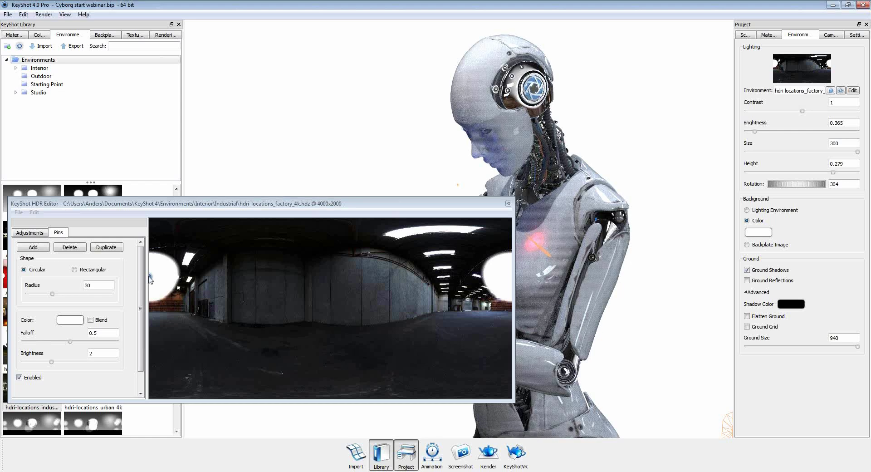
# Move the new highlight pin up to ceiling height and set its radius to 17.533, falloff to 0.228 and brightness to 0.805.
pyautogui.moveTo(151, 279); pyautogui.dragTo(154, 245)
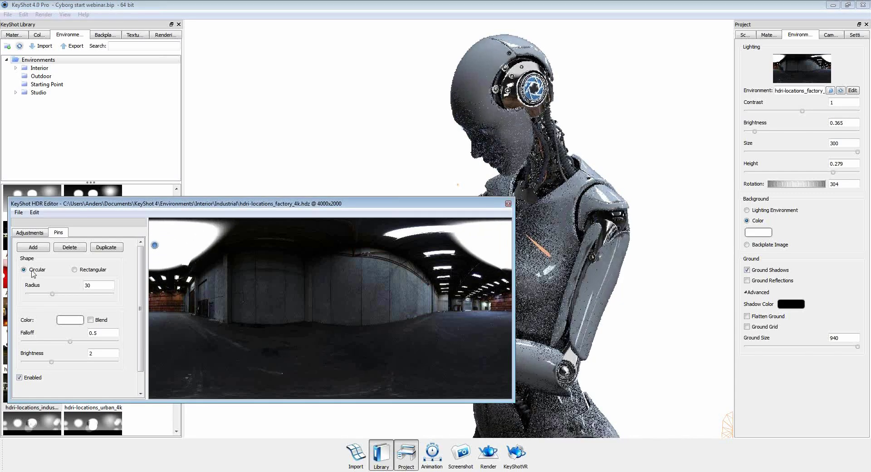
pyautogui.moveTo(51, 294); pyautogui.dragTo(42, 294)
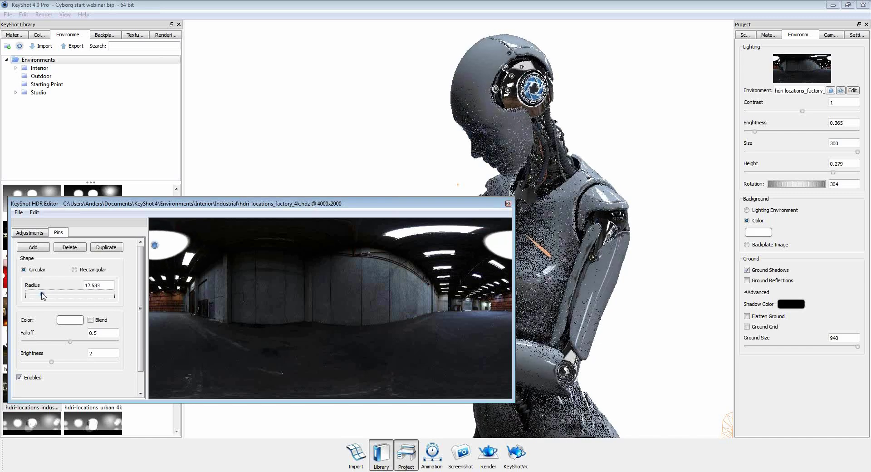
pyautogui.click(57, 341)
pyautogui.moveTo(58, 344); pyautogui.dragTo(44, 343)
pyautogui.click(44, 363)
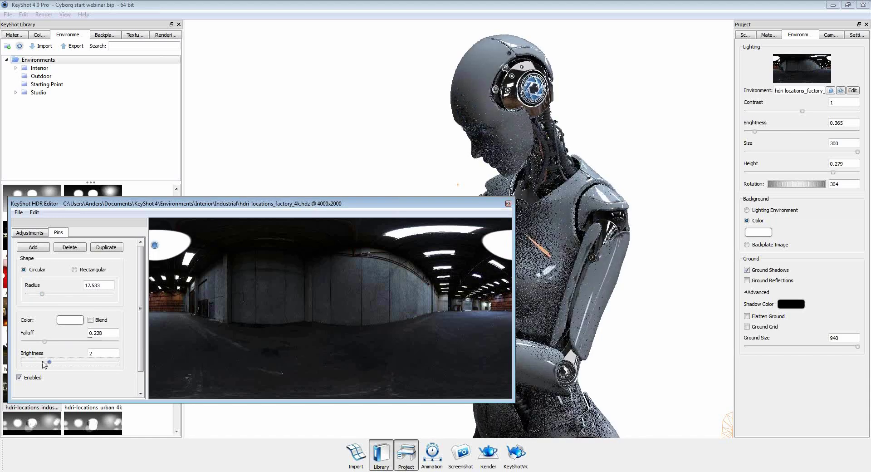
# Set the factory HDR image's tilt to 34.5 and rotation to 33, and close the HDR editor.
pyautogui.click(28, 233)
pyautogui.click(58, 232)
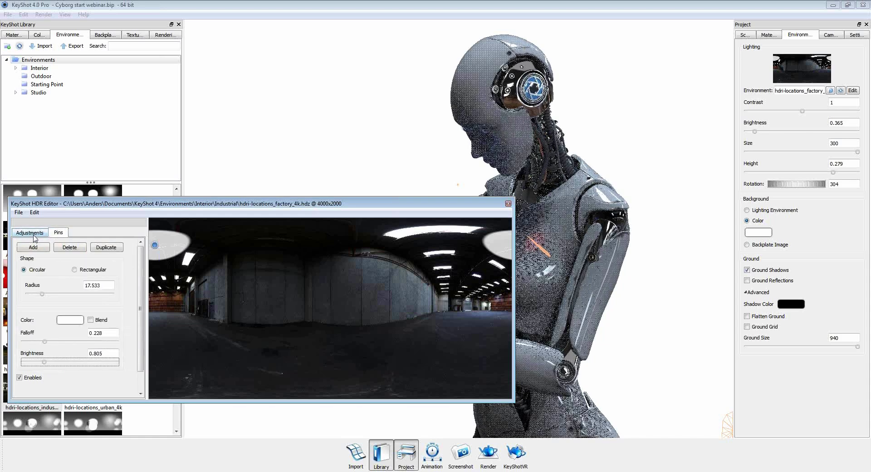
pyautogui.click(30, 232)
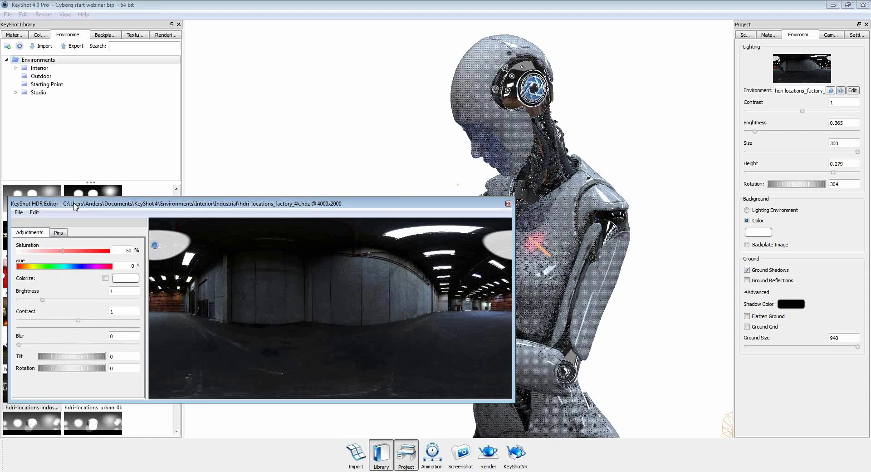
pyautogui.moveTo(82, 205); pyautogui.dragTo(87, 249)
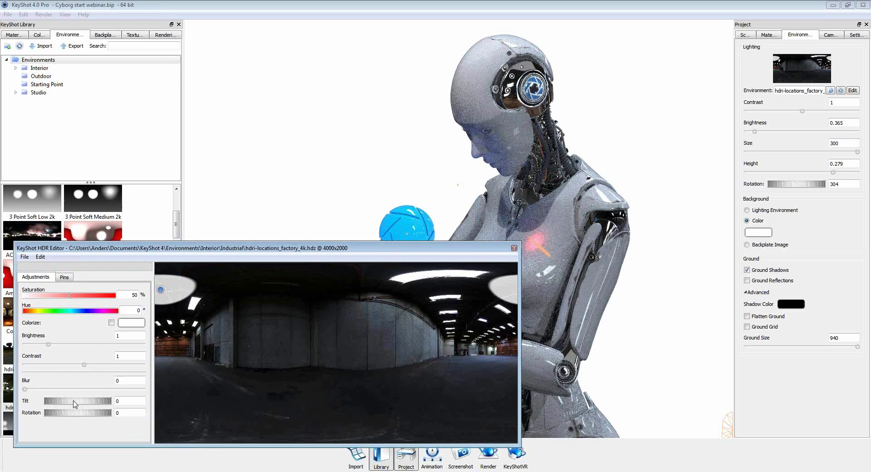
pyautogui.moveTo(55, 405); pyautogui.dragTo(71, 403)
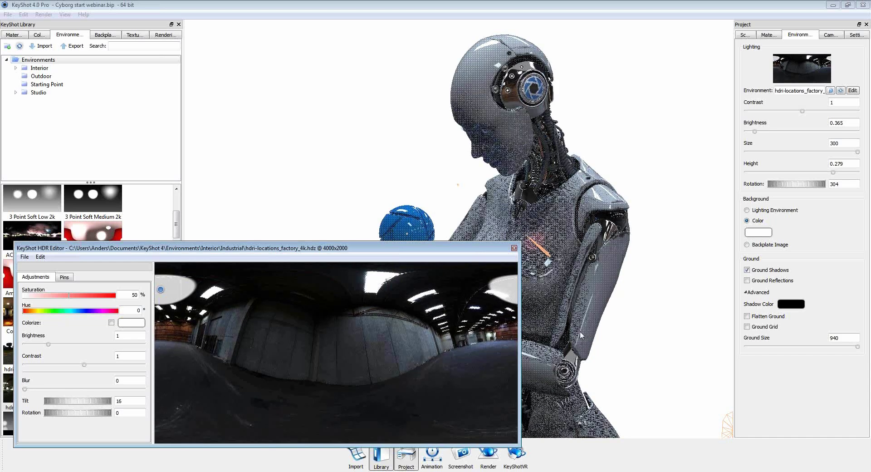
pyautogui.moveTo(79, 402); pyautogui.dragTo(96, 417)
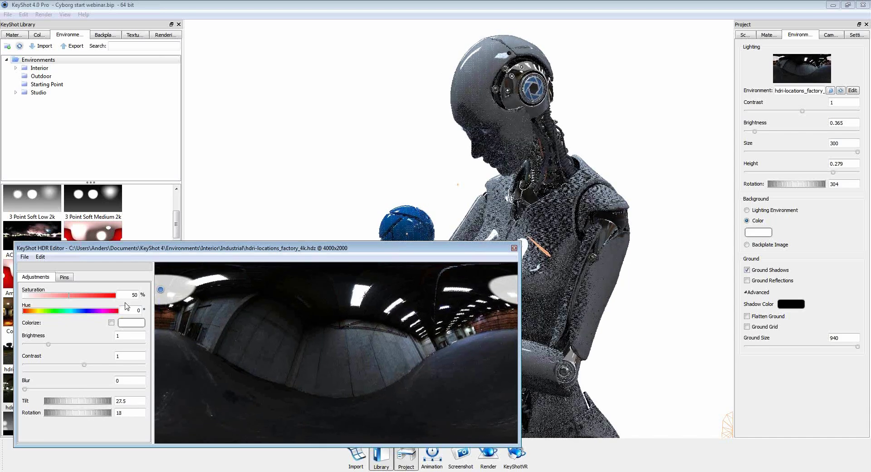
pyautogui.moveTo(144, 245); pyautogui.dragTo(229, 226)
pyautogui.moveTo(165, 249)
pyautogui.mouseDown()
pyautogui.moveTo(107, 221)
pyautogui.moveTo(169, 257)
pyautogui.mouseUp()
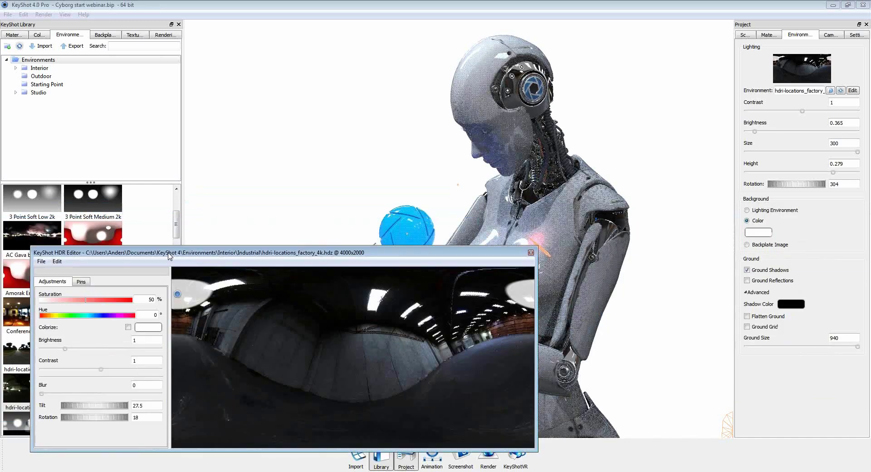
pyautogui.moveTo(256, 251); pyautogui.dragTo(227, 270)
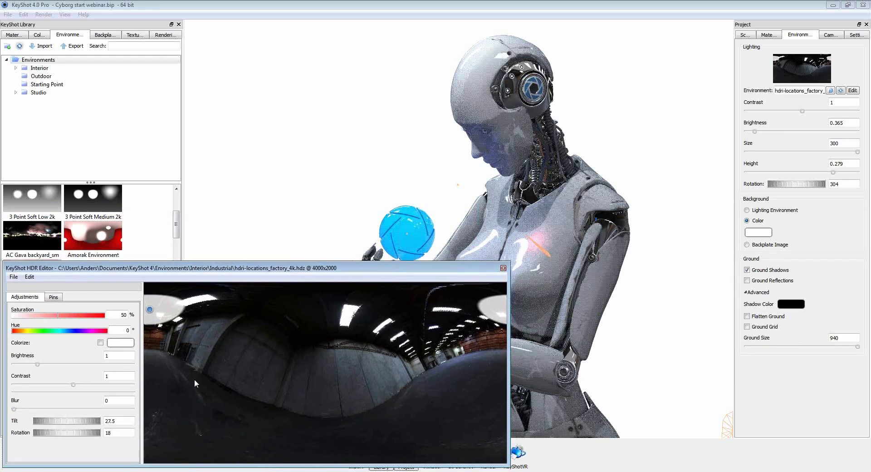
pyautogui.moveTo(71, 424); pyautogui.dragTo(73, 423)
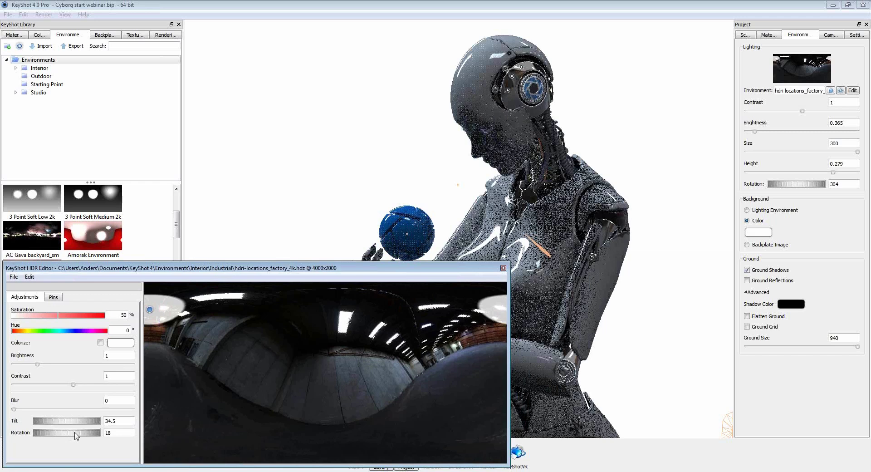
pyautogui.moveTo(77, 436); pyautogui.dragTo(86, 438)
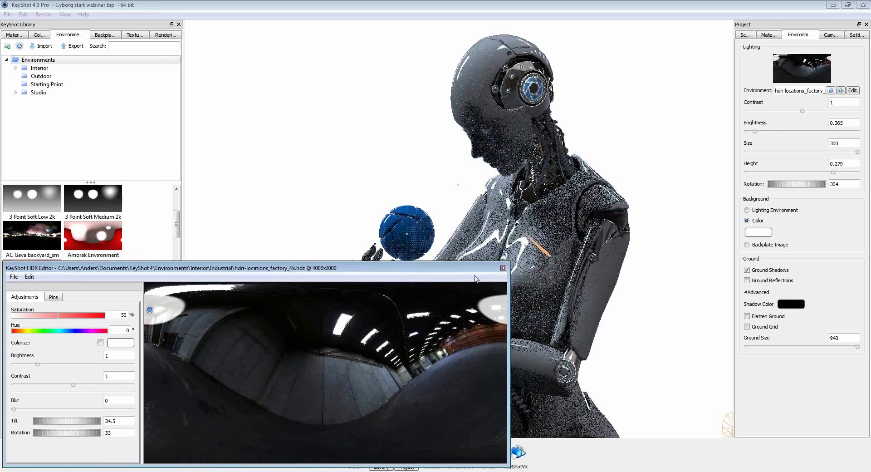
pyautogui.click(503, 268)
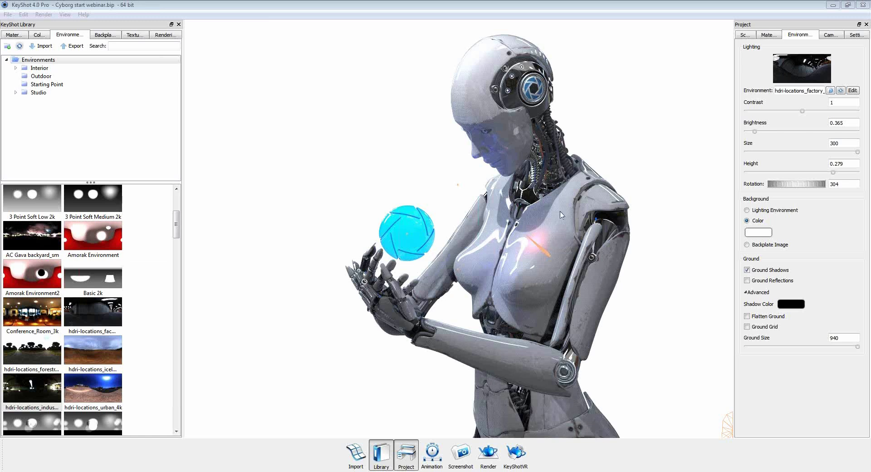
# Open the translucent material of the cyborg's head for editing and raise its advanced Samples setting.
pyautogui.doubleClick(486, 102)
pyautogui.click(742, 250)
pyautogui.click(765, 292)
pyautogui.click(794, 292)
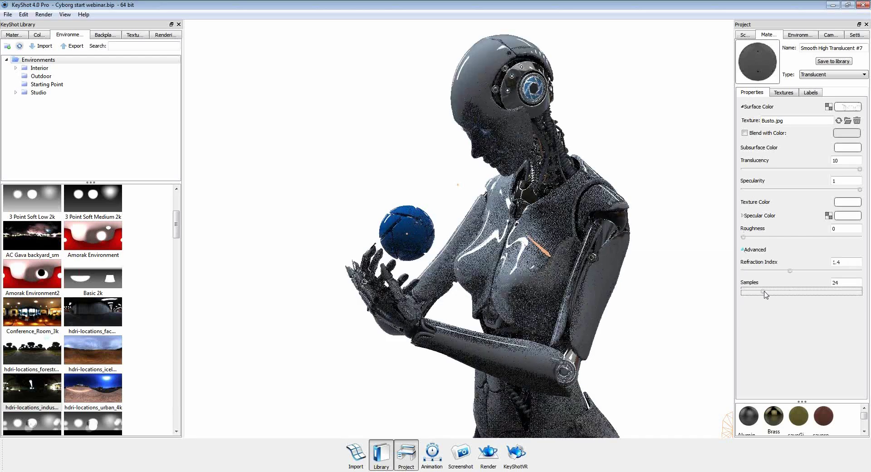